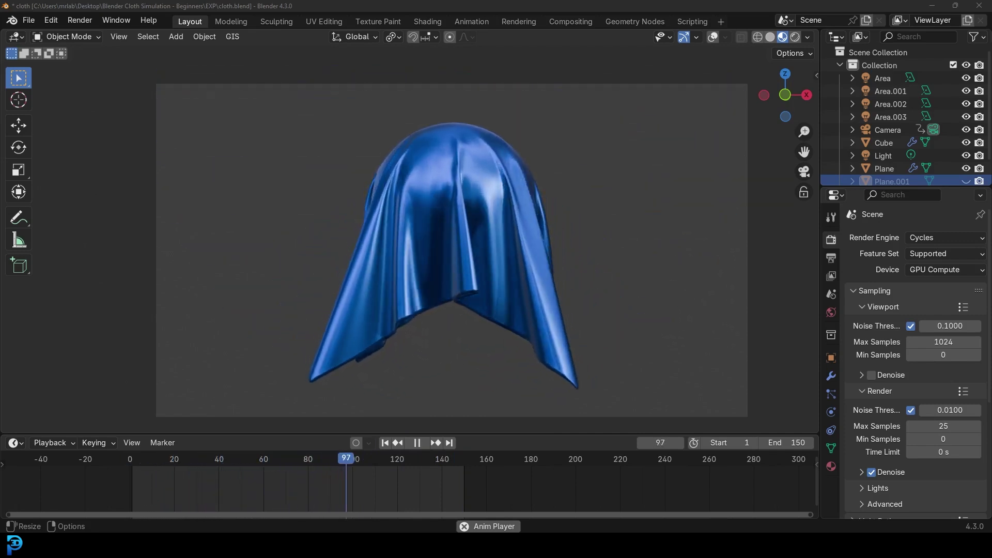
In Edit Mode, subdivide the default cube's mesh with 15 cuts.
{"action": "middle_click_drag", "start_coordinate": [532, 274], "coordinate": [512, 282]}
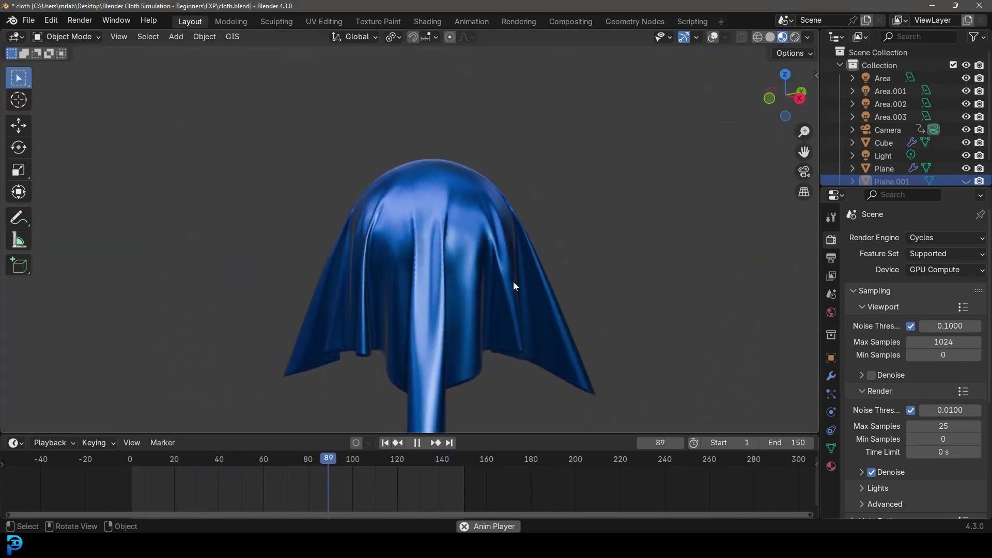
{"action": "middle_click_drag", "start_coordinate": [513, 281], "coordinate": [556, 274]}
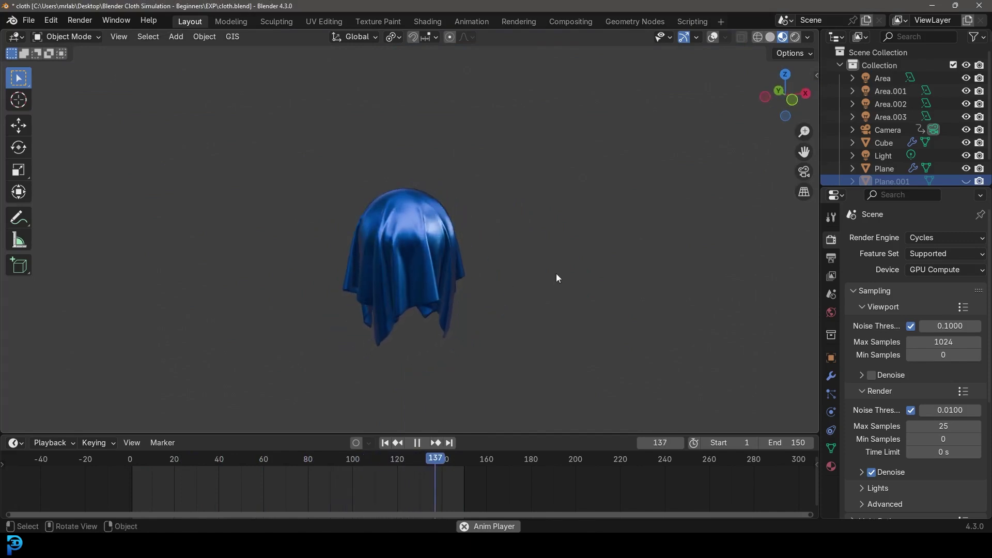
{"action": "middle_click_drag", "start_coordinate": [556, 272], "coordinate": [475, 272]}
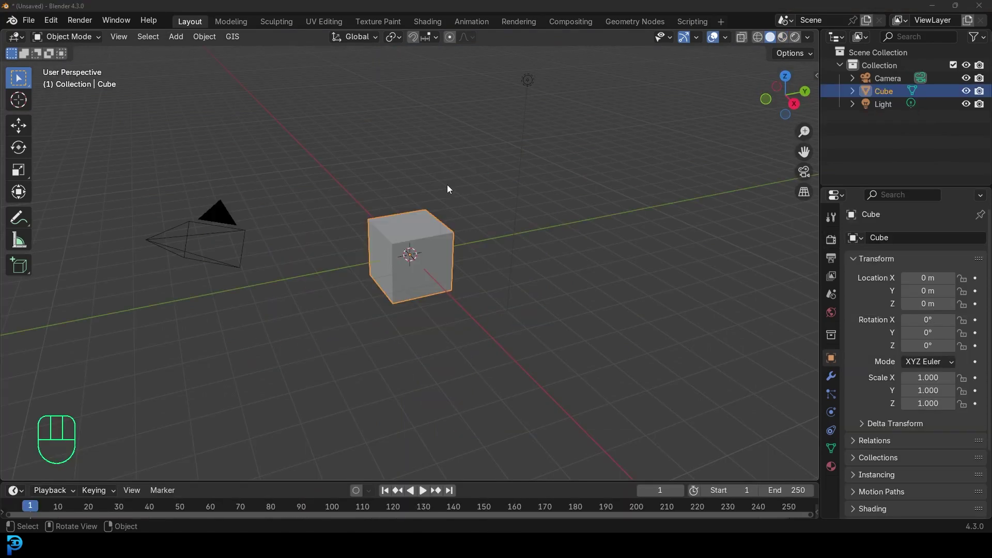
{"action": "middle_click_drag", "start_coordinate": [411, 220], "coordinate": [420, 262], "text": "shift"}
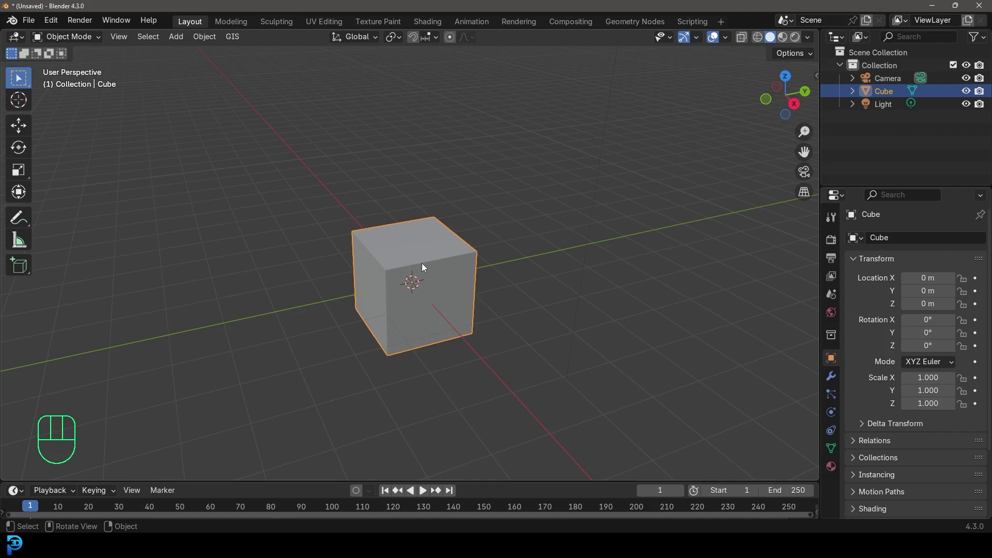
{"action": "key", "text": "Tab"}
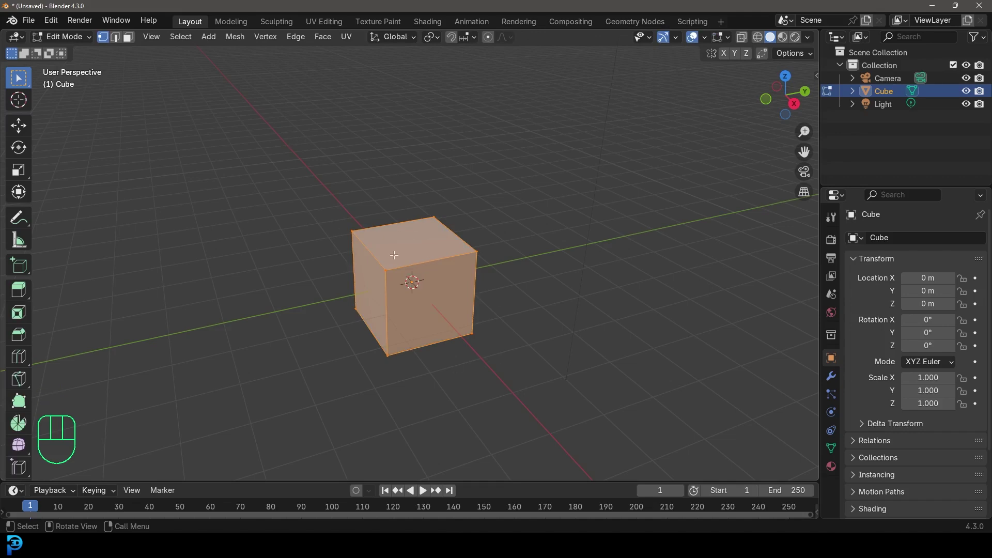
{"action": "right_click", "coordinate": [407, 227]}
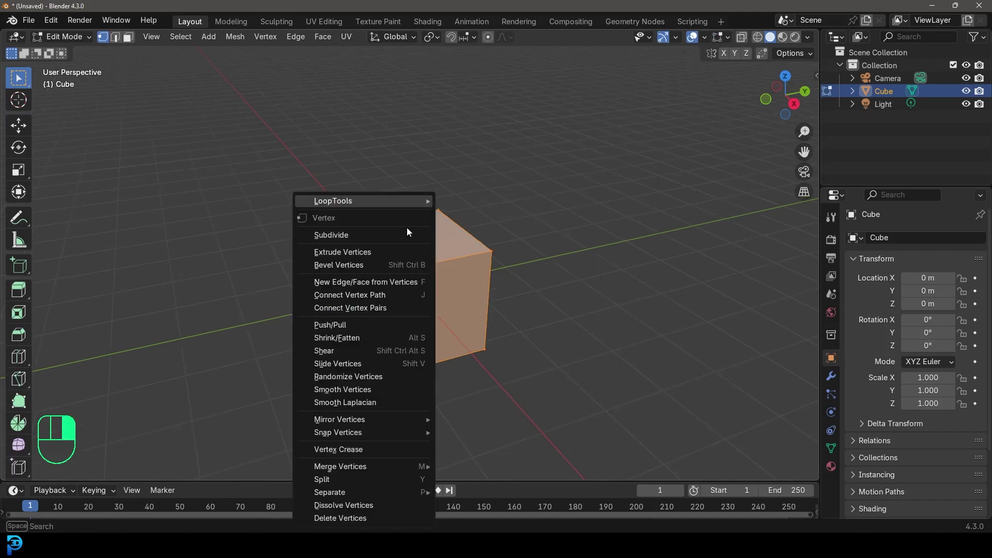
{"action": "left_click", "coordinate": [342, 236]}
{"action": "left_click", "coordinate": [50, 469]}
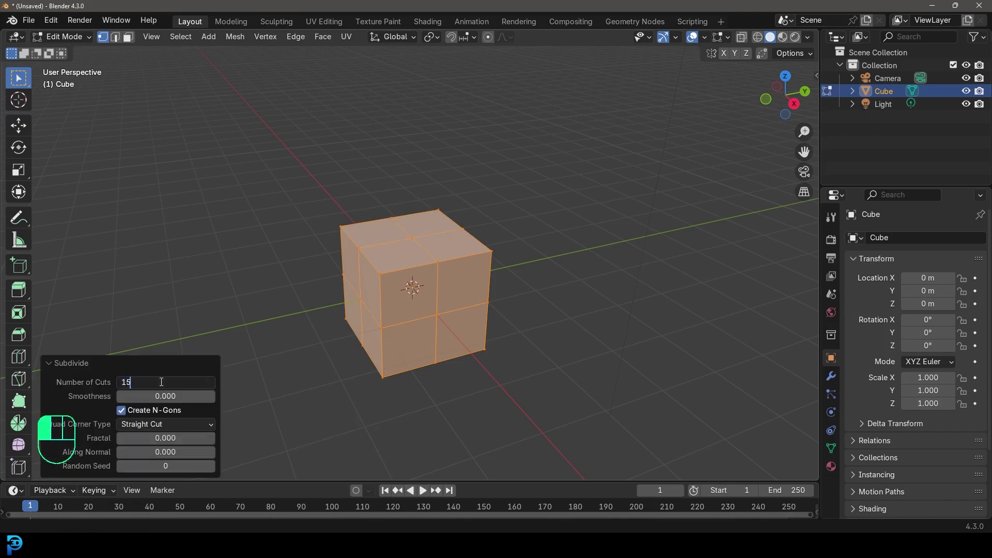
{"action": "key", "text": "Return"}
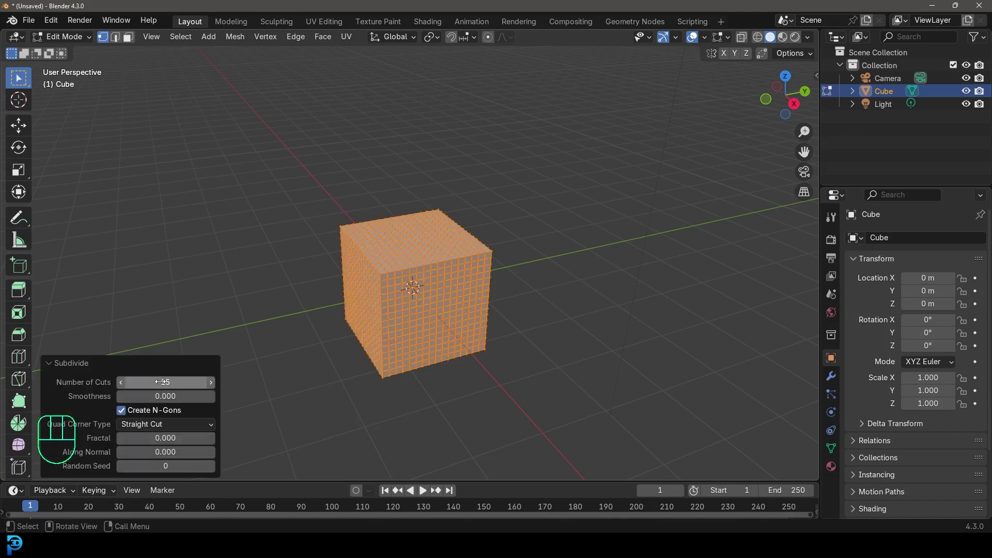
{"action": "left_click", "coordinate": [54, 369]}
{"action": "scroll", "coordinate": [479, 310], "scroll_direction": "up", "scroll_amount": 2}
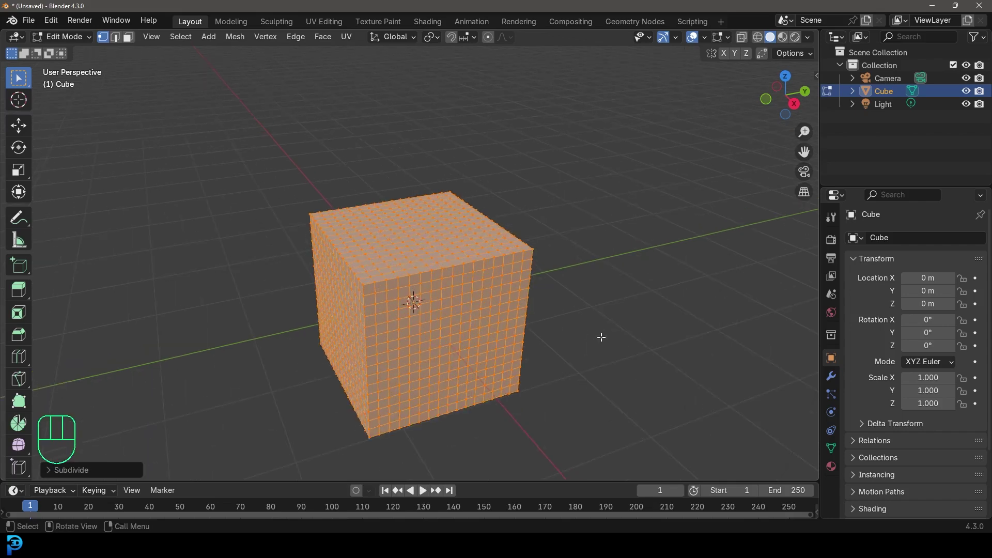
Apply To Sphere with factor 1 to make the mesh fully spherical.
{"action": "key", "text": "shift+alt+s"}
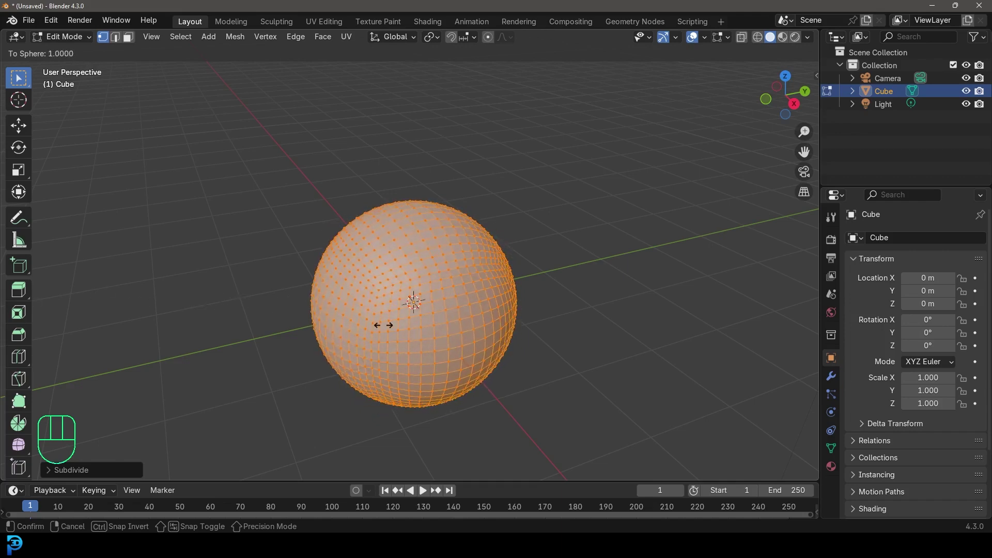
{"action": "left_click", "coordinate": [451, 330]}
{"action": "scroll", "coordinate": [409, 303], "scroll_direction": "down", "scroll_amount": 3}
{"action": "scroll", "coordinate": [409, 300], "scroll_direction": "up", "scroll_amount": 2}
Back in Object Mode, give the sphere smooth shading.
{"action": "key", "text": "Tab"}
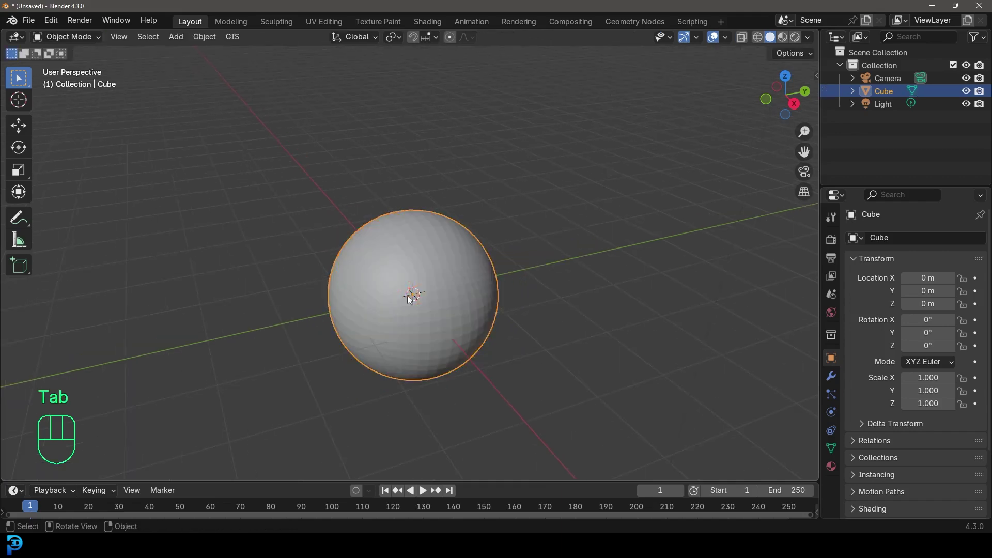
{"action": "right_click", "coordinate": [443, 239]}
{"action": "left_click", "coordinate": [443, 240]}
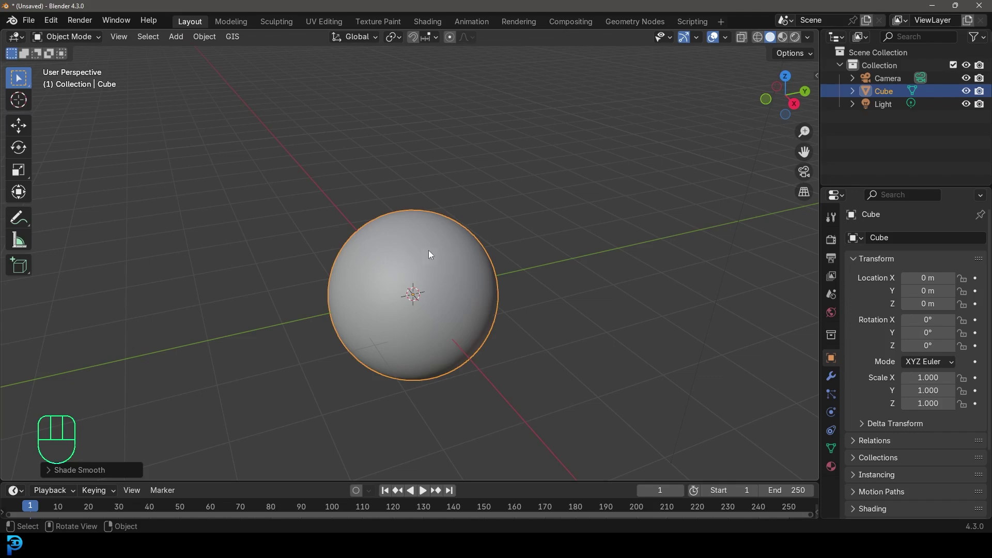
{"action": "scroll", "coordinate": [422, 269], "scroll_direction": "up", "scroll_amount": 2}
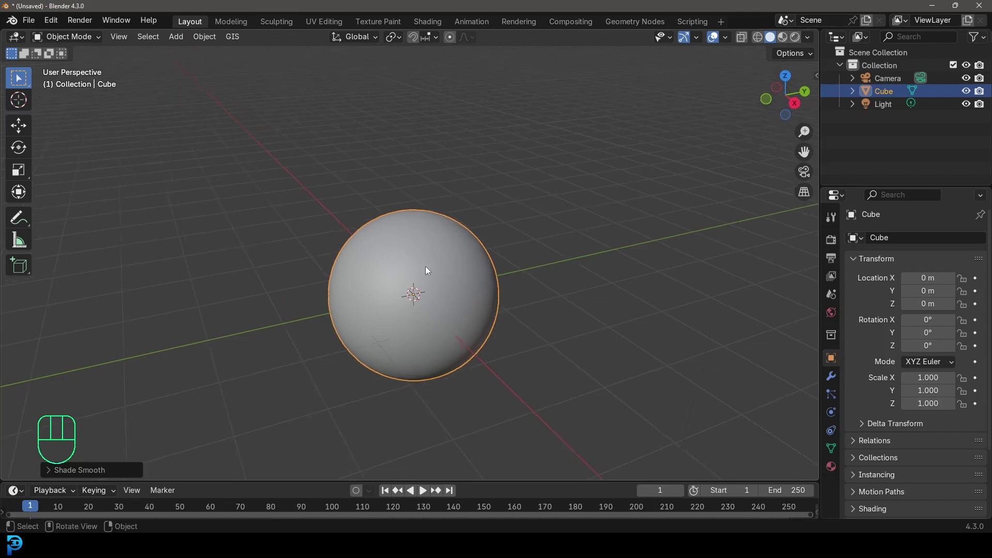
{"action": "right_click", "coordinate": [429, 225]}
{"action": "left_click", "coordinate": [353, 224]}
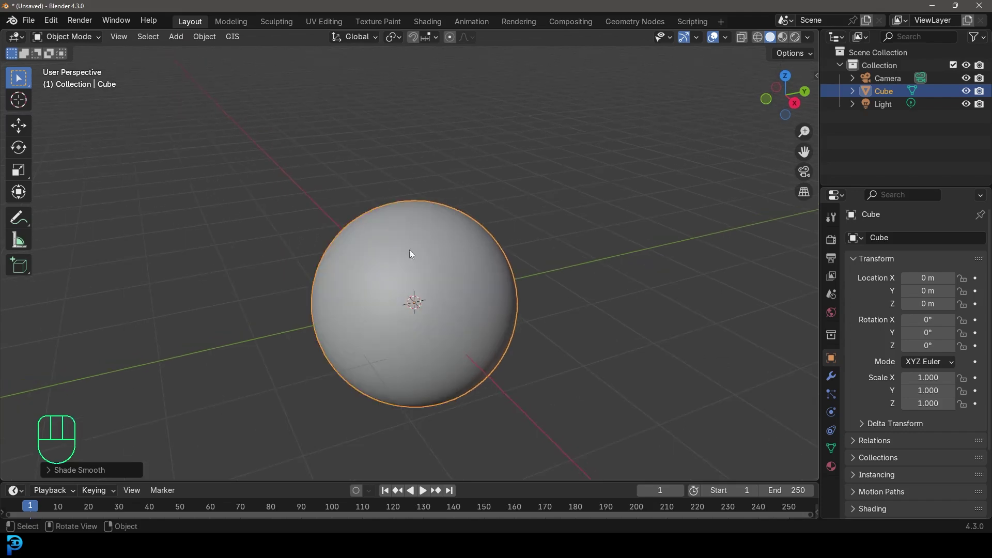
{"action": "scroll", "coordinate": [401, 299], "scroll_direction": "down", "scroll_amount": 1}
Add a plane and raise it about 1.89 m along Z above the sphere.
{"action": "key", "text": "shift+a"}
{"action": "mouse_move", "coordinate": [431, 287]}
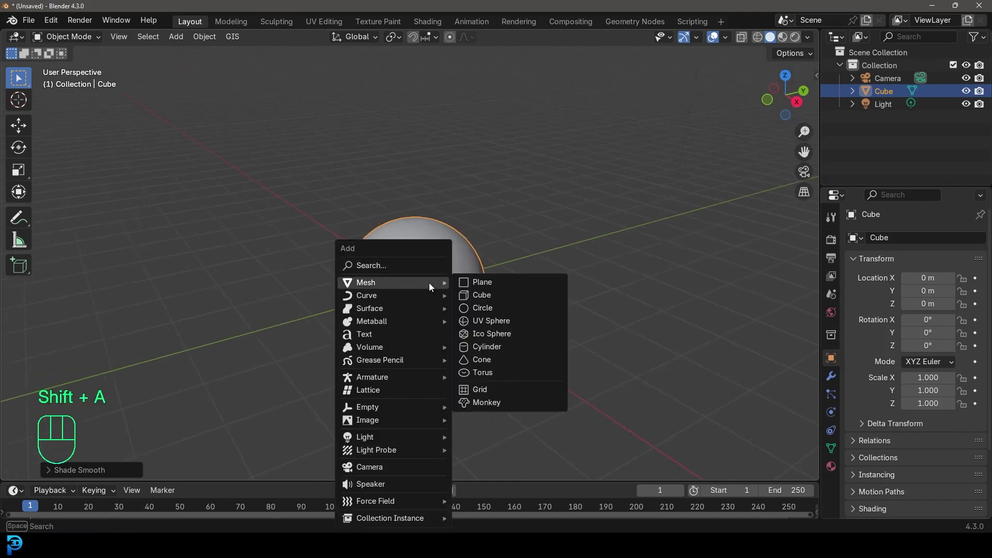
{"action": "left_click", "coordinate": [478, 282]}
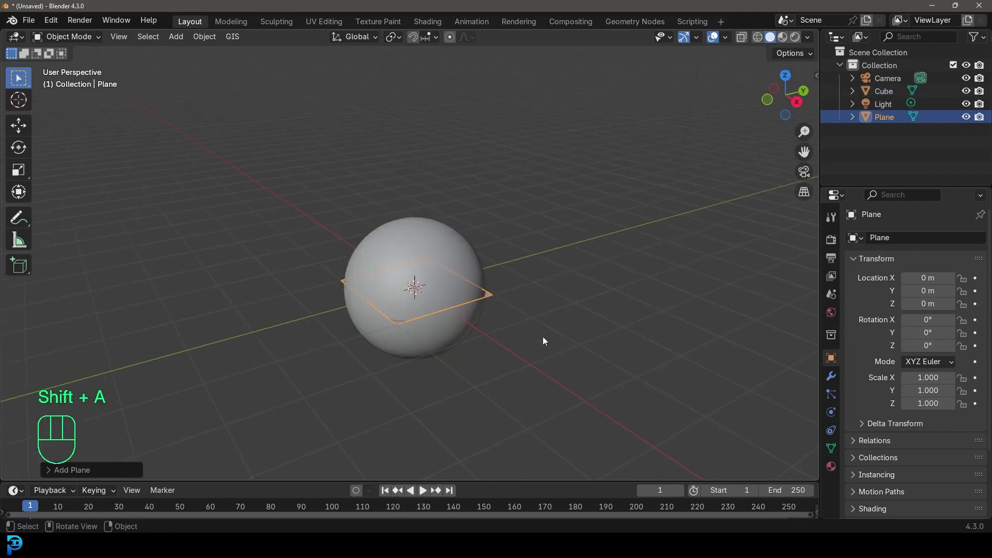
{"action": "scroll", "coordinate": [436, 301], "scroll_direction": "up", "scroll_amount": 1}
{"action": "key", "text": "g"}
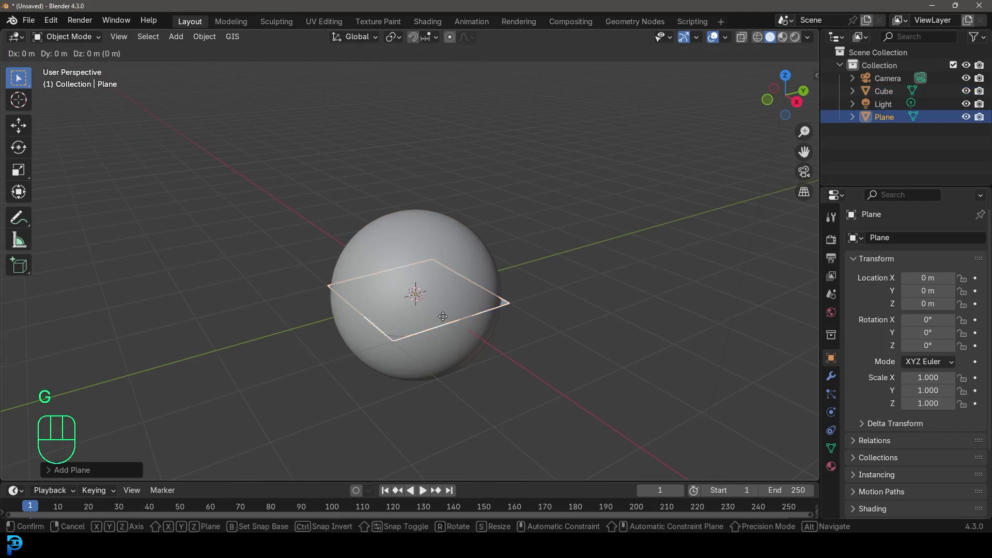
{"action": "key", "text": "z"}
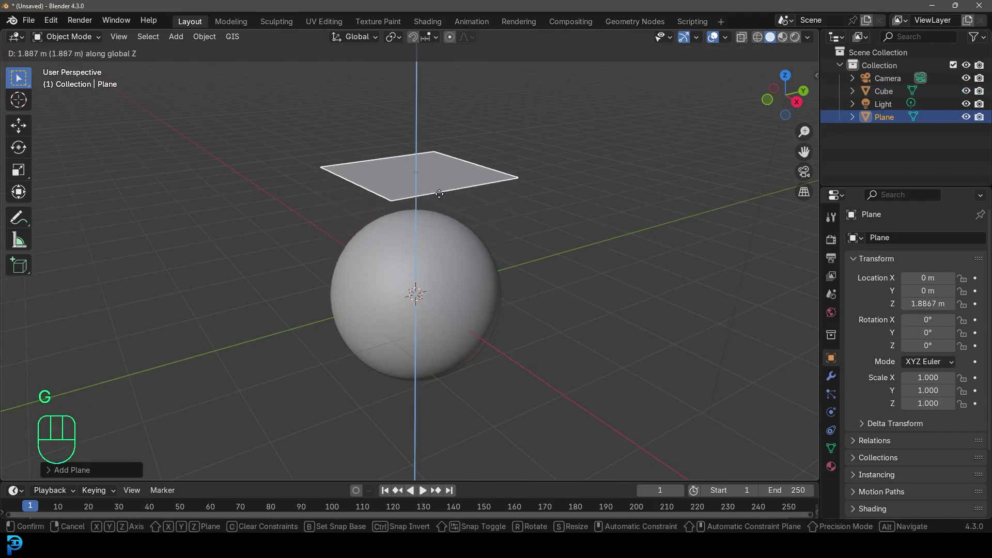
{"action": "left_click", "coordinate": [438, 214]}
{"action": "scroll", "coordinate": [438, 214], "scroll_direction": "down", "scroll_amount": 2}
{"action": "middle_click_drag", "start_coordinate": [451, 234], "coordinate": [446, 243]}
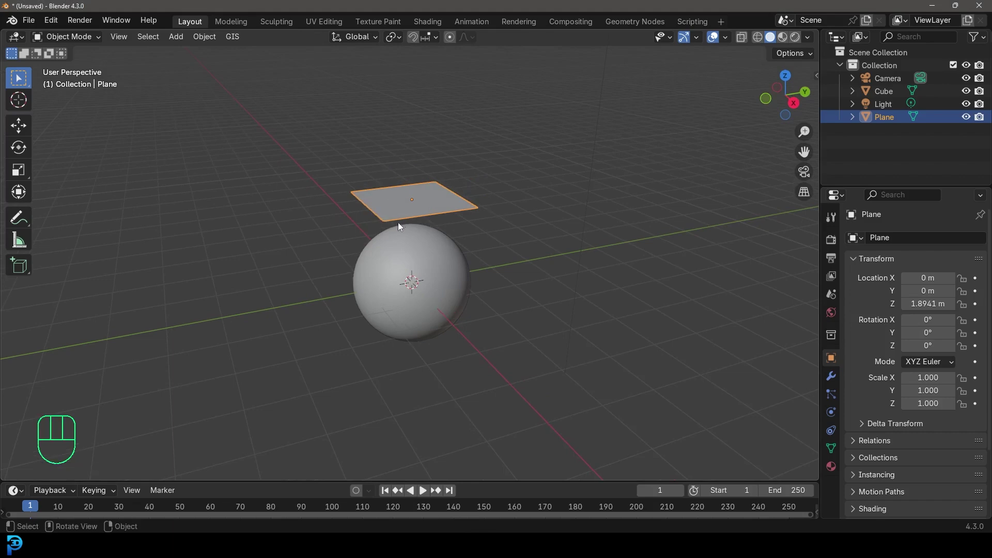
{"action": "scroll", "coordinate": [458, 279], "scroll_direction": "up", "scroll_amount": 2}
Scale the plane to 1.85 and apply its scale.
{"action": "key", "text": "s"}
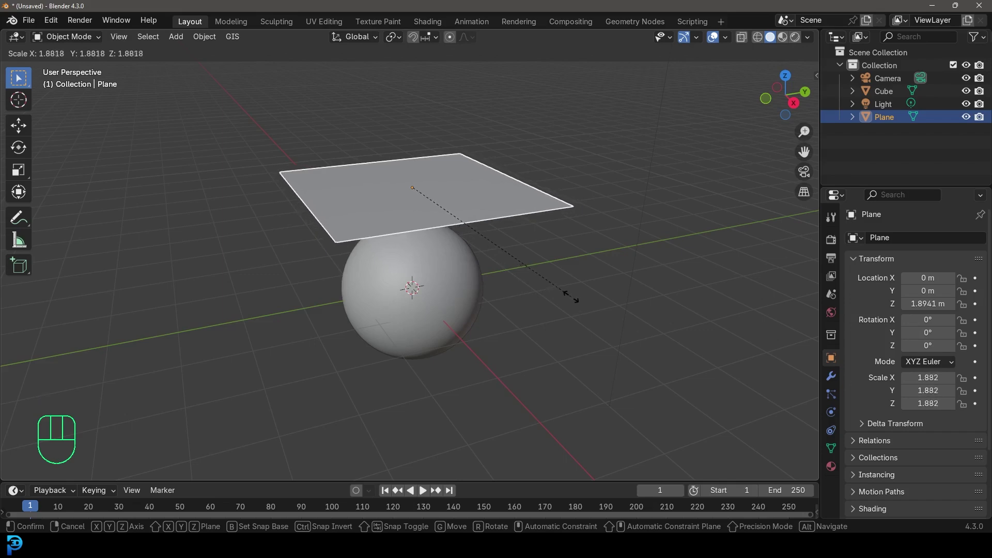
{"action": "left_click", "coordinate": [571, 289]}
{"action": "middle_click_drag", "start_coordinate": [440, 189], "coordinate": [407, 210], "text": "shift"}
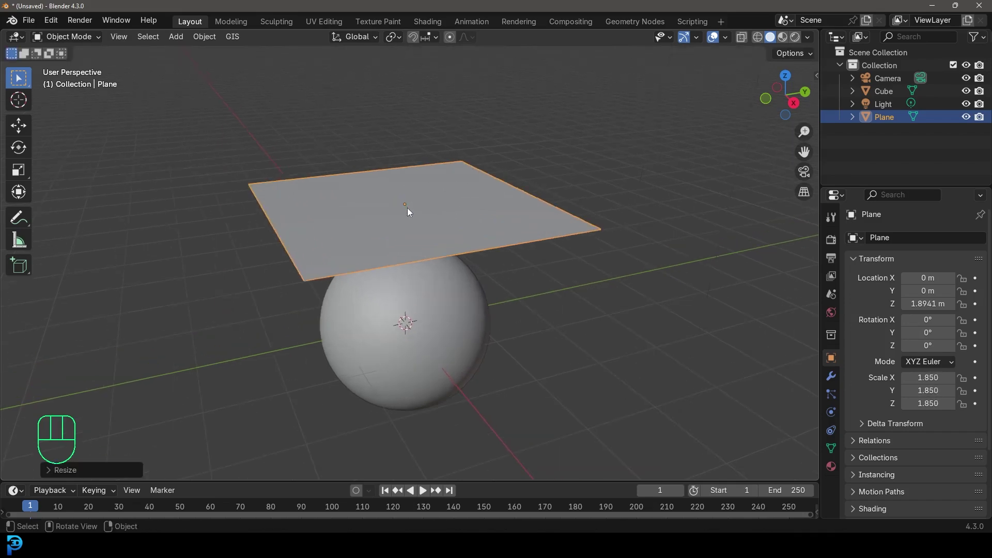
{"action": "key", "text": "ctrl+a"}
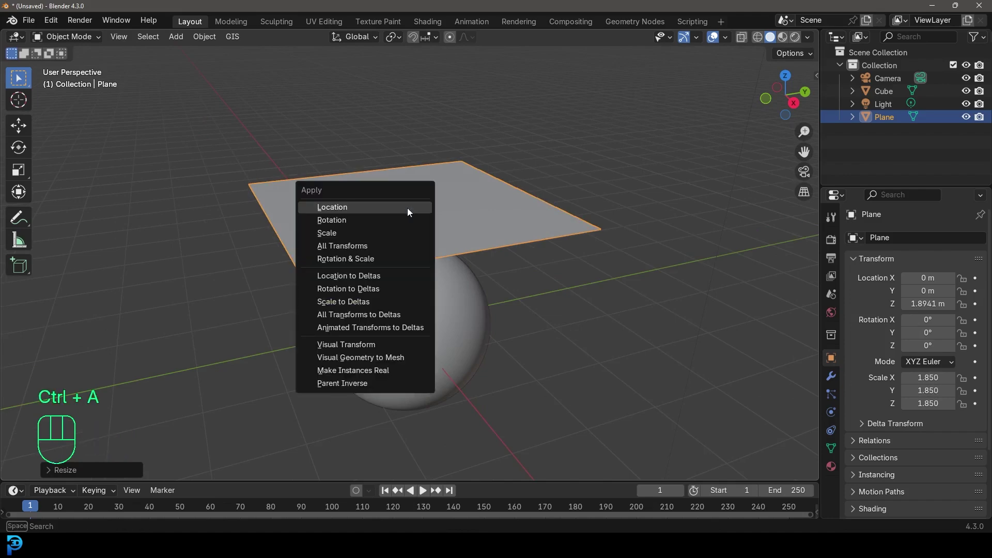
{"action": "left_click", "coordinate": [399, 231]}
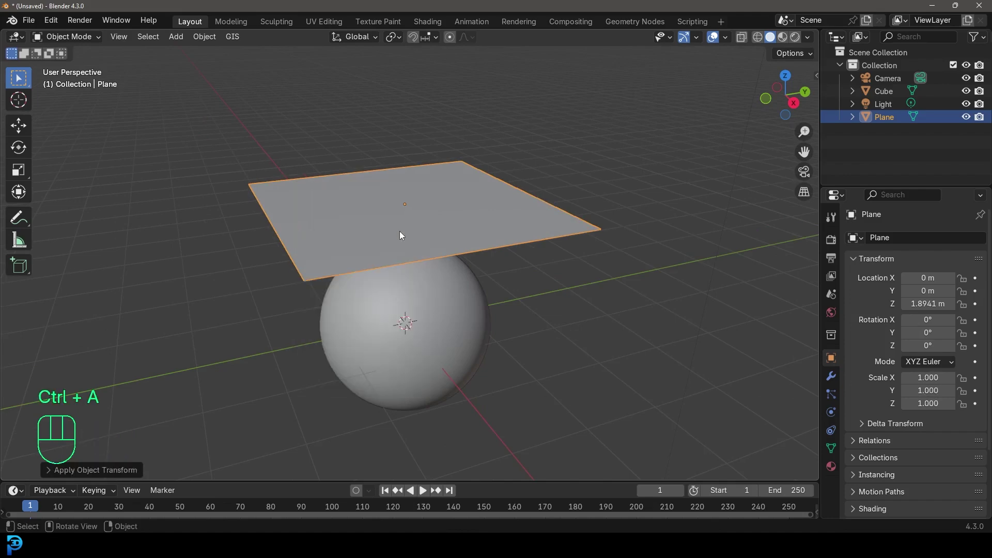
{"action": "middle_click_drag", "start_coordinate": [435, 266], "coordinate": [436, 273]}
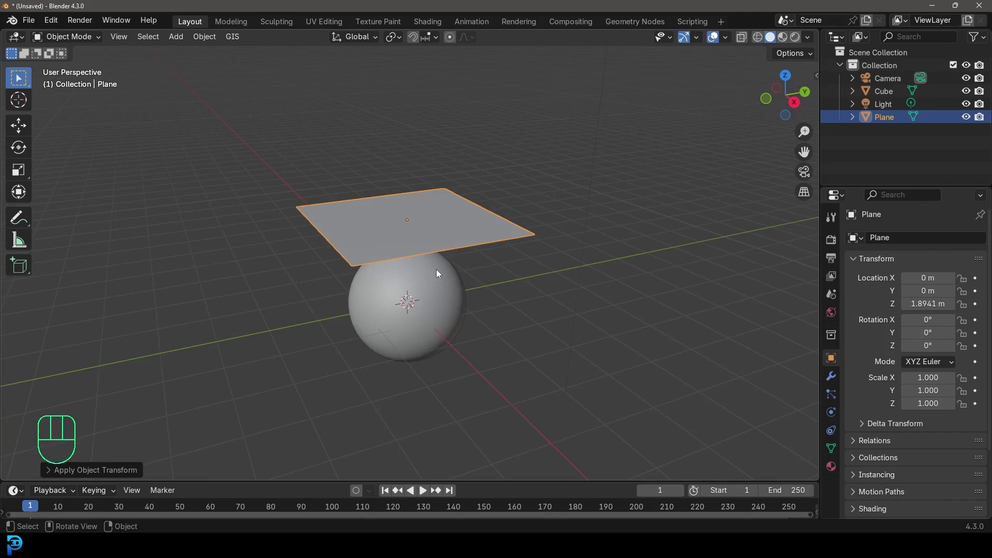
Scale the sphere down to 0.734 and apply its scale.
{"action": "left_click", "coordinate": [427, 274]}
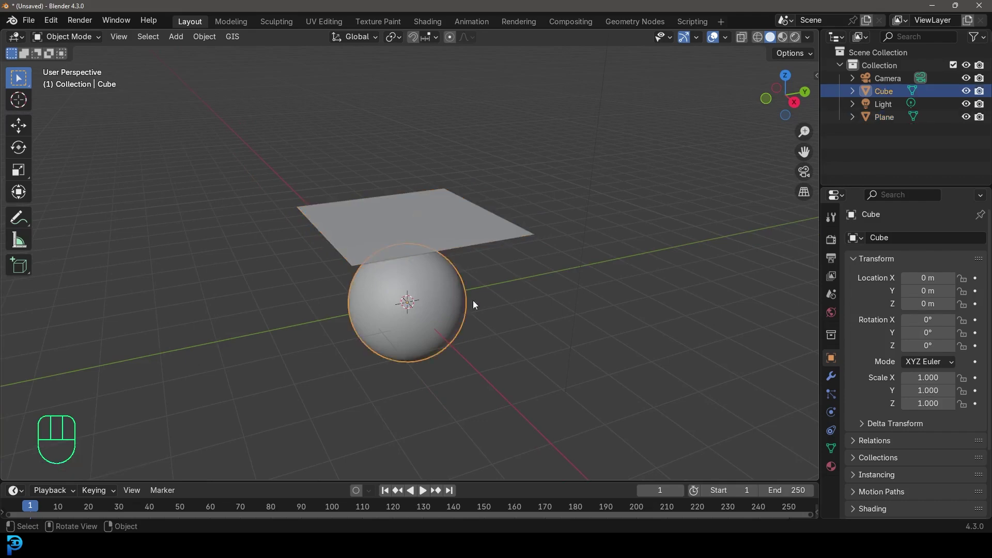
{"action": "middle_click_drag", "start_coordinate": [472, 302], "coordinate": [483, 310]}
{"action": "key", "text": "s"}
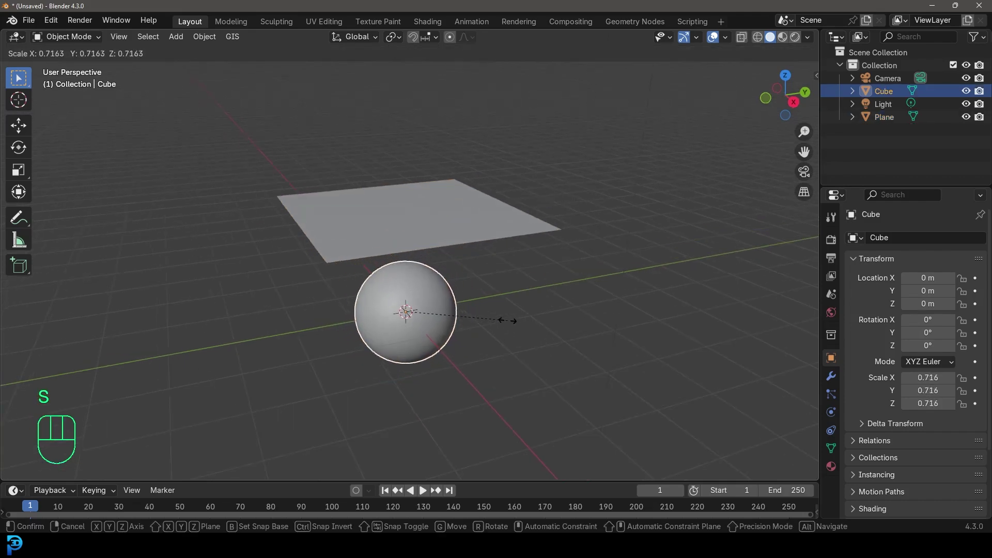
{"action": "left_click", "coordinate": [511, 324]}
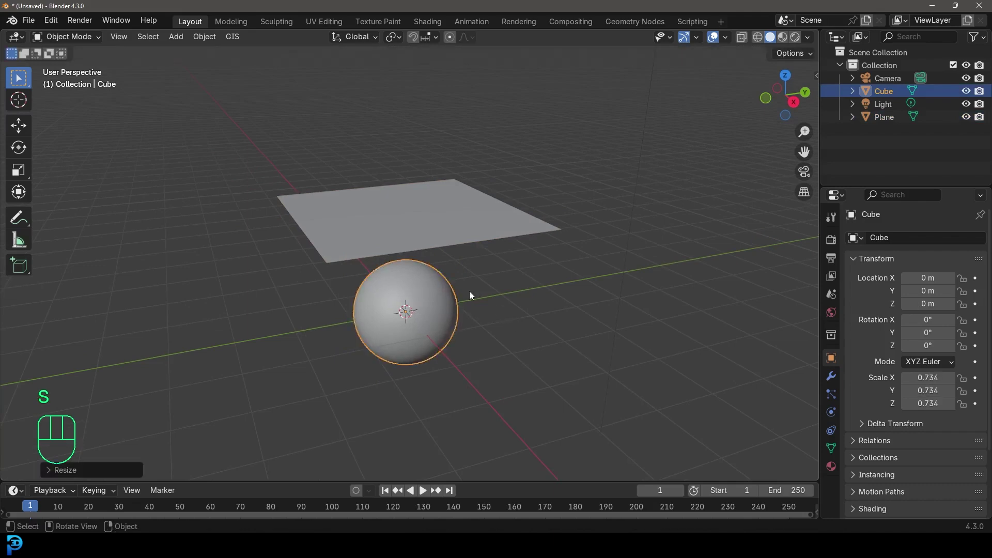
{"action": "key", "text": "ctrl+a"}
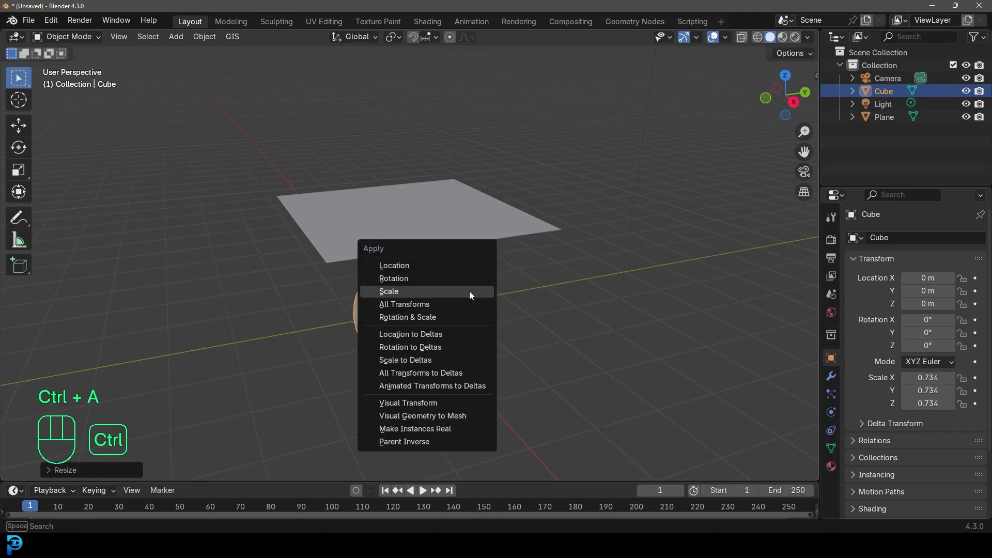
{"action": "left_click", "coordinate": [397, 291]}
{"action": "middle_click_drag", "start_coordinate": [406, 288], "coordinate": [437, 286]}
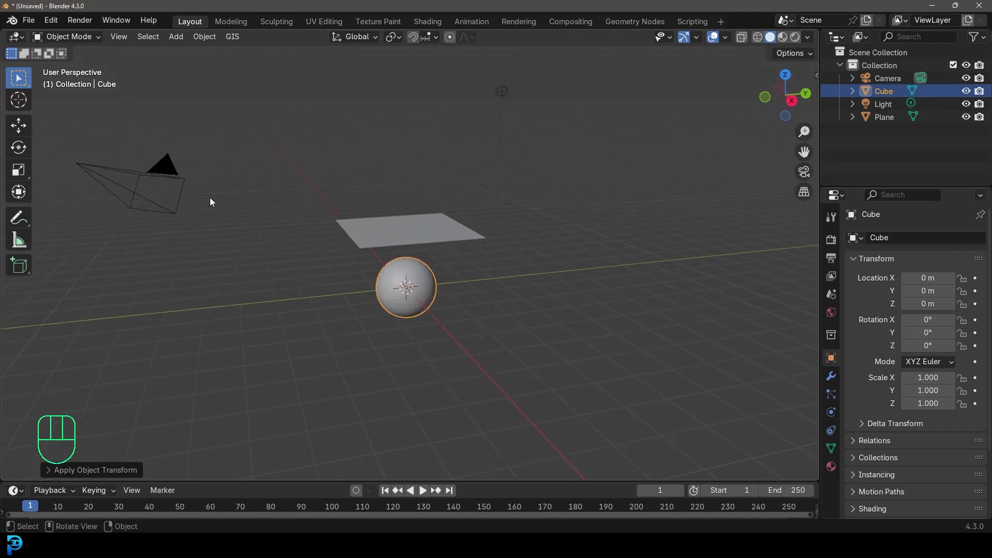
Look through the camera, select it and move it higher.
{"action": "key", "text": "KP_0"}
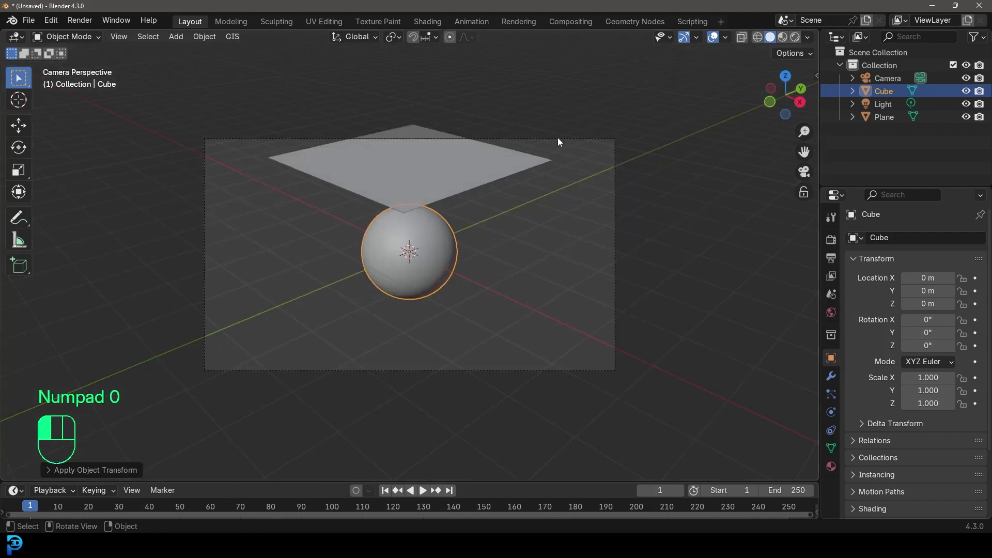
{"action": "left_click", "coordinate": [557, 138]}
{"action": "middle_click_drag", "start_coordinate": [489, 199], "coordinate": [486, 237], "text": "shift"}
{"action": "scroll", "coordinate": [486, 237], "scroll_direction": "up", "scroll_amount": 1}
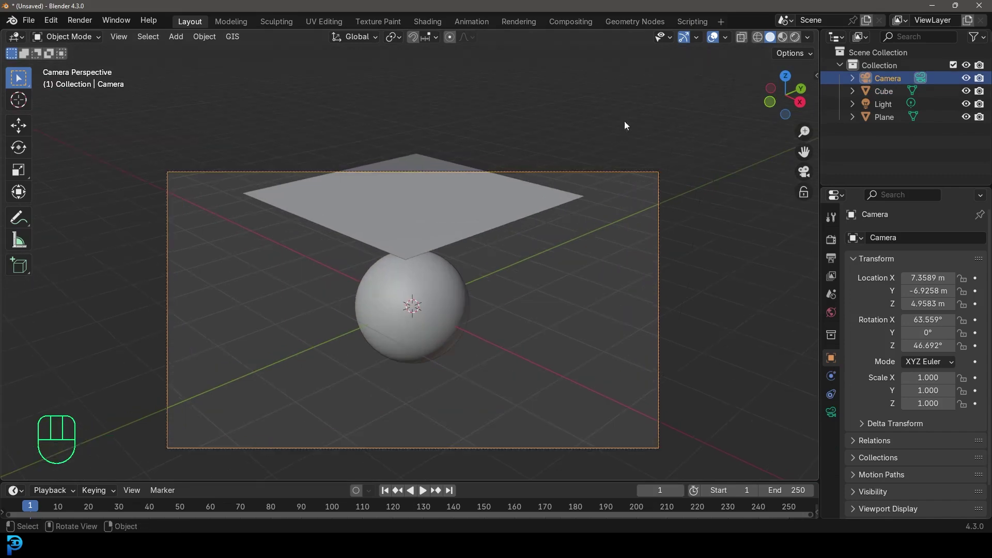
{"action": "scroll", "coordinate": [476, 270], "scroll_direction": "up", "scroll_amount": 1}
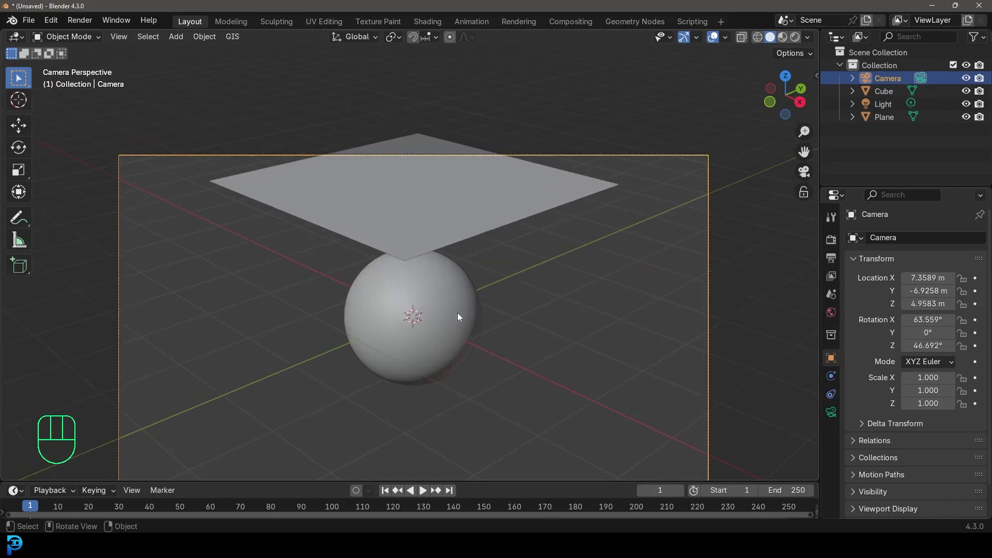
{"action": "key", "text": "g"}
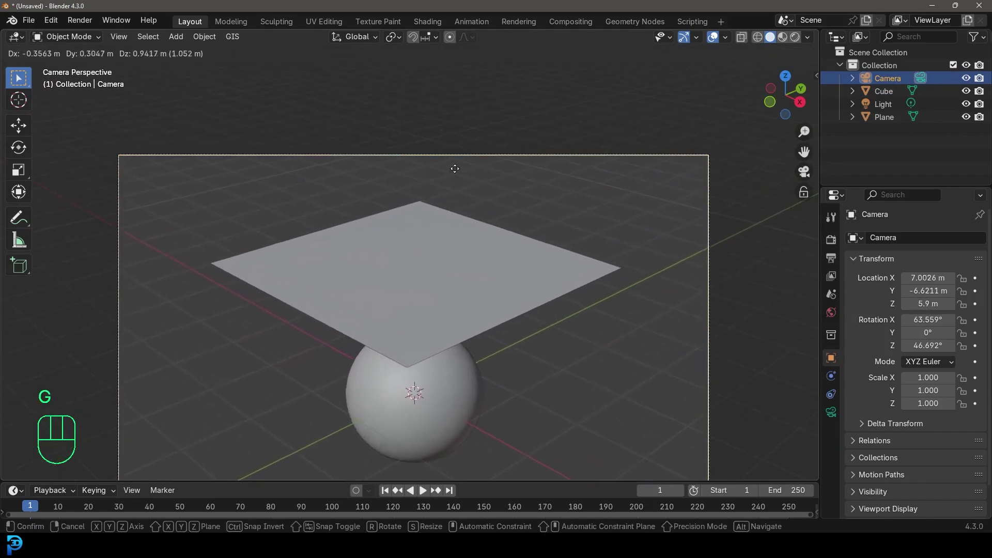
{"action": "left_click", "coordinate": [457, 171]}
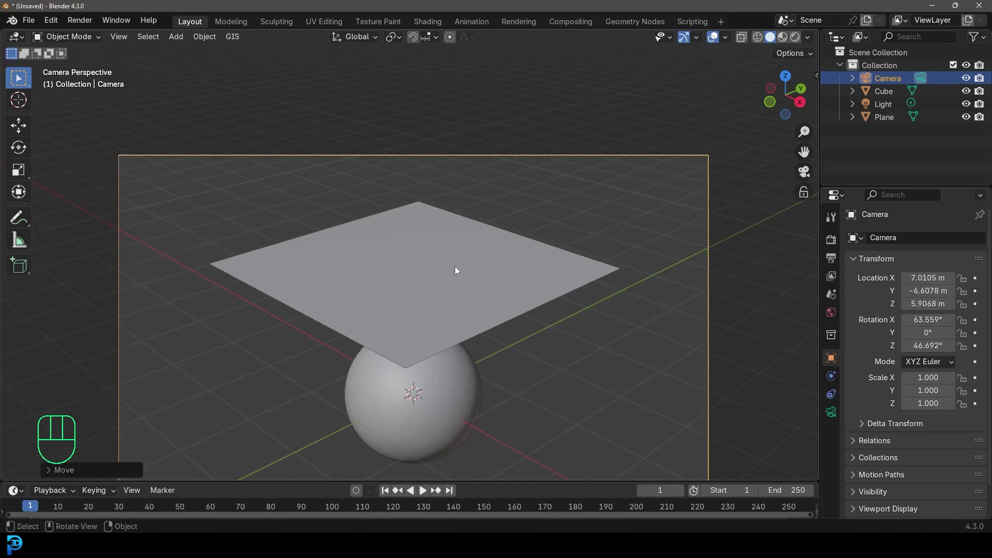
Dolly the camera along its local Z to about 6.36, -6.01, 5.44 m, framing plane and sphere.
{"action": "key", "text": "g"}
{"action": "key", "text": "z"}
{"action": "key", "text": "z"}
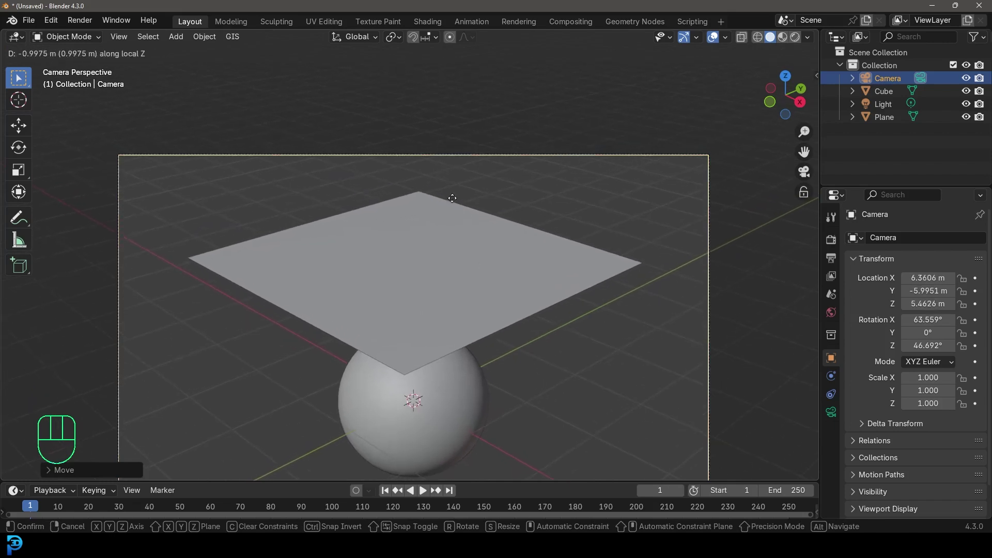
{"action": "scroll", "coordinate": [456, 220], "scroll_direction": "down", "scroll_amount": 1}
{"action": "left_click", "coordinate": [460, 234]}
{"action": "key", "text": "g"}
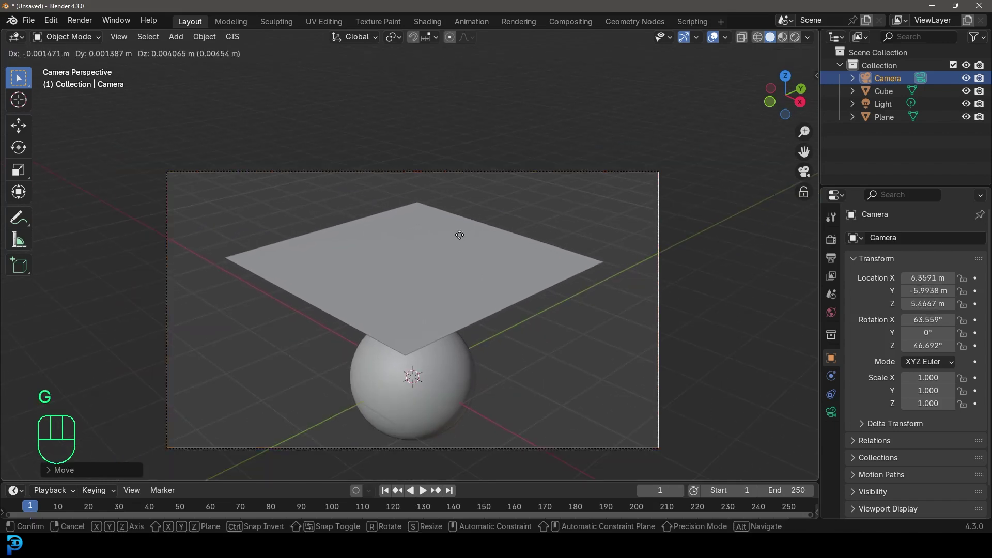
{"action": "left_click", "coordinate": [459, 243]}
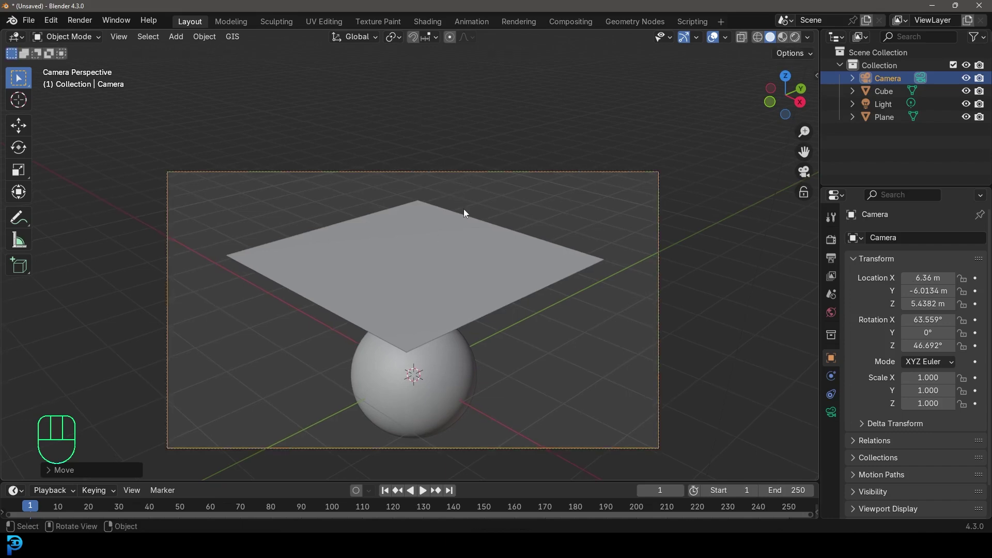
{"action": "scroll", "coordinate": [447, 278], "scroll_direction": "up", "scroll_amount": 2}
{"action": "middle_click_drag", "start_coordinate": [447, 278], "coordinate": [482, 252], "text": "shift"}
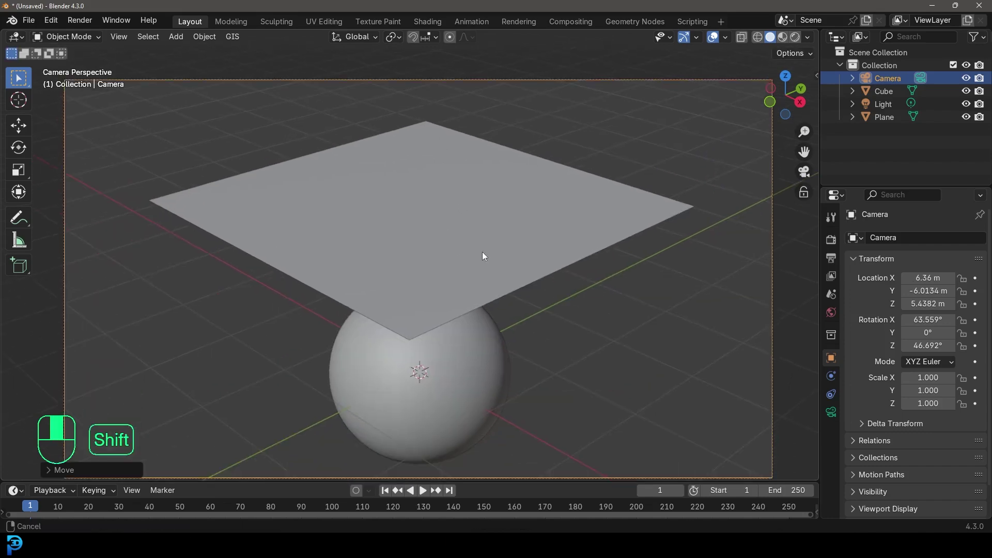
Add Cloth physics to the plane.
{"action": "left_click", "coordinate": [427, 229]}
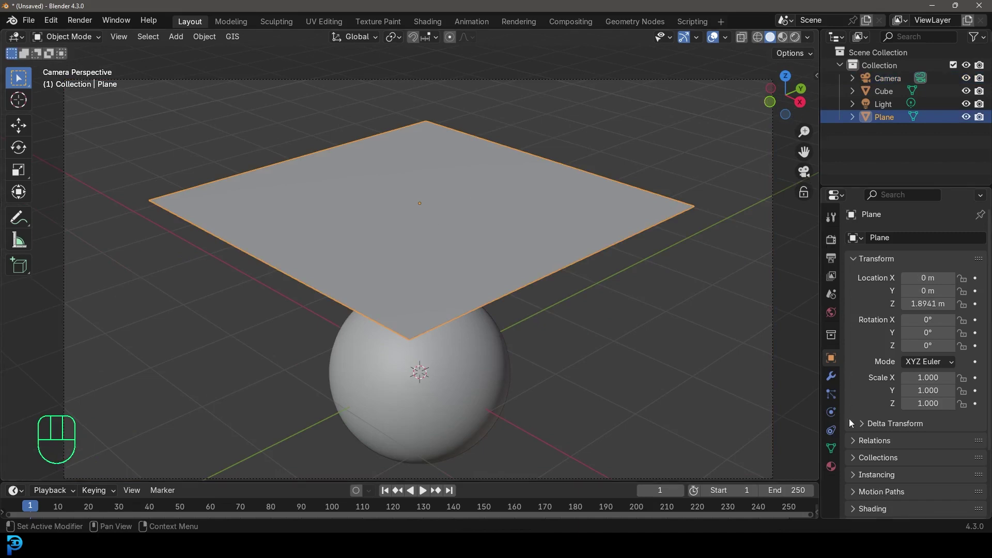
{"action": "left_click", "coordinate": [831, 413]}
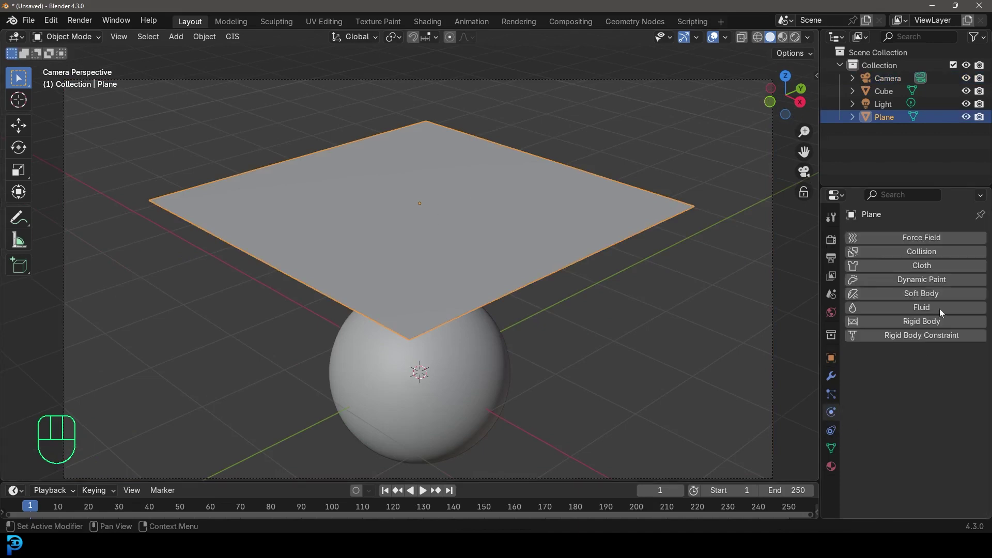
{"action": "left_click", "coordinate": [912, 264]}
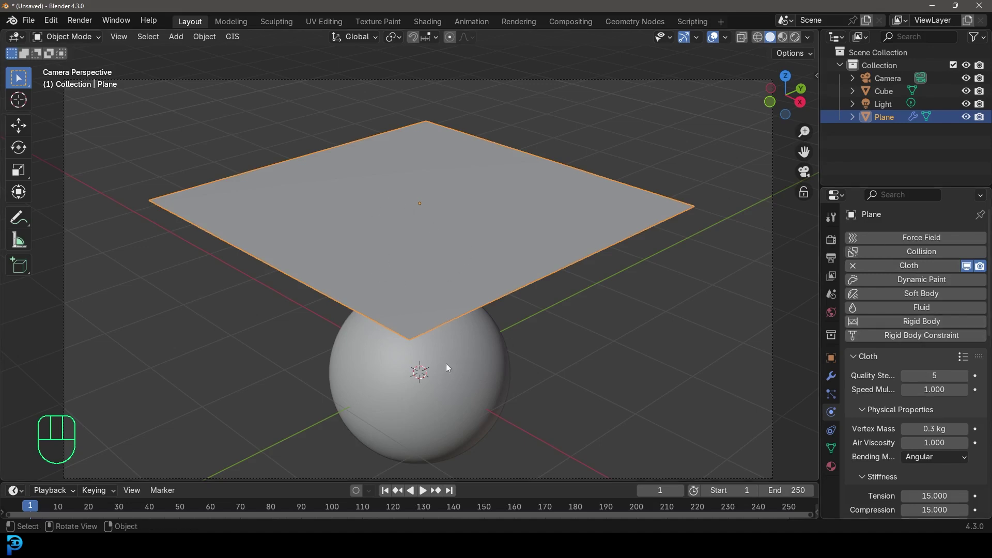
Add Collision physics to the sphere, then reselect the plane.
{"action": "left_click", "coordinate": [485, 327]}
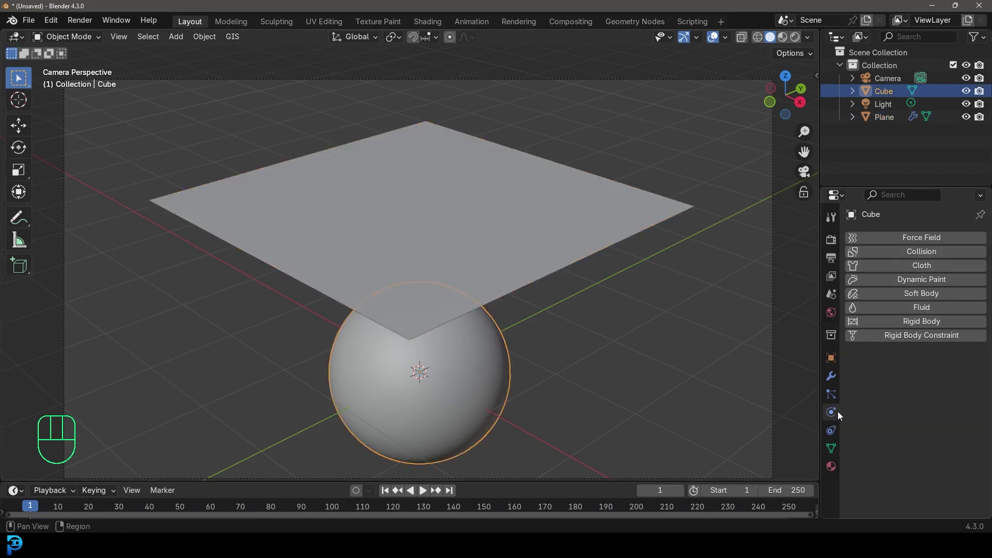
{"action": "left_click", "coordinate": [920, 255]}
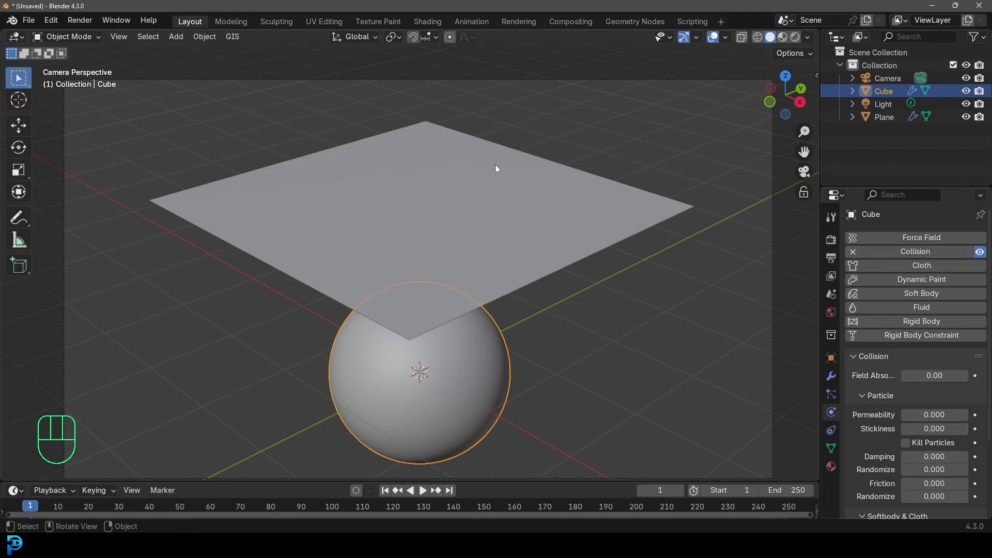
{"action": "left_click", "coordinate": [512, 176]}
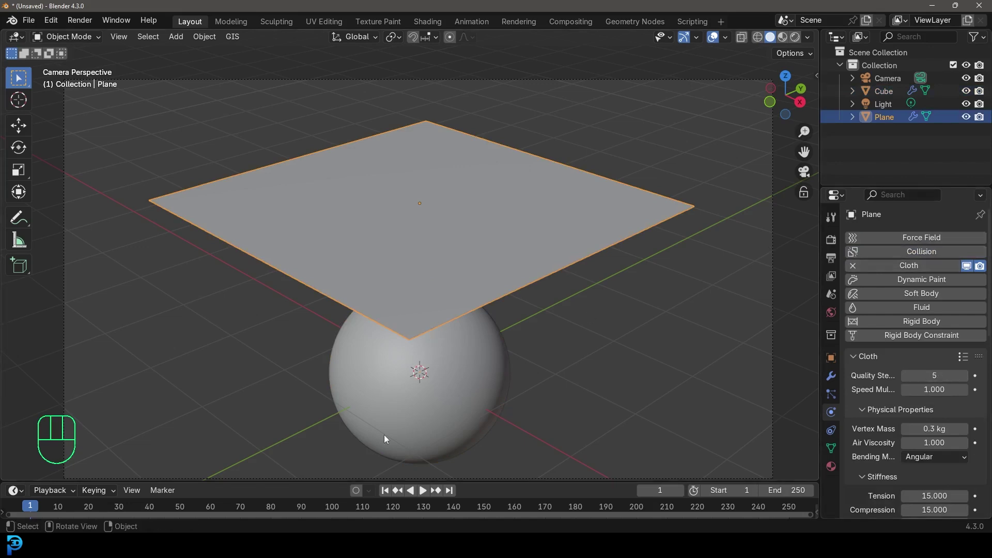
Enlarge the timeline, rewind to frame 0, and play the cloth drop until frame 56.
{"action": "left_click_drag", "start_coordinate": [334, 482], "coordinate": [337, 434]}
{"action": "scroll", "coordinate": [133, 461], "scroll_direction": "down", "scroll_amount": 2}
{"action": "key", "text": "space"}
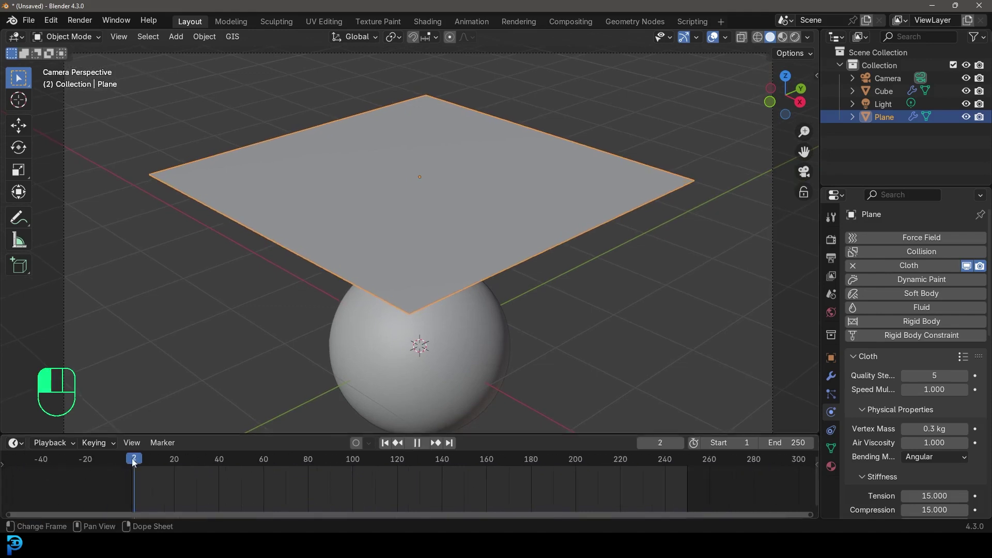
{"action": "left_click_drag", "start_coordinate": [133, 461], "coordinate": [131, 465]}
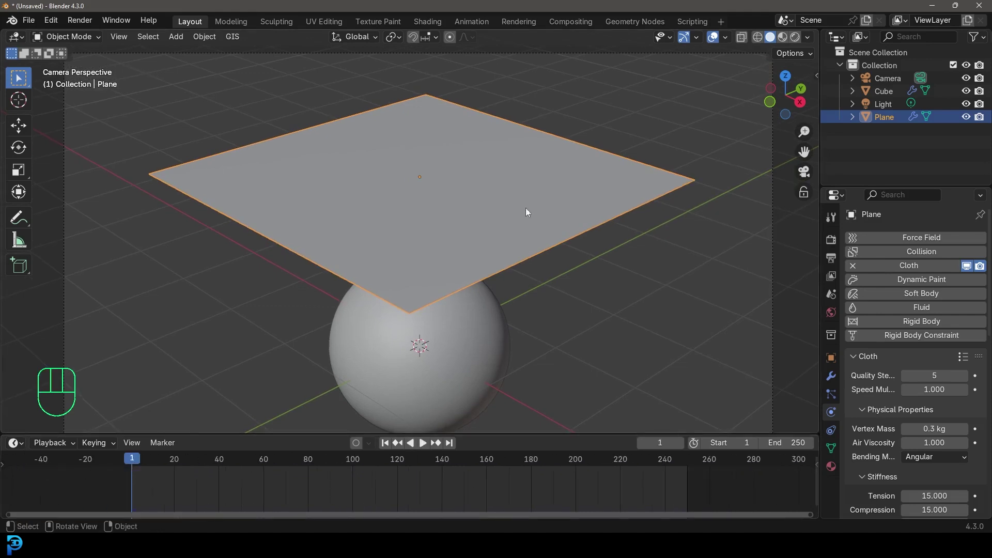
{"action": "key", "text": "space"}
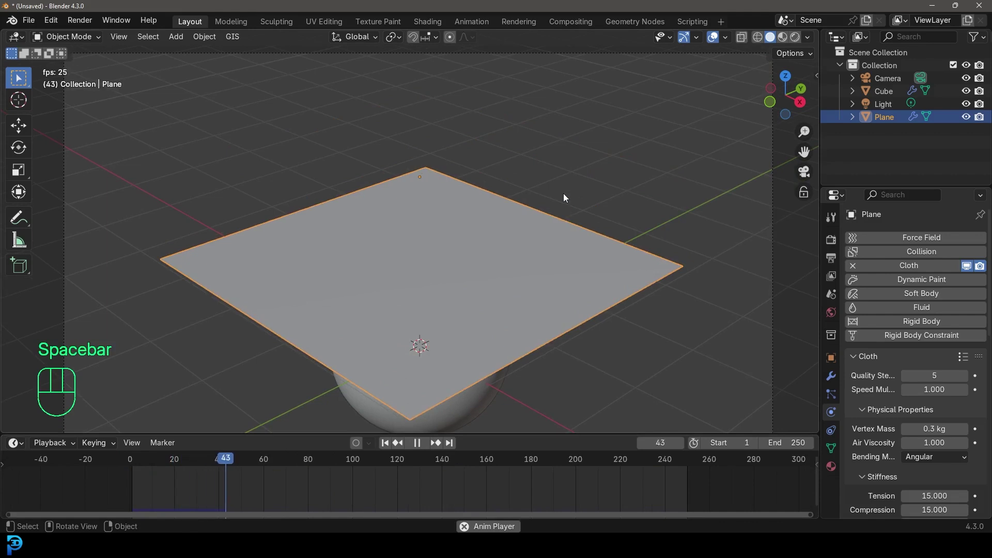
{"action": "key", "text": "space"}
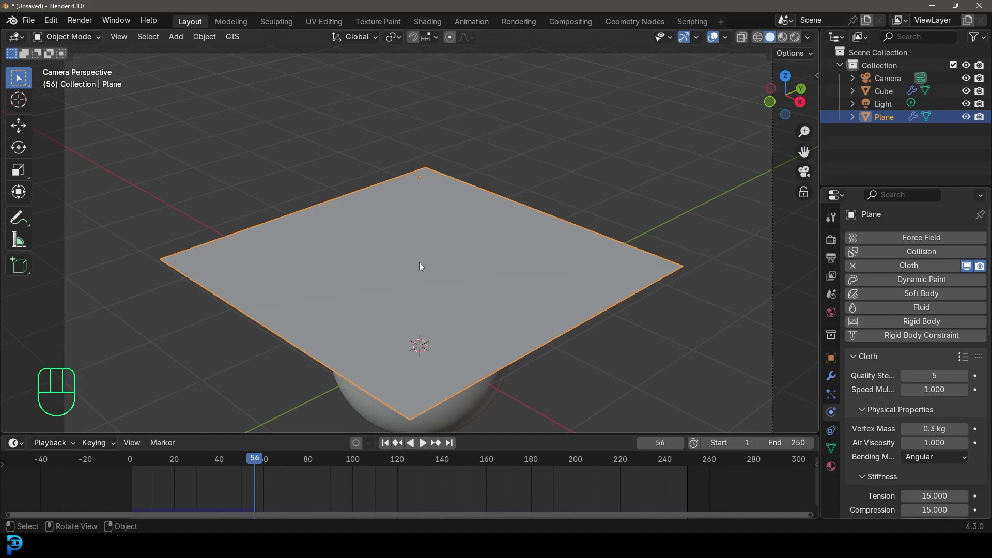
Enter Edit Mode on the plane and select all its vertices.
{"action": "key", "text": "Tab"}
{"action": "scroll", "coordinate": [414, 298], "scroll_direction": "down", "scroll_amount": 2}
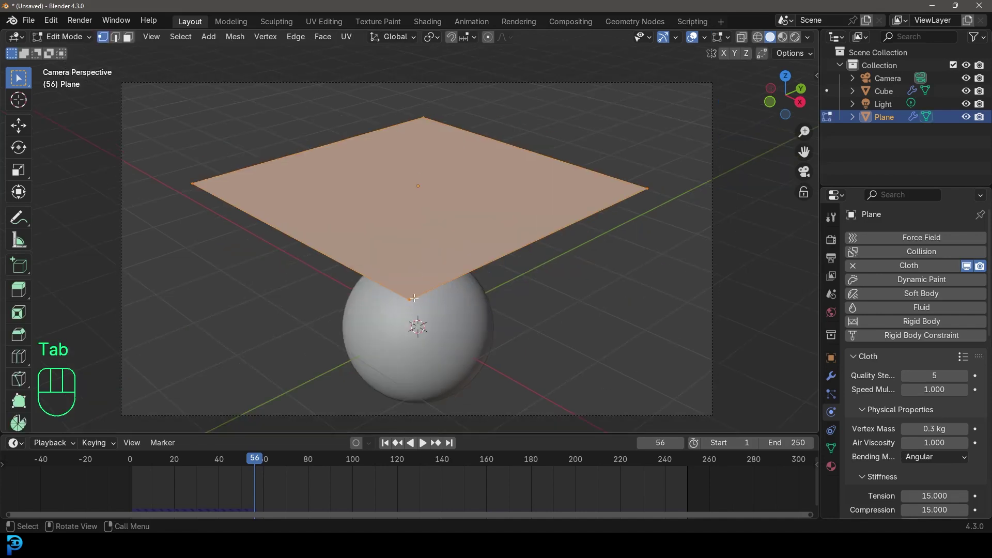
{"action": "left_click", "coordinate": [414, 299]}
{"action": "left_click", "coordinate": [652, 186]}
{"action": "left_click", "coordinate": [420, 115]}
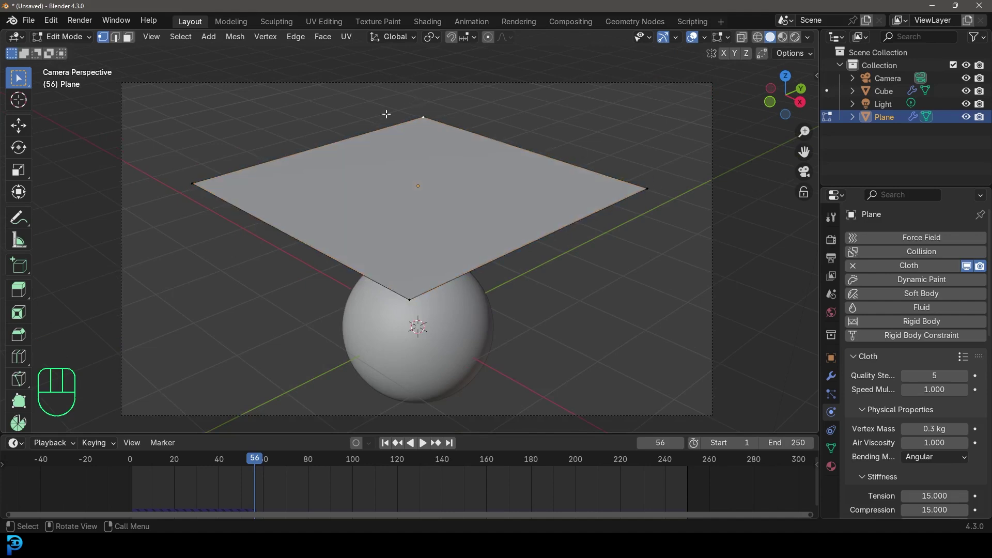
{"action": "left_click", "coordinate": [193, 185]}
{"action": "middle_click_drag", "start_coordinate": [312, 180], "coordinate": [367, 212], "text": "shift"}
{"action": "scroll", "coordinate": [345, 199], "scroll_direction": "up", "scroll_amount": 2}
{"action": "key", "text": "a"}
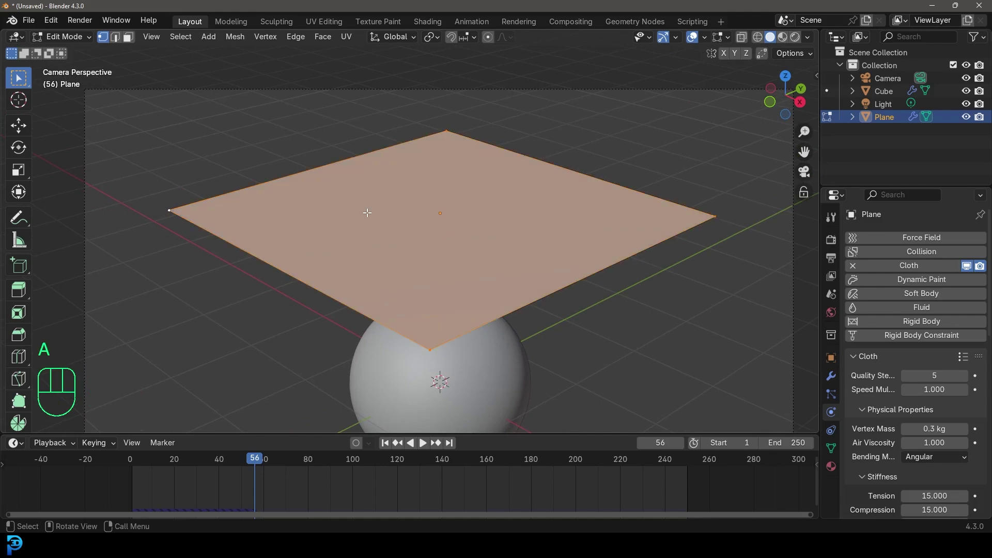
Subdivide the plane with 35 cuts and switch back to Object Mode.
{"action": "scroll", "coordinate": [504, 175], "scroll_direction": "up", "scroll_amount": 1}
{"action": "right_click", "coordinate": [389, 172]}
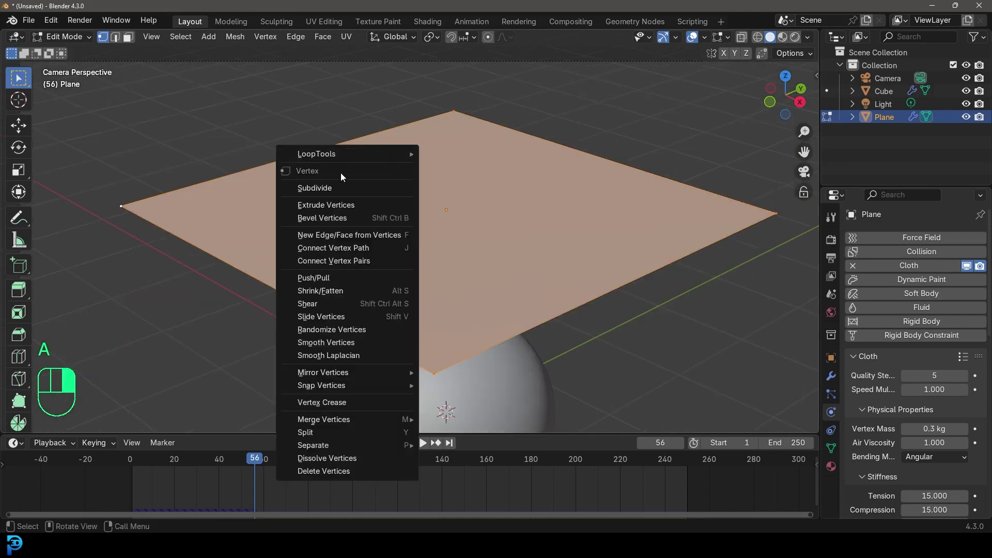
{"action": "left_click", "coordinate": [327, 189]}
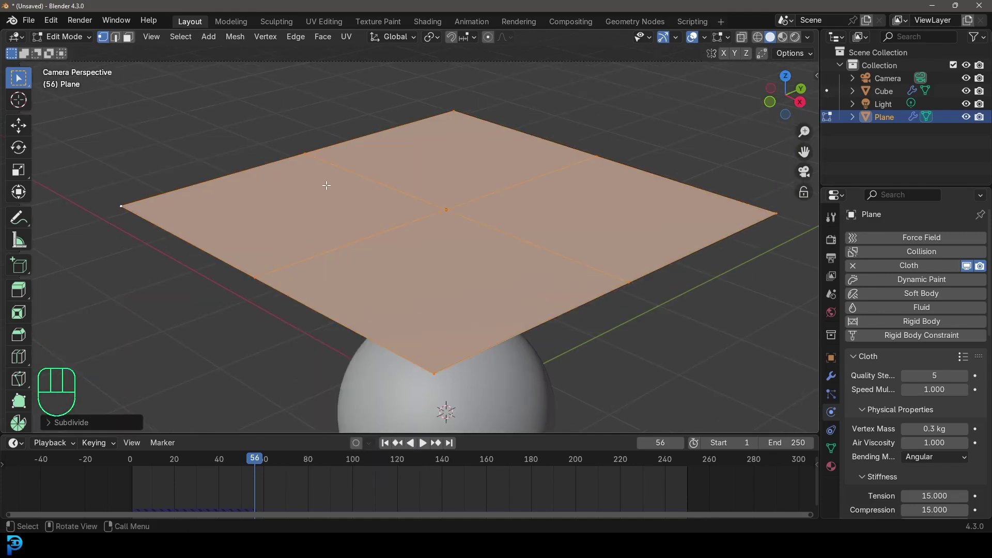
{"action": "left_click", "coordinate": [49, 423]}
{"action": "left_click", "coordinate": [160, 336]}
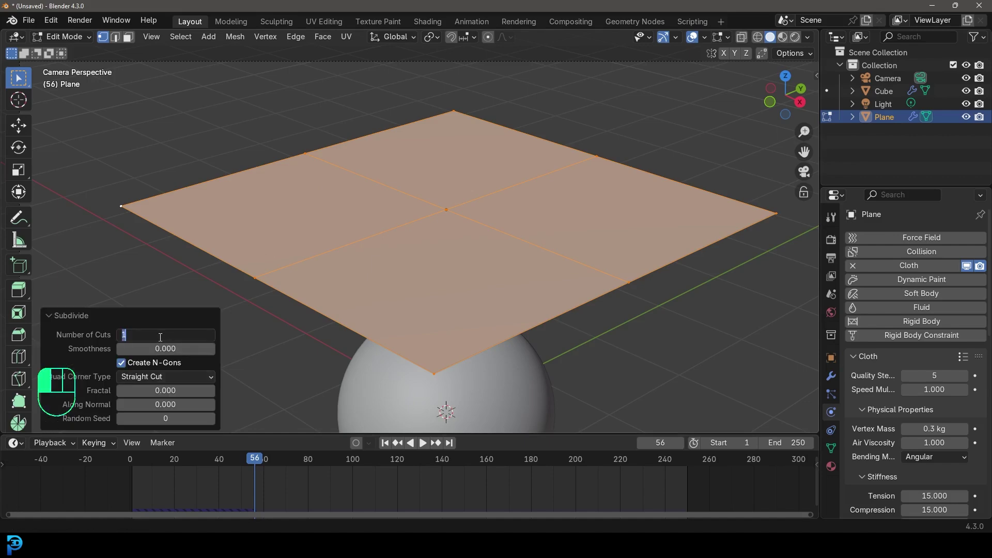
{"action": "type", "text": "35"}
{"action": "key", "text": "Return"}
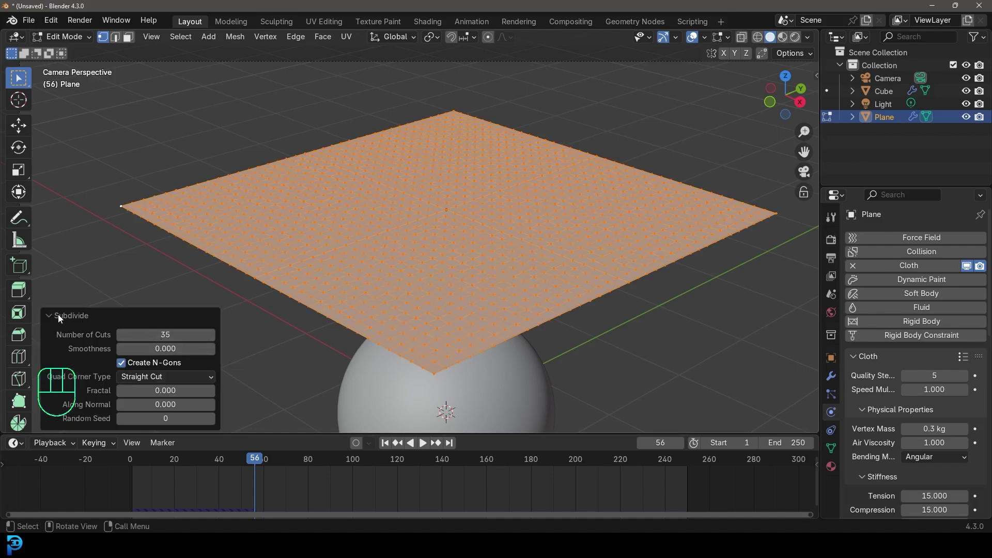
{"action": "left_click", "coordinate": [58, 314]}
{"action": "scroll", "coordinate": [434, 264], "scroll_direction": "down", "scroll_amount": 2}
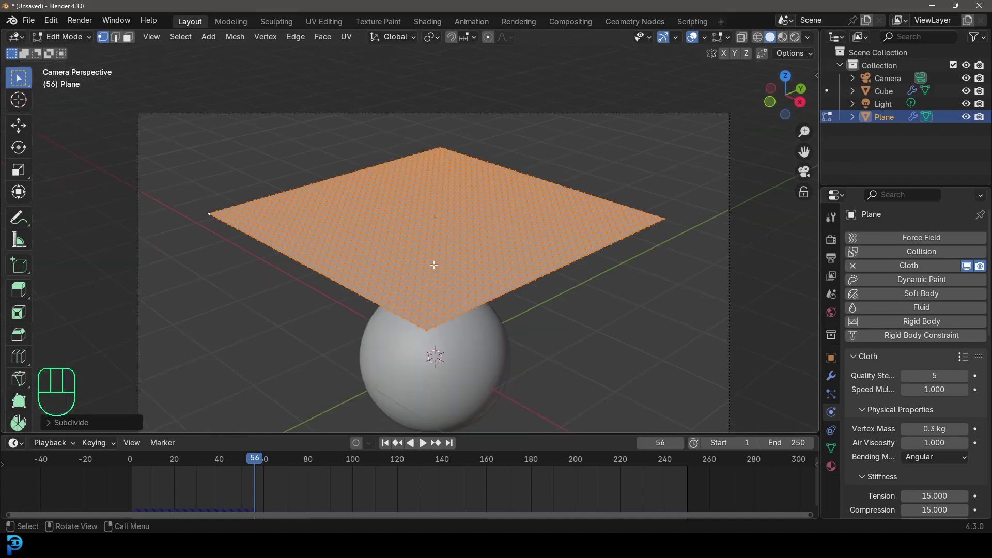
{"action": "left_click", "coordinate": [62, 41]}
{"action": "left_click", "coordinate": [66, 48]}
Rewind to frame 2 and play the denser cloth, pausing at frame 141.
{"action": "key", "text": "space"}
{"action": "left_click", "coordinate": [146, 483]}
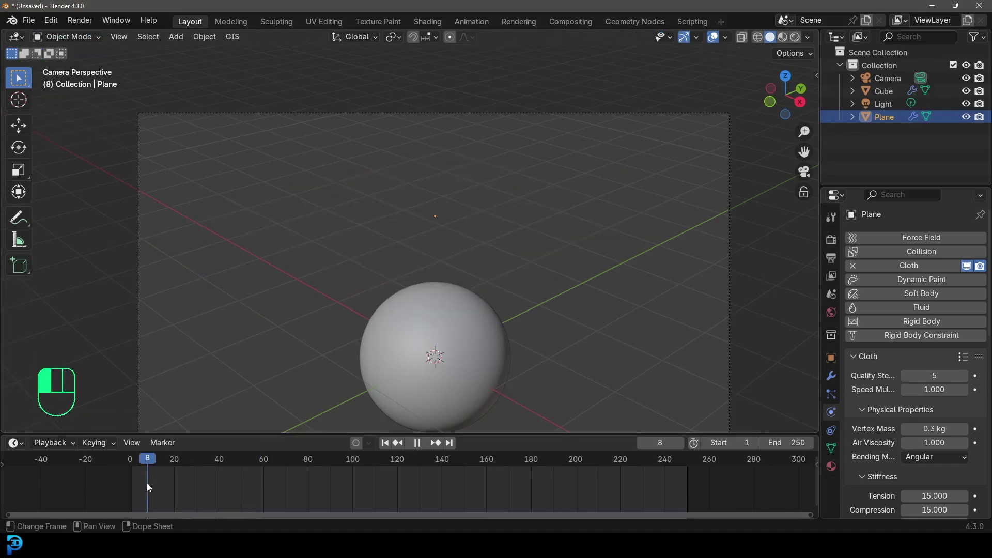
{"action": "left_click_drag", "start_coordinate": [133, 482], "coordinate": [129, 484]}
{"action": "scroll", "coordinate": [557, 302], "scroll_direction": "up", "scroll_amount": 2}
{"action": "key", "text": "space"}
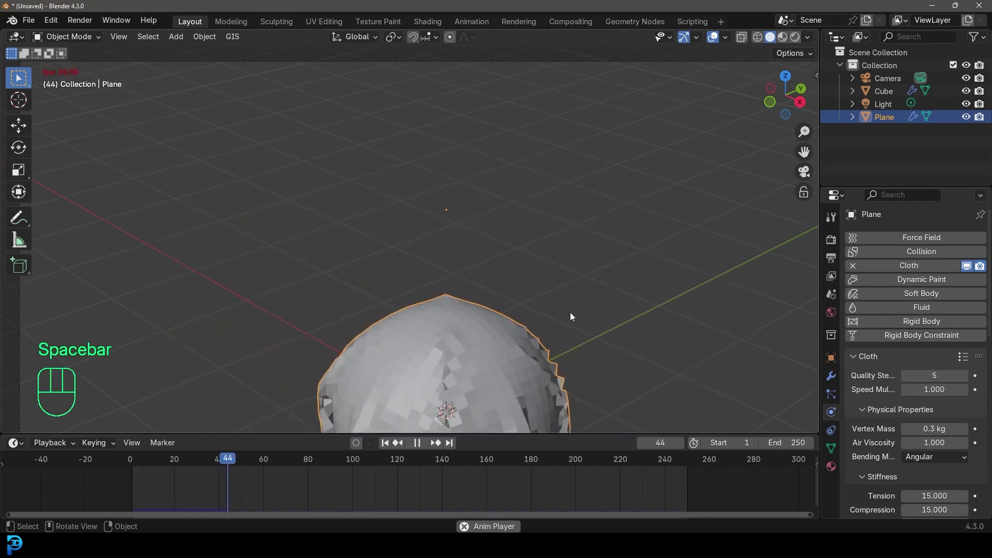
{"action": "scroll", "coordinate": [541, 357], "scroll_direction": "down", "scroll_amount": 2}
{"action": "scroll", "coordinate": [541, 358], "scroll_direction": "up", "scroll_amount": 1}
{"action": "middle_click_drag", "start_coordinate": [542, 358], "coordinate": [481, 283], "text": "shift"}
{"action": "scroll", "coordinate": [466, 237], "scroll_direction": "up", "scroll_amount": 1}
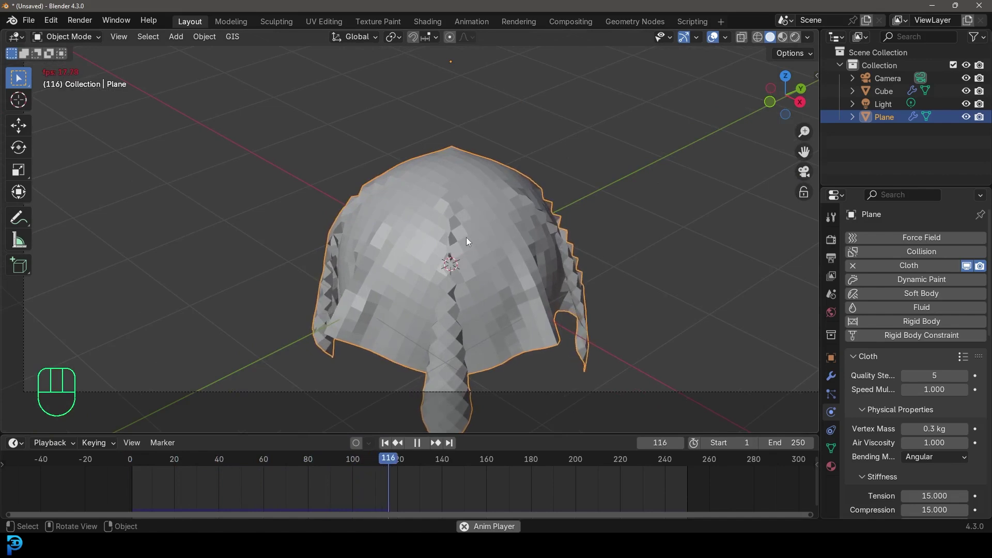
{"action": "key", "text": "space"}
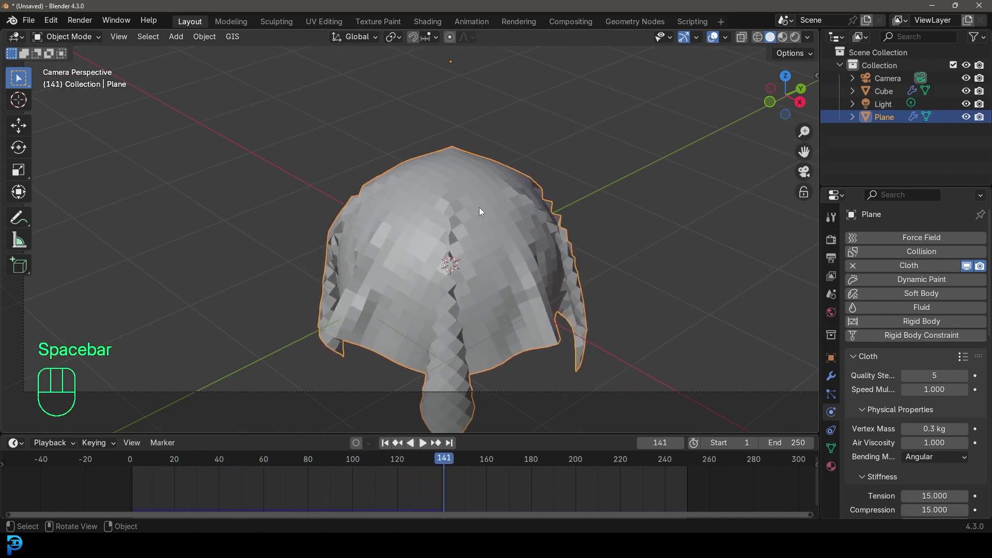
Zoom and orbit in close to inspect the cloth's jagged, intersecting folds.
{"action": "scroll", "coordinate": [495, 236], "scroll_direction": "up", "scroll_amount": 2}
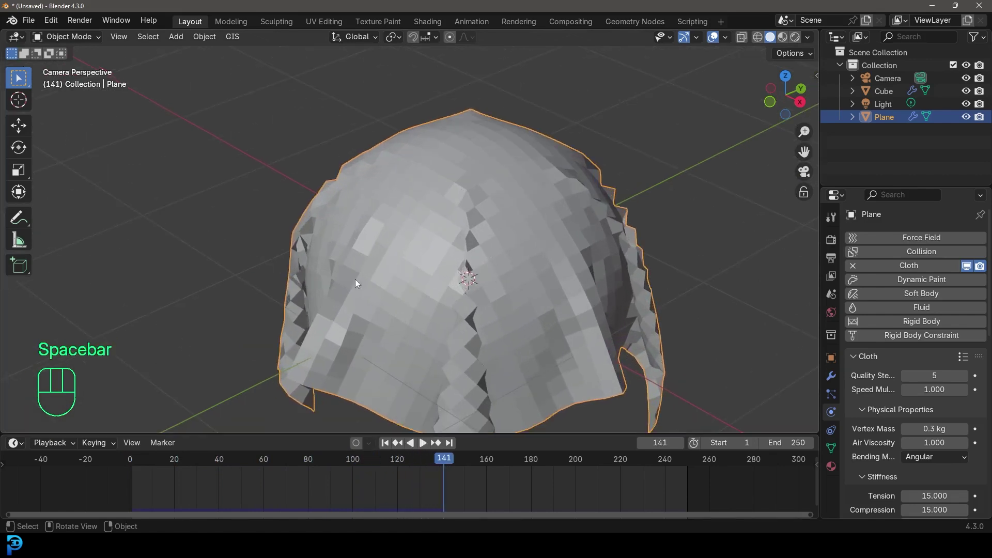
{"action": "scroll", "coordinate": [476, 313], "scroll_direction": "down", "scroll_amount": 2}
{"action": "scroll", "coordinate": [454, 288], "scroll_direction": "up", "scroll_amount": 3}
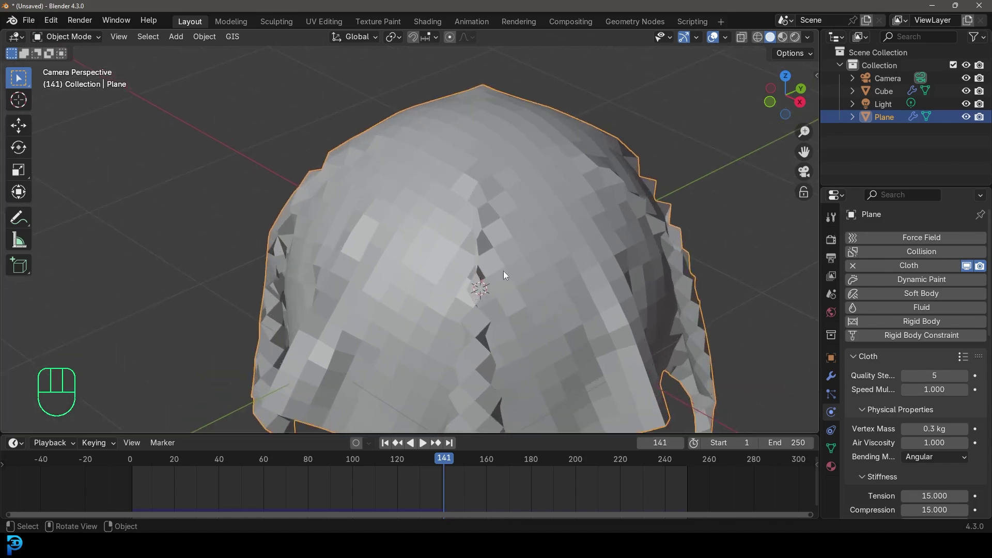
{"action": "middle_click_drag", "start_coordinate": [504, 274], "coordinate": [525, 237]}
{"action": "scroll", "coordinate": [524, 237], "scroll_direction": "up", "scroll_amount": 4}
{"action": "scroll", "coordinate": [588, 293], "scroll_direction": "up", "scroll_amount": 3}
{"action": "middle_click_drag", "start_coordinate": [588, 293], "coordinate": [463, 171], "text": "shift"}
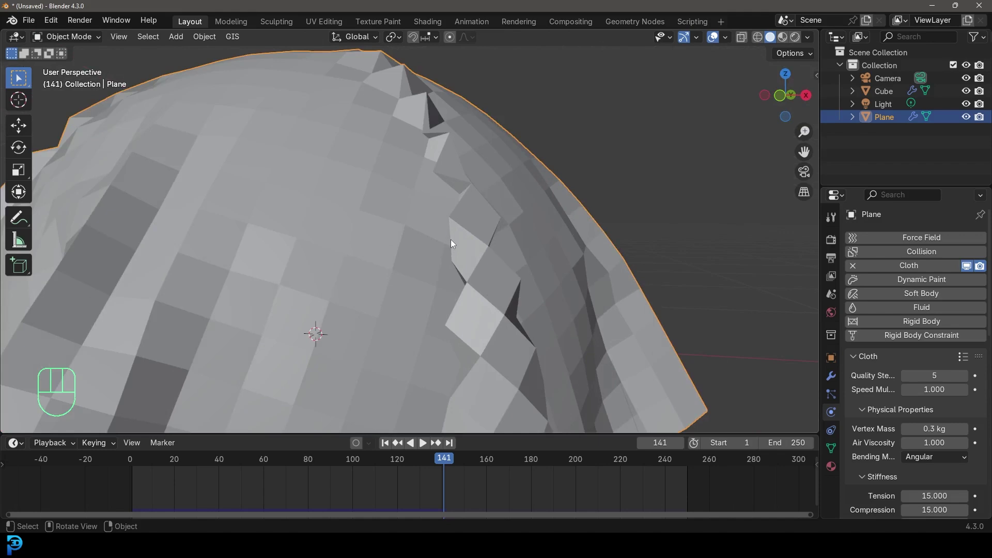
{"action": "scroll", "coordinate": [497, 268], "scroll_direction": "down", "scroll_amount": 3}
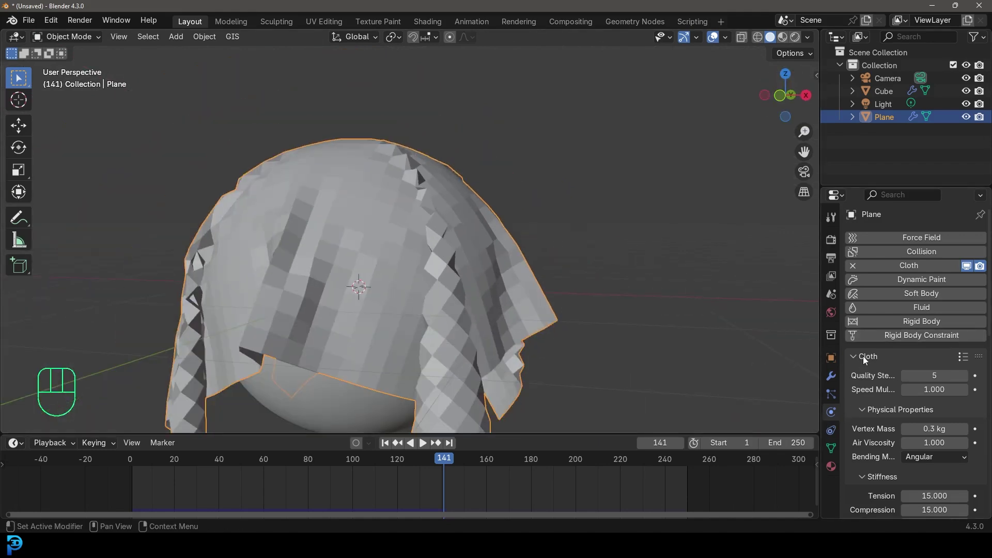
Enable Self Collisions in the cloth's Collisions settings.
{"action": "scroll", "coordinate": [863, 358], "scroll_direction": "down", "scroll_amount": 10}
{"action": "scroll", "coordinate": [863, 358], "scroll_direction": "down", "scroll_amount": 8}
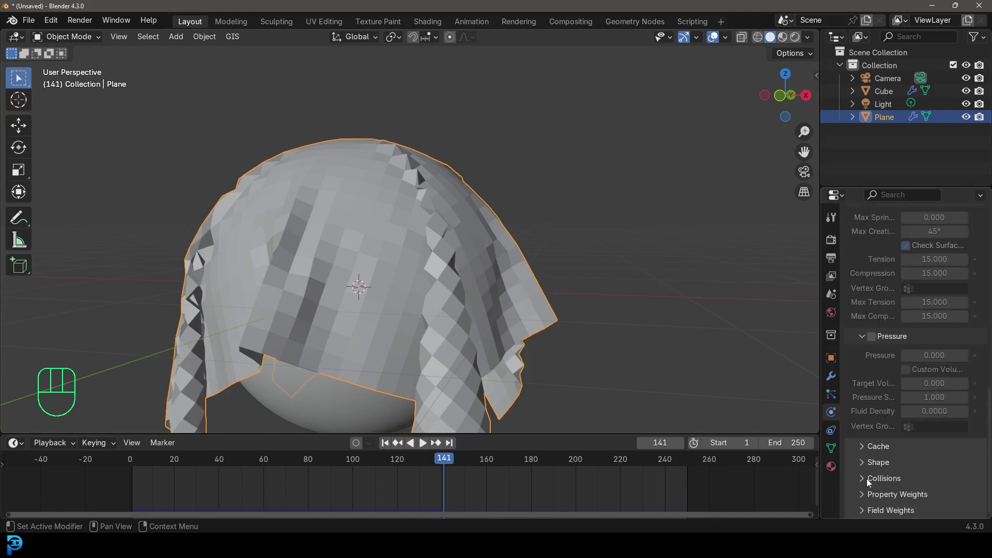
{"action": "left_click", "coordinate": [868, 479]}
{"action": "scroll", "coordinate": [869, 478], "scroll_direction": "down", "scroll_amount": 6}
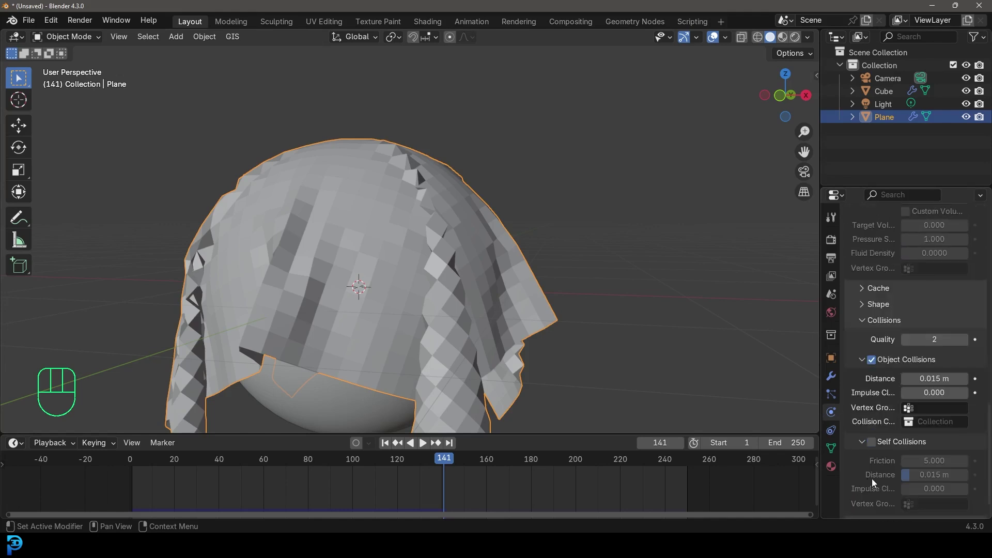
{"action": "left_click", "coordinate": [873, 443]}
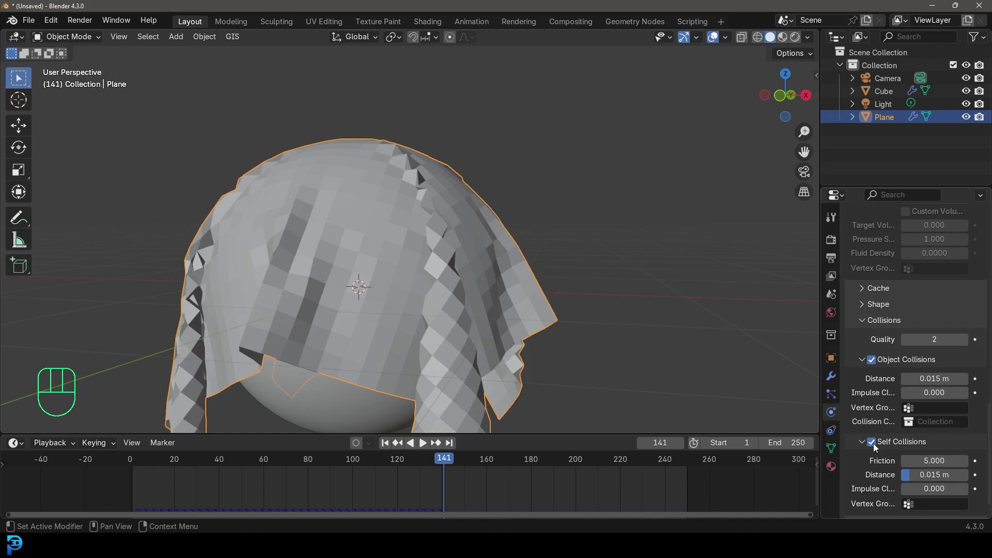
Rewind to frame 5 and replay the drape through to frame 154.
{"action": "key", "text": "space"}
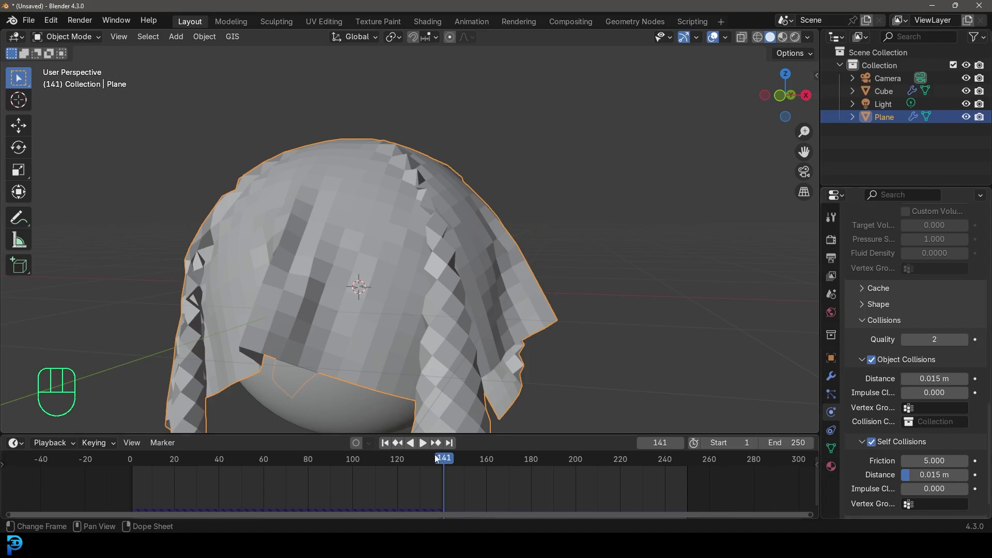
{"action": "left_click_drag", "start_coordinate": [371, 465], "coordinate": [132, 485]}
{"action": "key", "text": "space"}
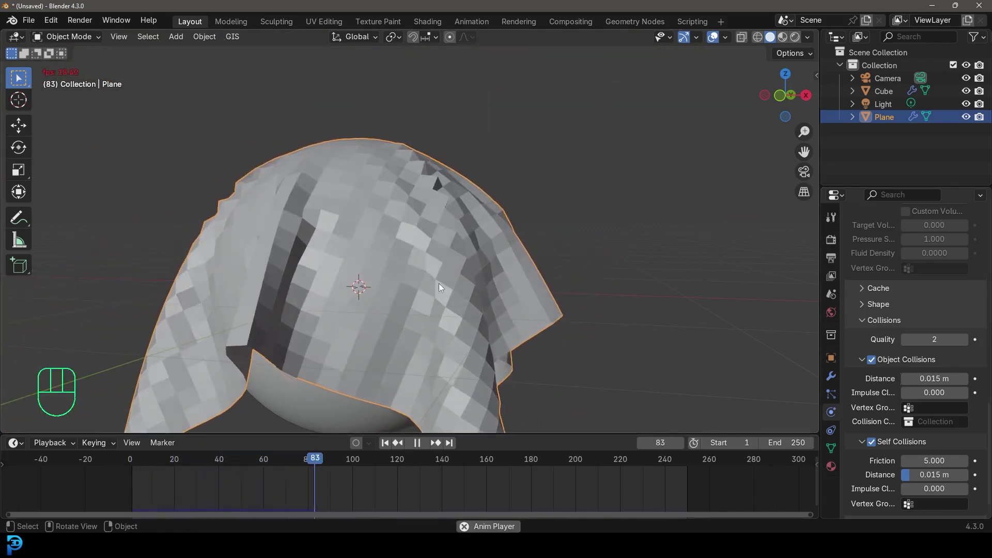
{"action": "scroll", "coordinate": [439, 283], "scroll_direction": "down", "scroll_amount": 4}
{"action": "middle_click_drag", "start_coordinate": [428, 284], "coordinate": [449, 265]}
Apply Shade Smooth to the draped cloth.
{"action": "right_click", "coordinate": [435, 213]}
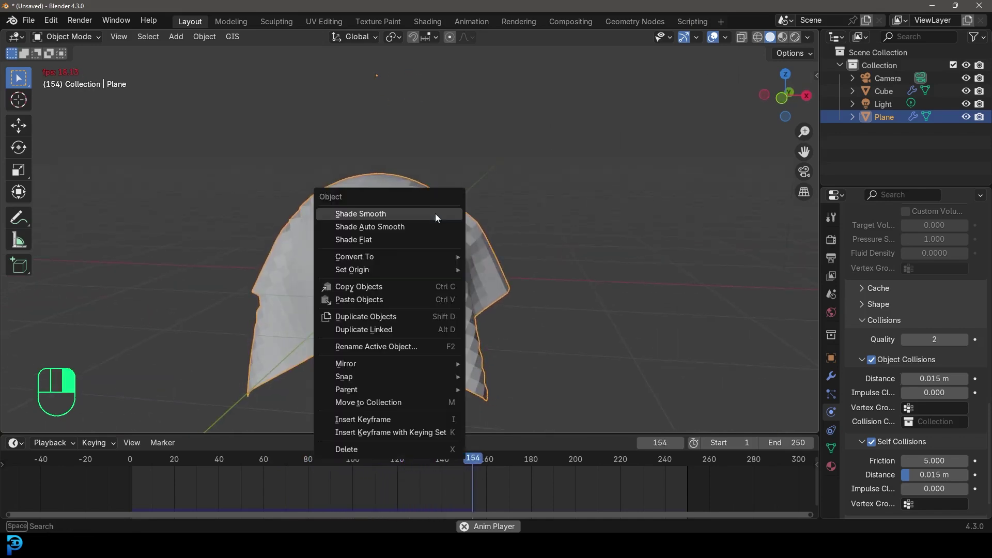
{"action": "left_click", "coordinate": [349, 216]}
{"action": "scroll", "coordinate": [542, 248], "scroll_direction": "down", "scroll_amount": 3}
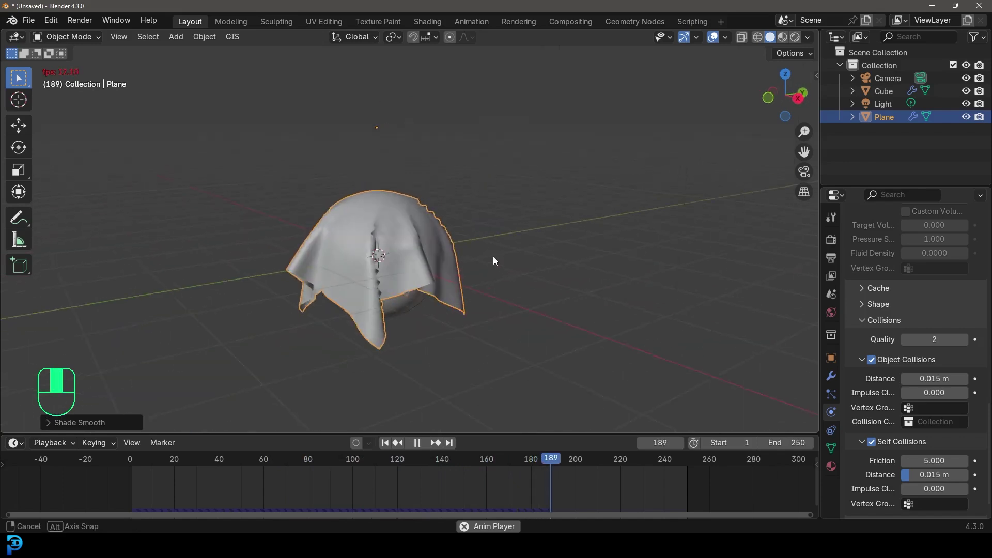
{"action": "middle_click_drag", "start_coordinate": [493, 256], "coordinate": [419, 216]}
{"action": "mouse_move", "coordinate": [331, 275]}
{"action": "middle_mouse_down"}
{"action": "mouse_move", "coordinate": [364, 257]}
{"action": "mouse_move", "coordinate": [336, 268]}
{"action": "middle_mouse_up"}
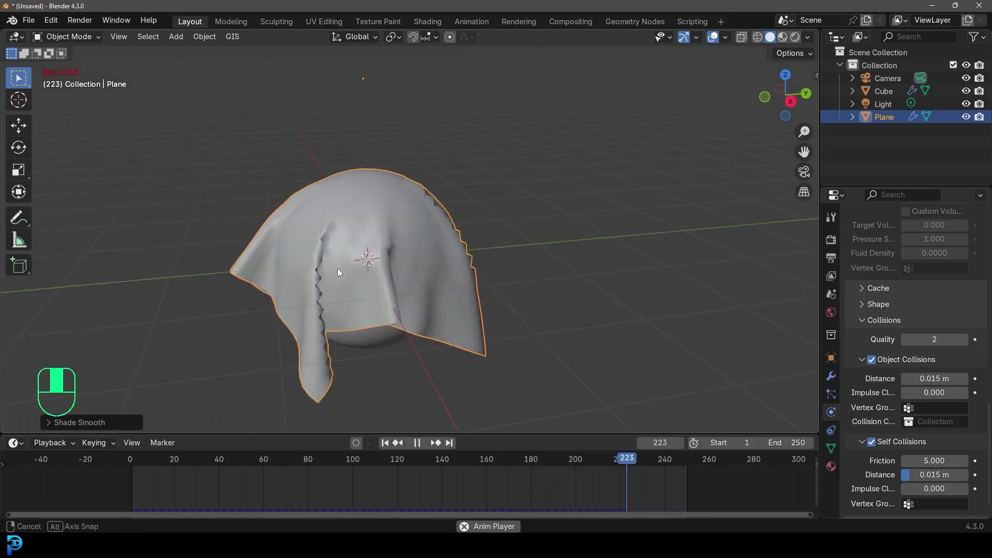
{"action": "scroll", "coordinate": [336, 268], "scroll_direction": "up", "scroll_amount": 2}
Stop playback and jump back to frame 1.
{"action": "key", "text": "space"}
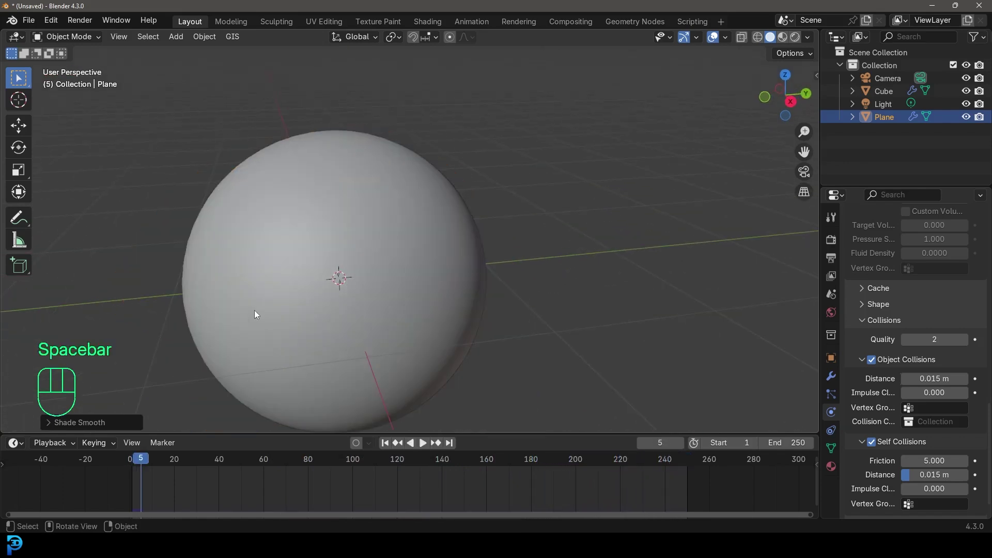
{"action": "key", "text": "shift+Left"}
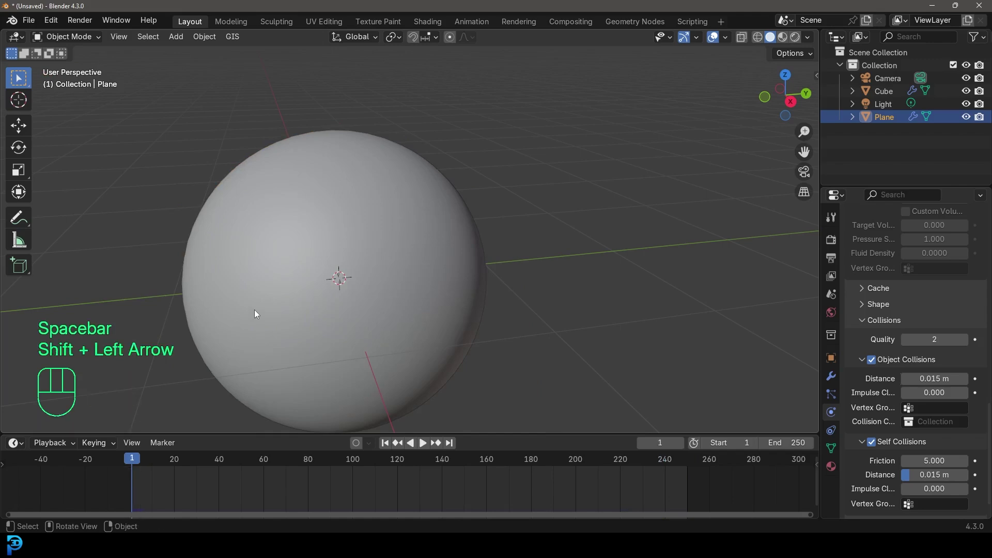
{"action": "scroll", "coordinate": [464, 215], "scroll_direction": "down", "scroll_amount": 5}
{"action": "scroll", "coordinate": [369, 188], "scroll_direction": "up", "scroll_amount": 2}
Subdivide the cloth plane's mesh once more, return to Object Mode and reset to frame 1.
{"action": "key", "text": "Tab"}
{"action": "scroll", "coordinate": [392, 154], "scroll_direction": "up", "scroll_amount": 4}
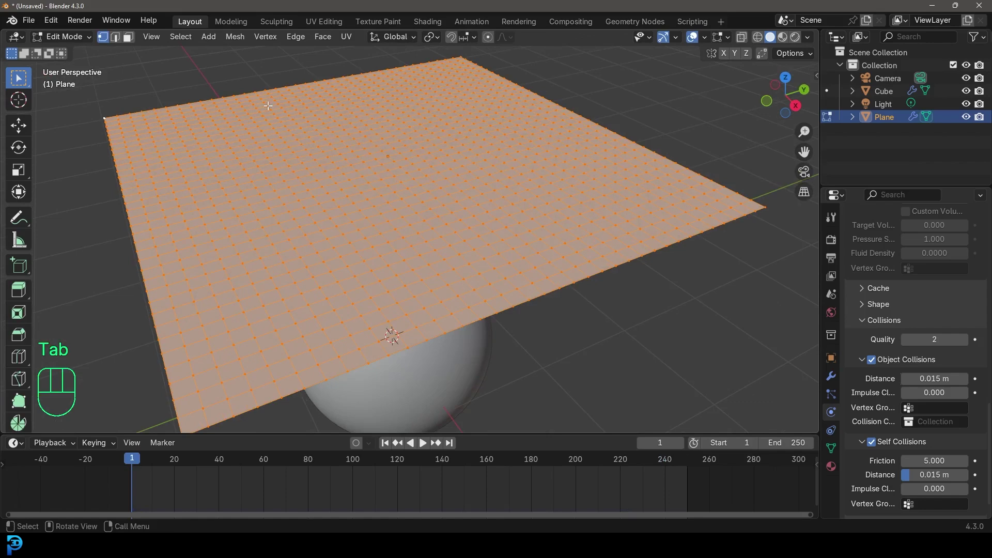
{"action": "right_click", "coordinate": [340, 182]}
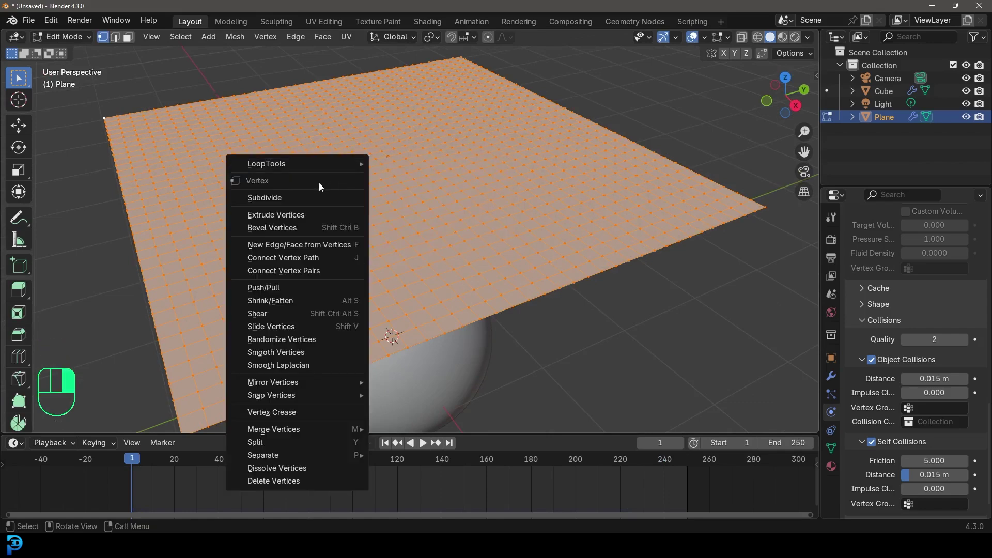
{"action": "left_click", "coordinate": [303, 199]}
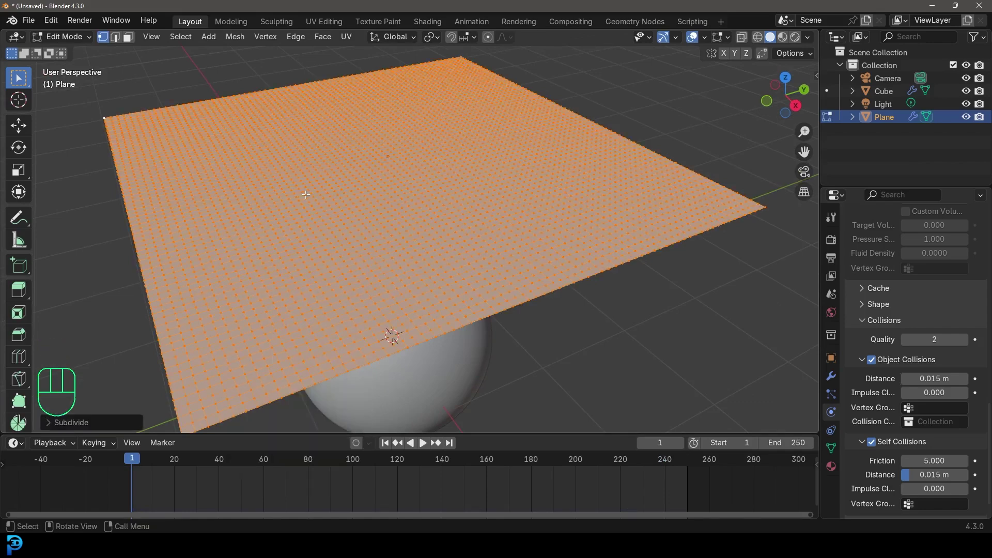
{"action": "left_click", "coordinate": [55, 423]}
{"action": "scroll", "coordinate": [438, 223], "scroll_direction": "down", "scroll_amount": 2}
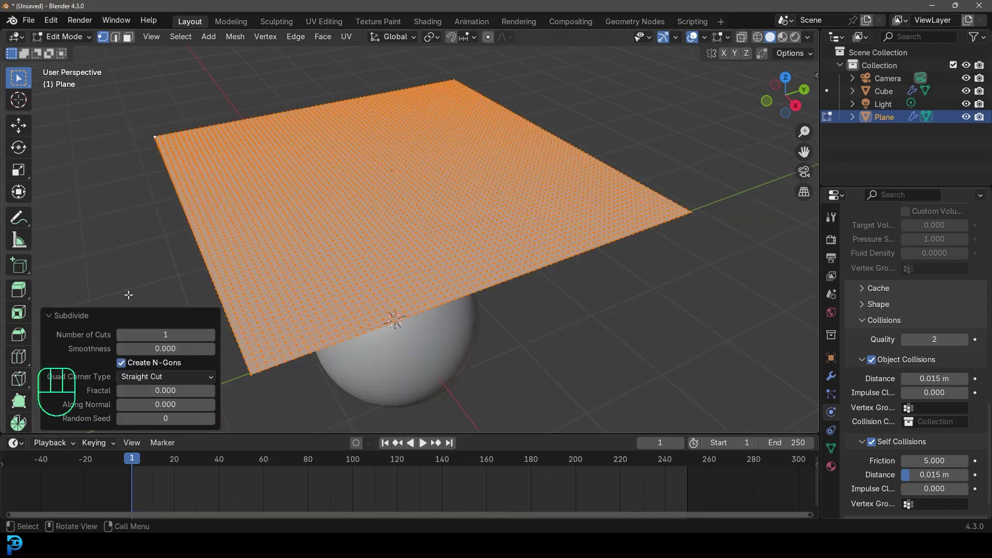
{"action": "left_click", "coordinate": [57, 317]}
{"action": "key", "text": "Tab"}
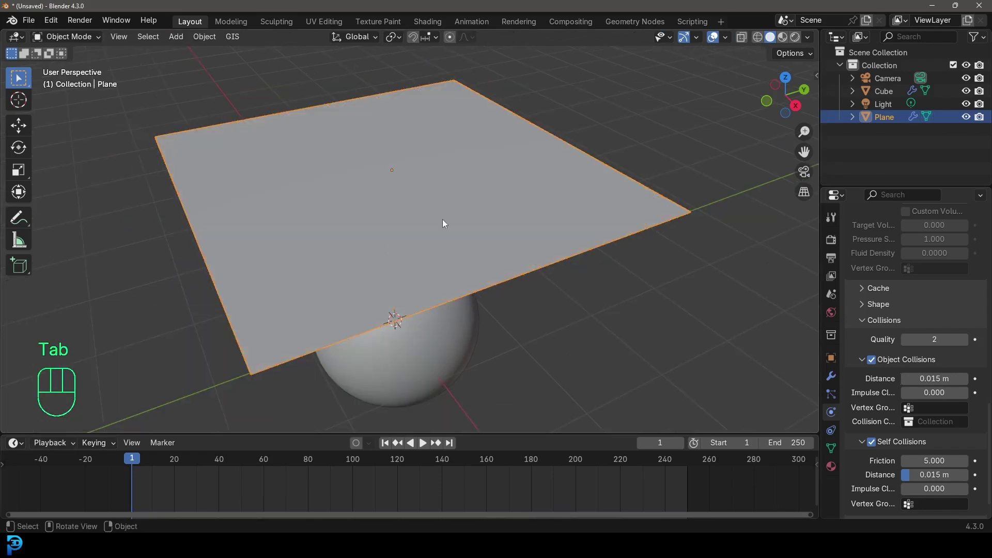
{"action": "left_click", "coordinate": [133, 460]}
Play the cloth simulation, pause it at frame 38, and orbit around the draped cloth.
{"action": "key", "text": "space"}
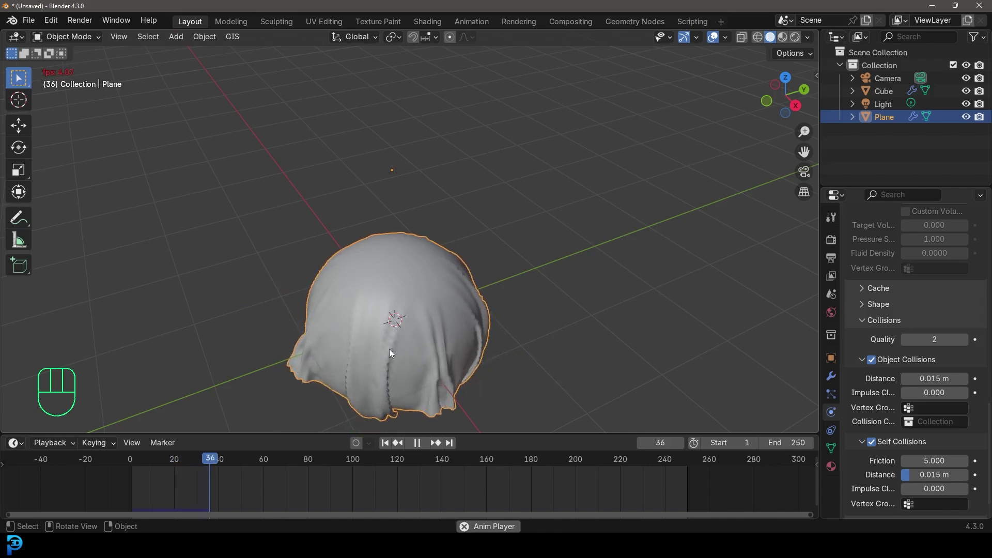
{"action": "key", "text": "space"}
{"action": "scroll", "coordinate": [395, 353], "scroll_direction": "up", "scroll_amount": 5}
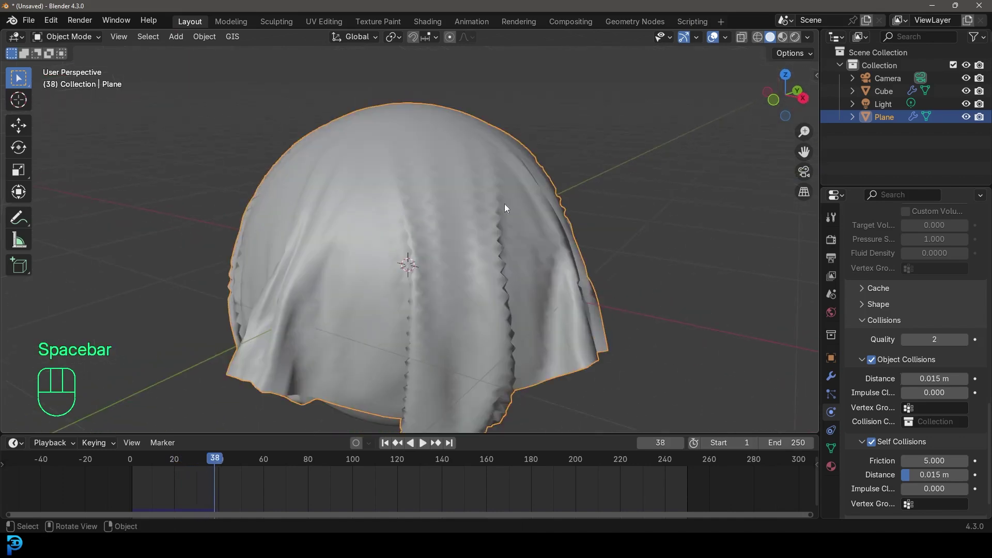
{"action": "middle_click_drag", "start_coordinate": [502, 287], "coordinate": [447, 271]}
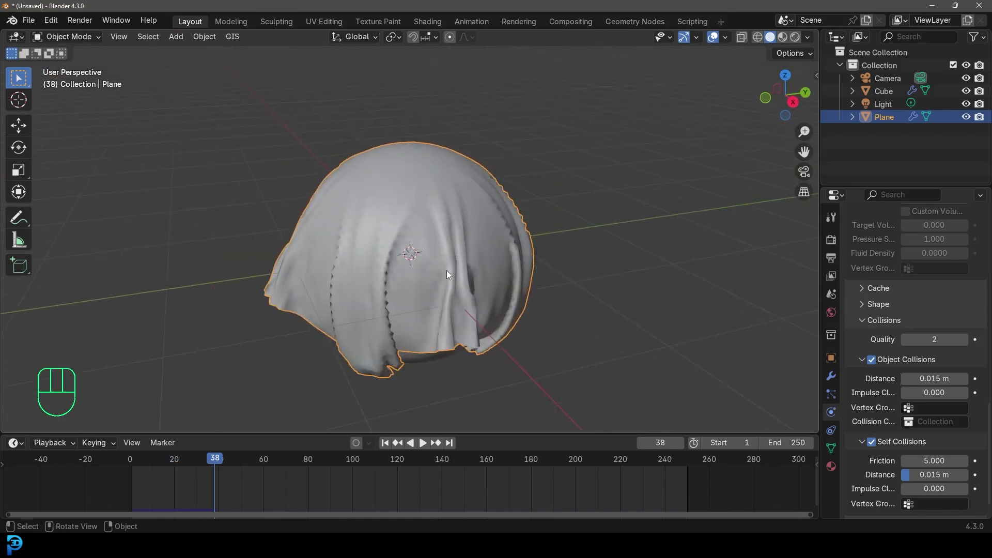
{"action": "left_click", "coordinate": [832, 375]}
Add a Subdivision Surface modifier after Cloth, collapse its panel, and orbit out to the whole drape.
{"action": "left_click", "coordinate": [920, 239]}
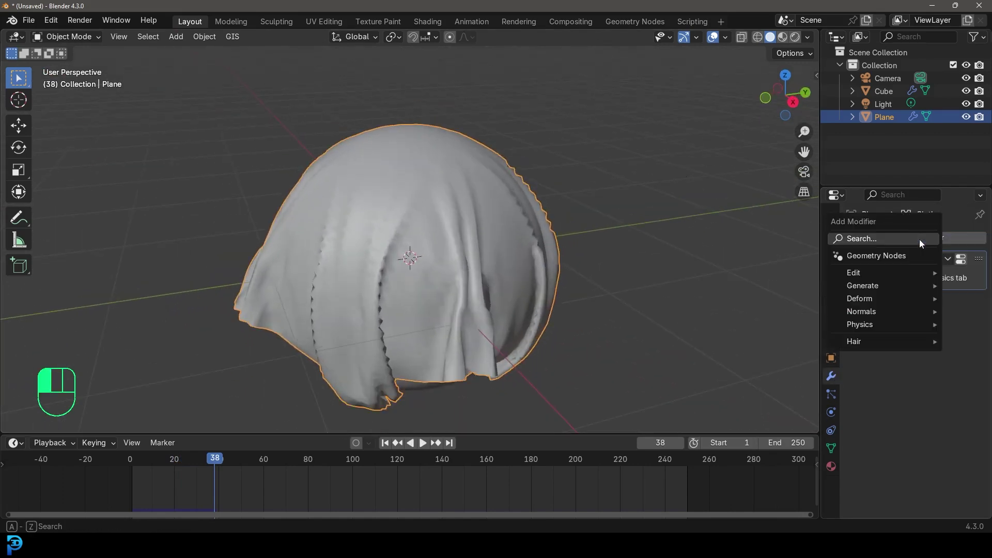
{"action": "left_click", "coordinate": [869, 239]}
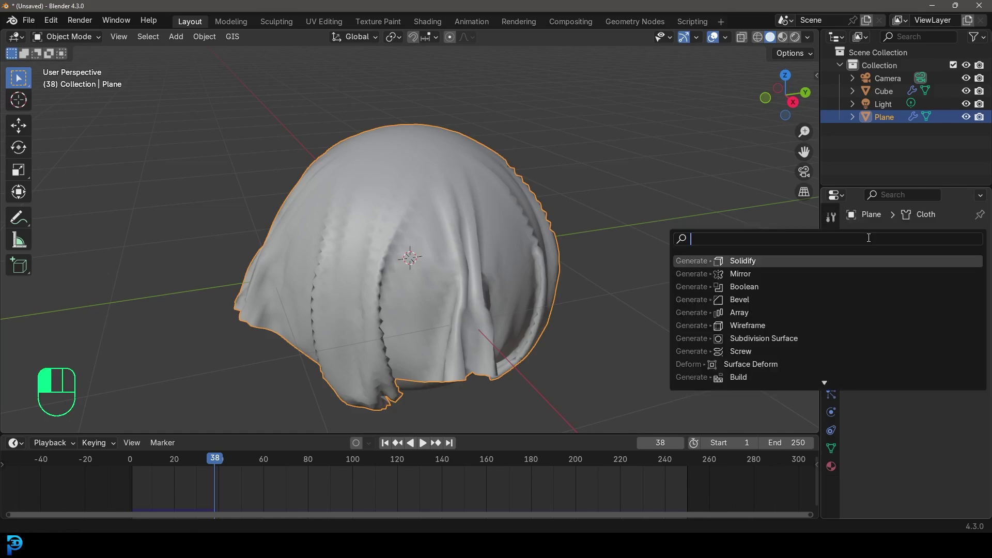
{"action": "type", "text": "sub"}
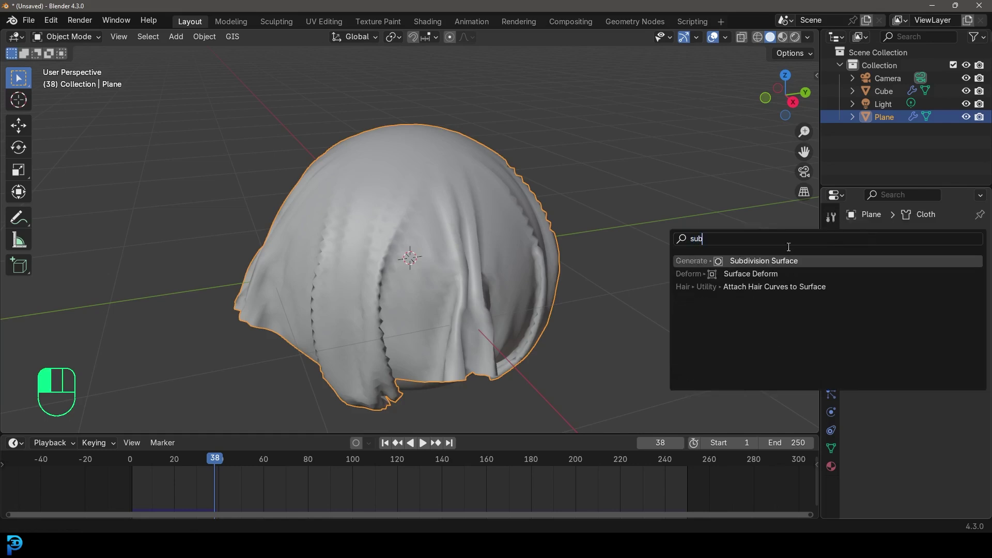
{"action": "left_click", "coordinate": [786, 263]}
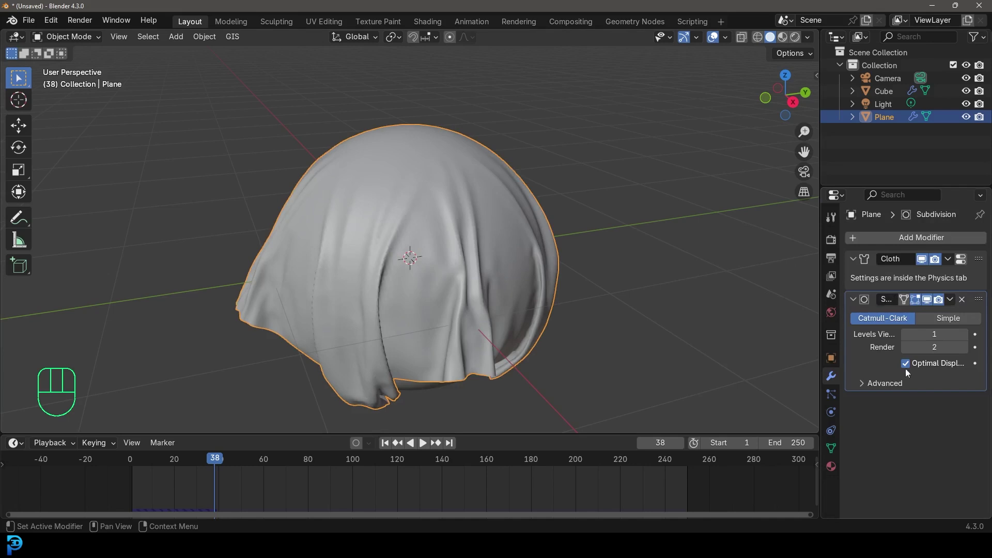
{"action": "left_click", "coordinate": [853, 300]}
{"action": "middle_click_drag", "start_coordinate": [594, 293], "coordinate": [436, 221]}
At frame 1, scale up the cloth plane, apply its scale, then play the simulation to frame 74.
{"action": "key", "text": "shift+Left"}
{"action": "key", "text": "s"}
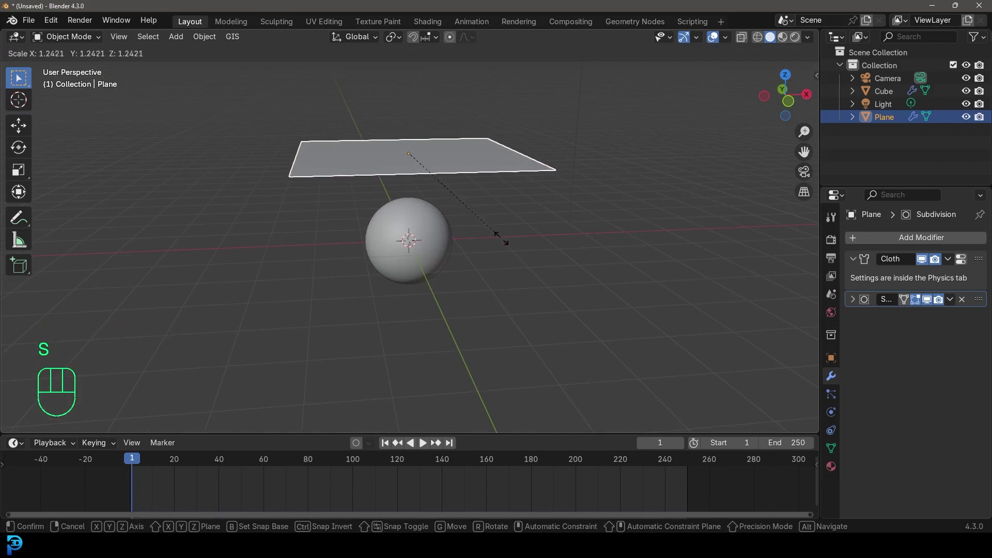
{"action": "left_click", "coordinate": [512, 247]}
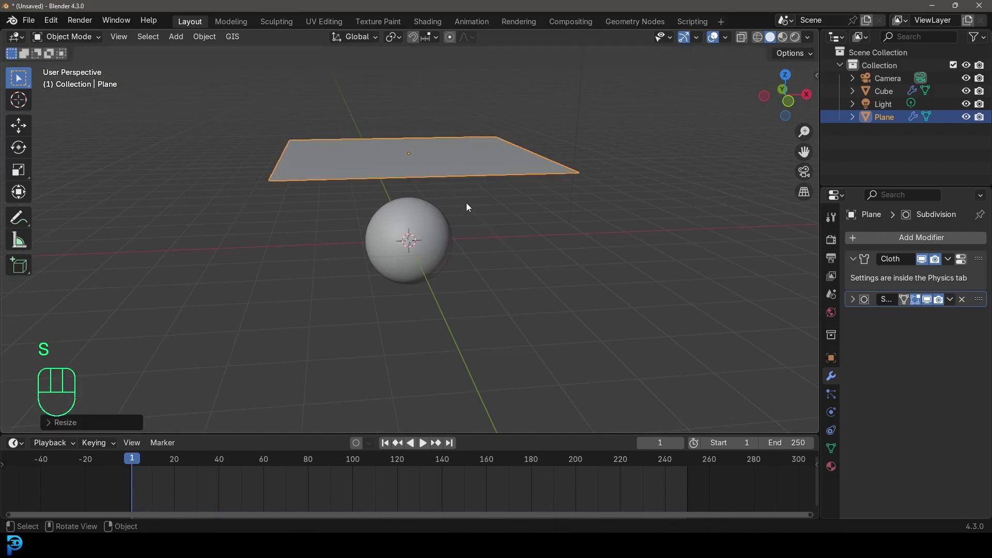
{"action": "key", "text": "ctrl+a"}
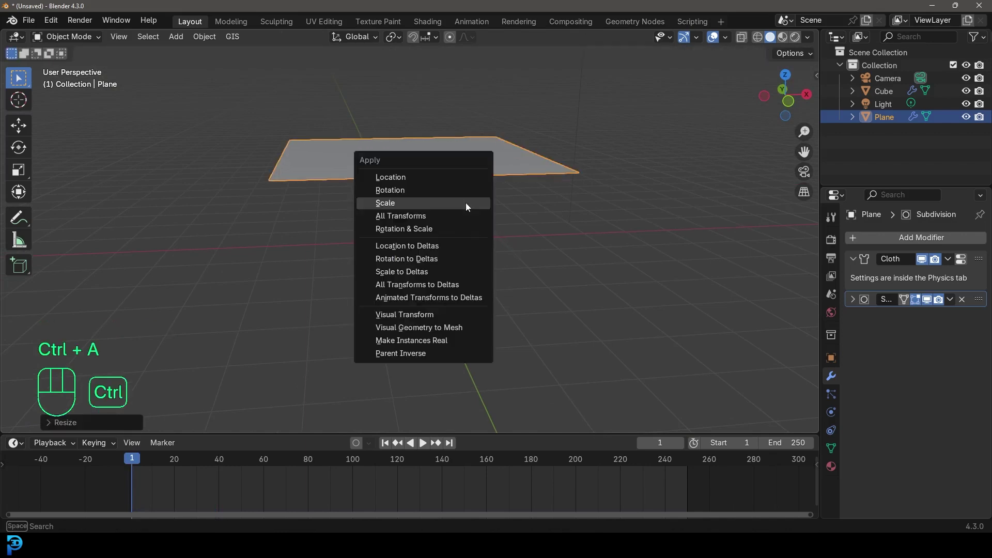
{"action": "left_click", "coordinate": [433, 207]}
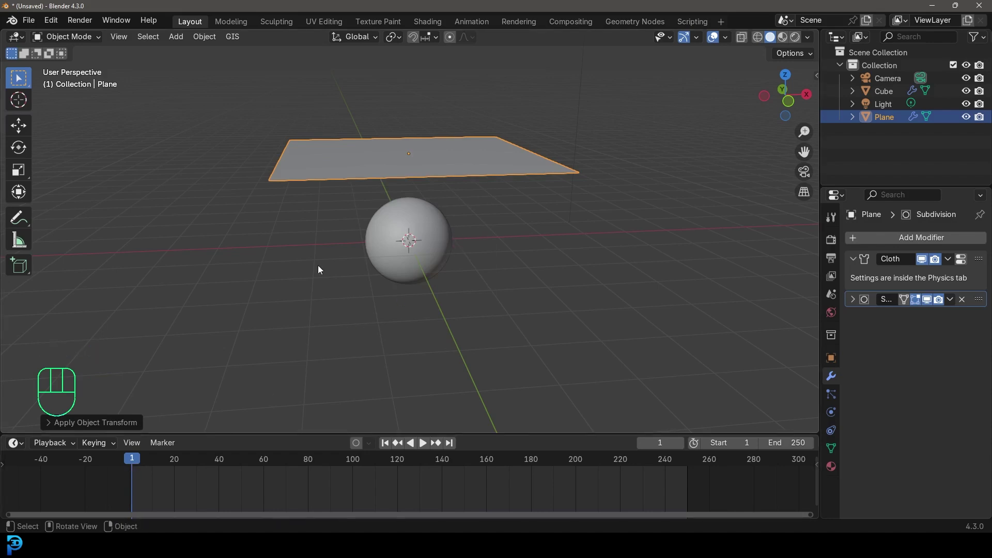
{"action": "key", "text": "space"}
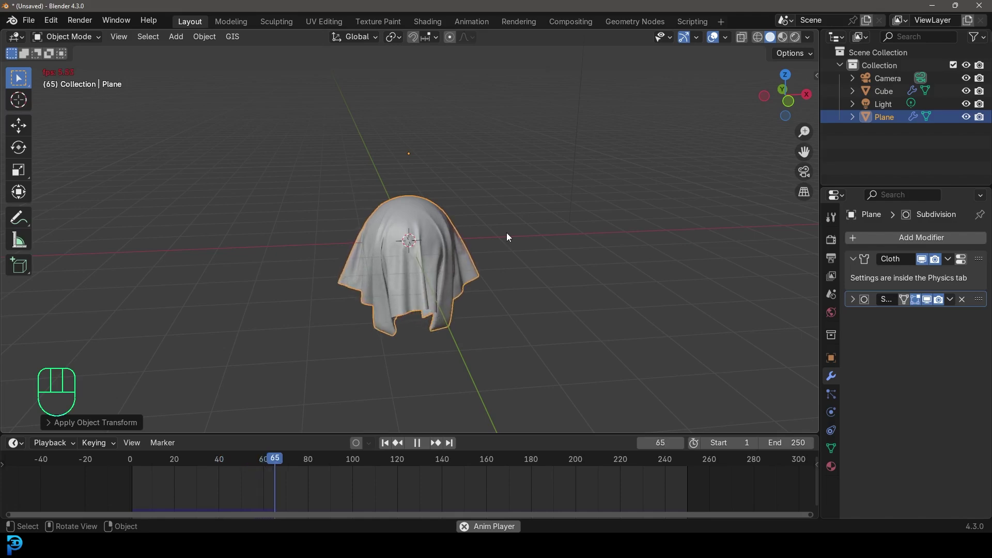
{"action": "key", "text": "space"}
Orbit closer to the draped cloth and scroll through the plane's Cloth physics settings.
{"action": "scroll", "coordinate": [446, 229], "scroll_direction": "up", "scroll_amount": 2}
{"action": "mouse_move", "coordinate": [446, 229]}
{"action": "middle_mouse_down"}
{"action": "mouse_move", "coordinate": [426, 247]}
{"action": "mouse_move", "coordinate": [442, 234]}
{"action": "middle_mouse_up"}
{"action": "left_click", "coordinate": [831, 411]}
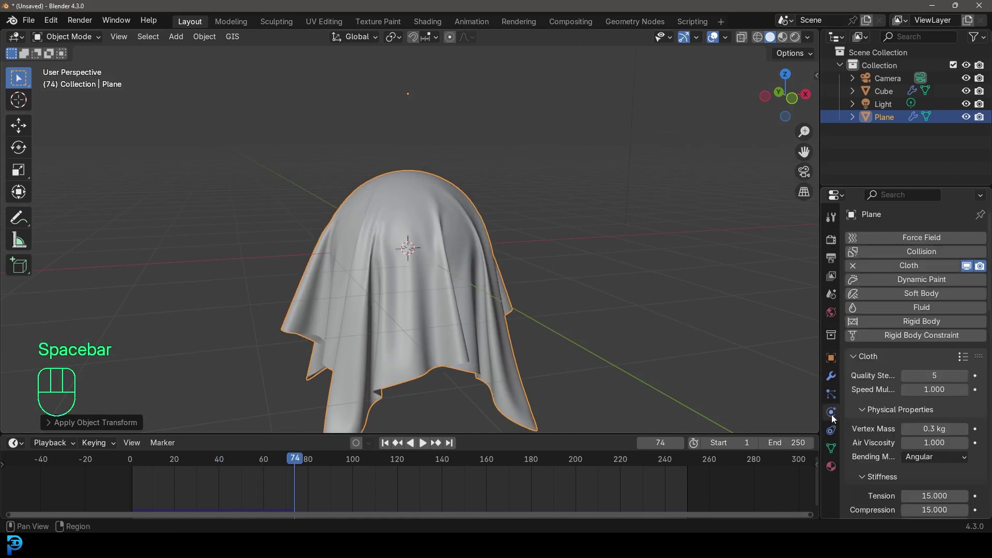
{"action": "scroll", "coordinate": [863, 401], "scroll_direction": "down", "scroll_amount": 3}
{"action": "scroll", "coordinate": [878, 377], "scroll_direction": "down", "scroll_amount": 2}
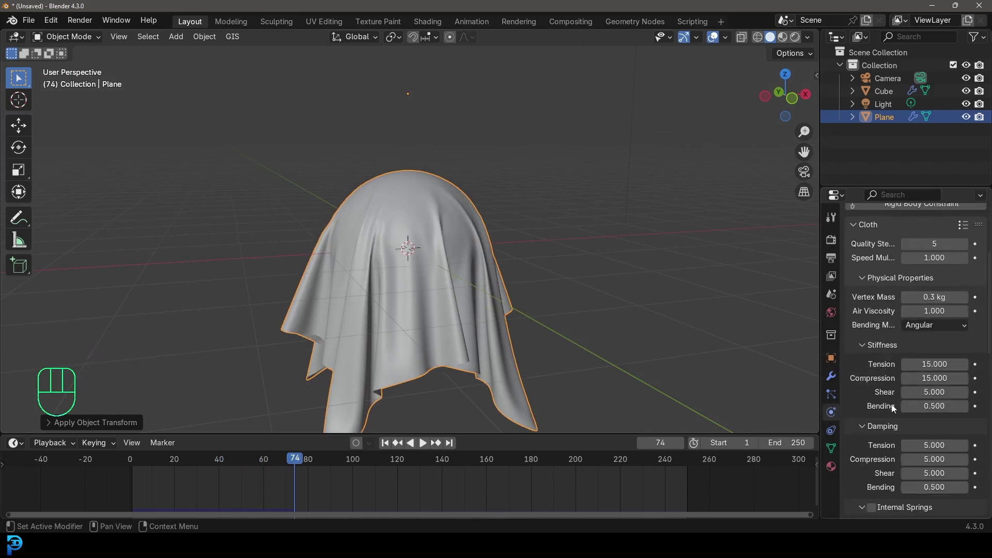
{"action": "scroll", "coordinate": [907, 397], "scroll_direction": "down", "scroll_amount": 1}
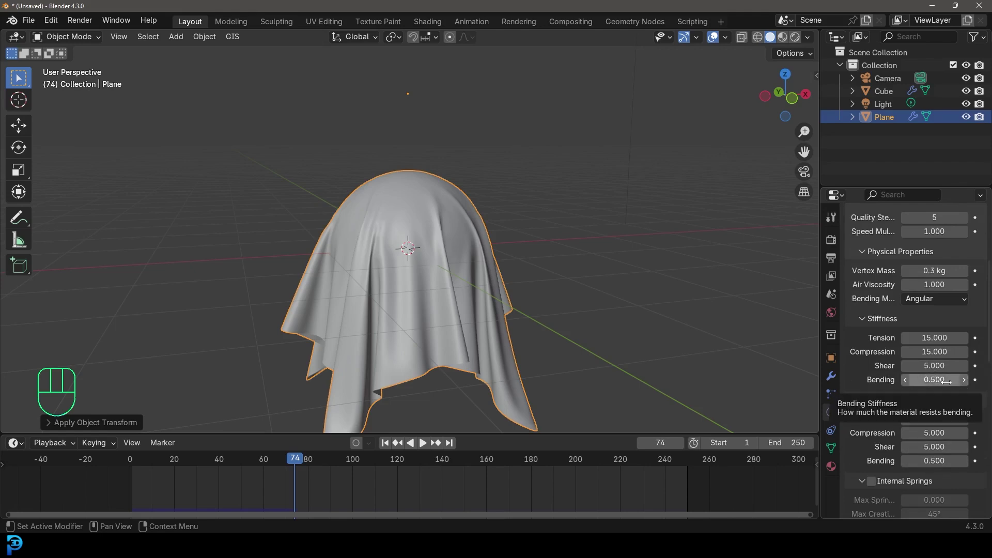
{"action": "scroll", "coordinate": [903, 396], "scroll_direction": "down", "scroll_amount": 5}
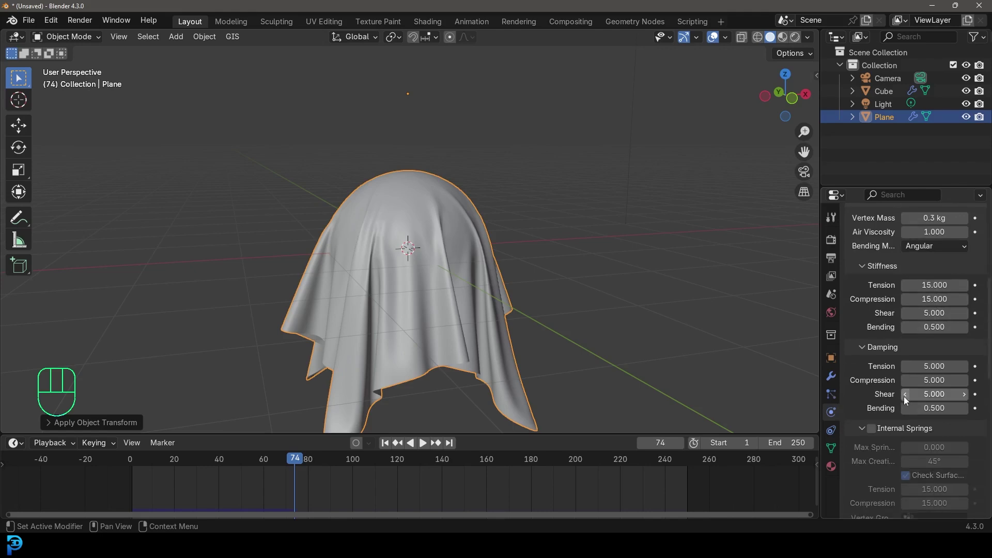
{"action": "scroll", "coordinate": [891, 426], "scroll_direction": "down", "scroll_amount": 7}
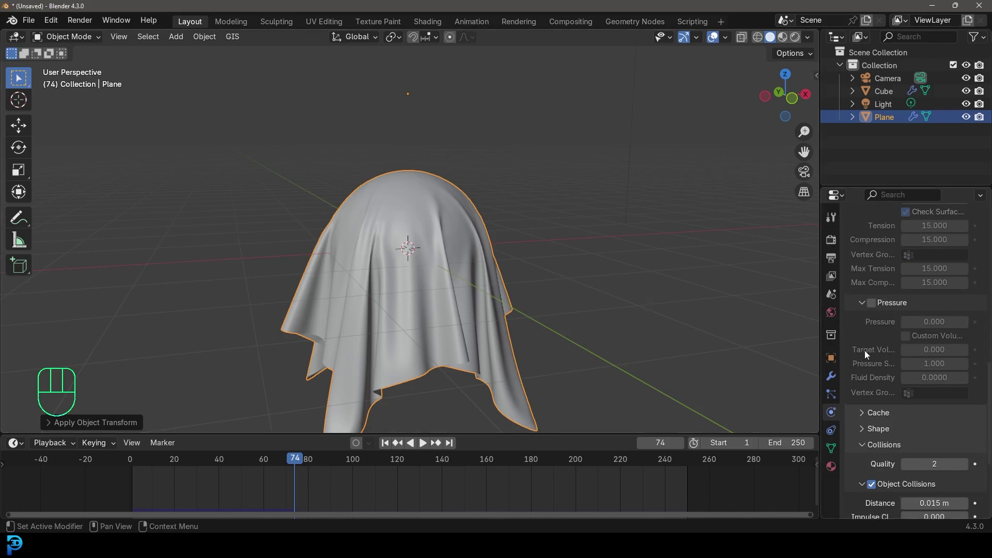
{"action": "scroll", "coordinate": [867, 359], "scroll_direction": "down", "scroll_amount": 3}
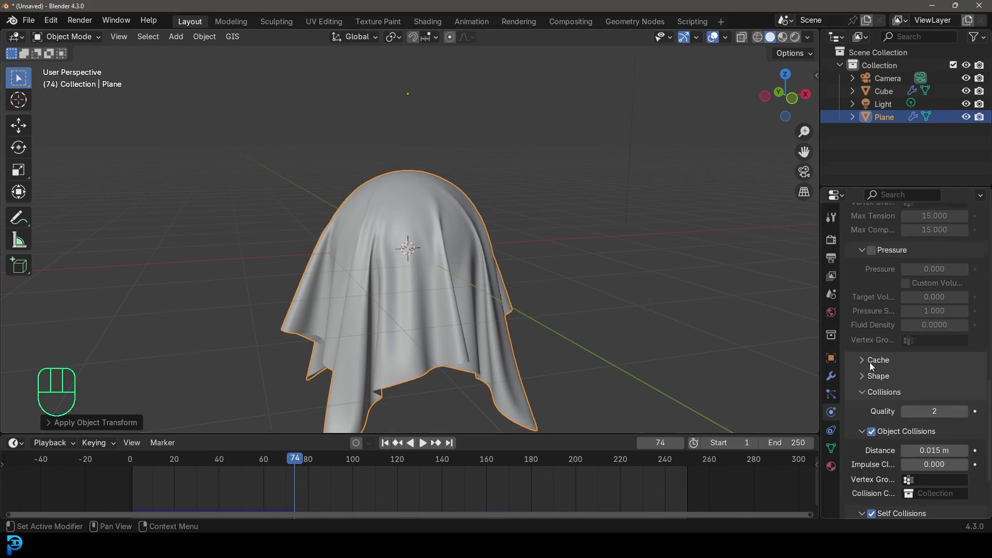
Expand the cloth Cache panel and set its End frame to 150.
{"action": "left_click", "coordinate": [876, 362]}
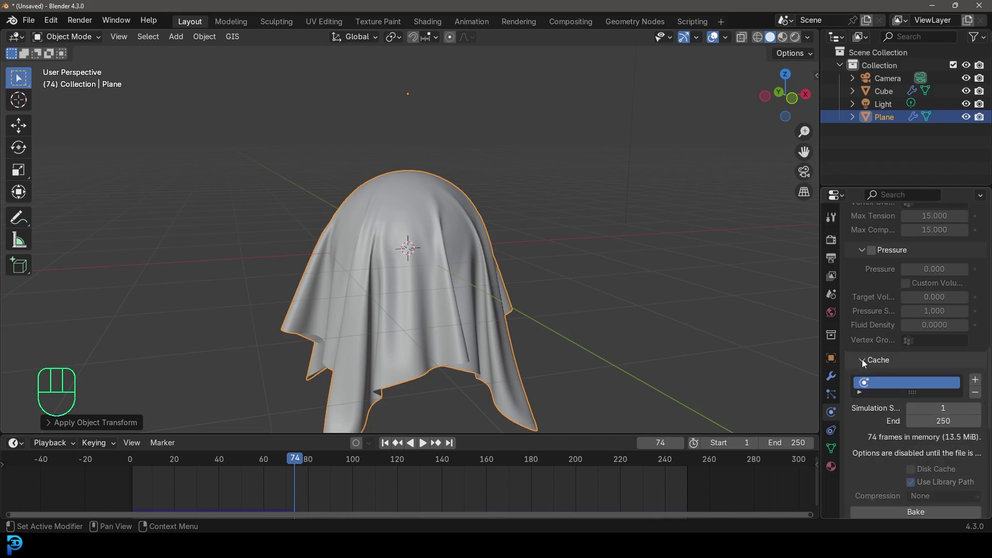
{"action": "scroll", "coordinate": [861, 358], "scroll_direction": "down", "scroll_amount": 1}
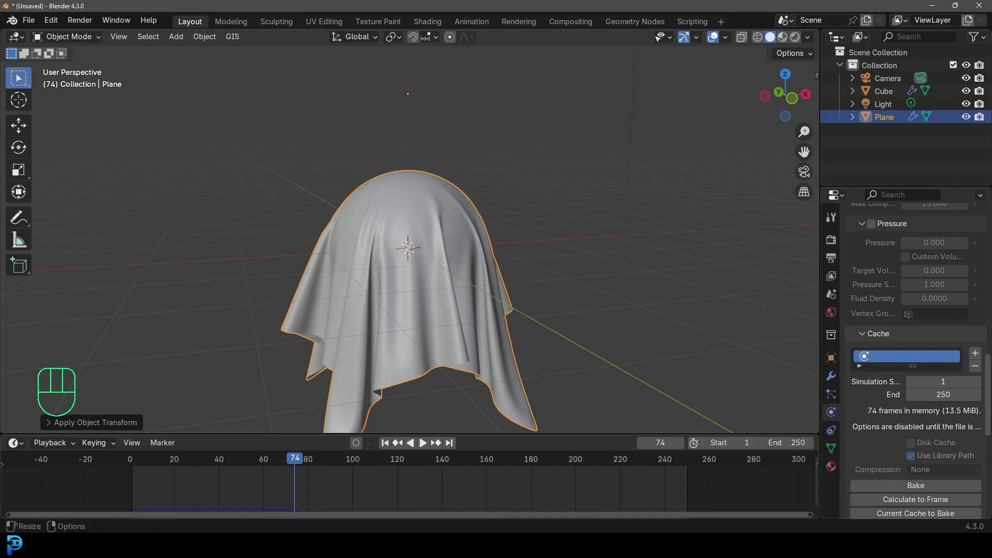
{"action": "left_click", "coordinate": [947, 395]}
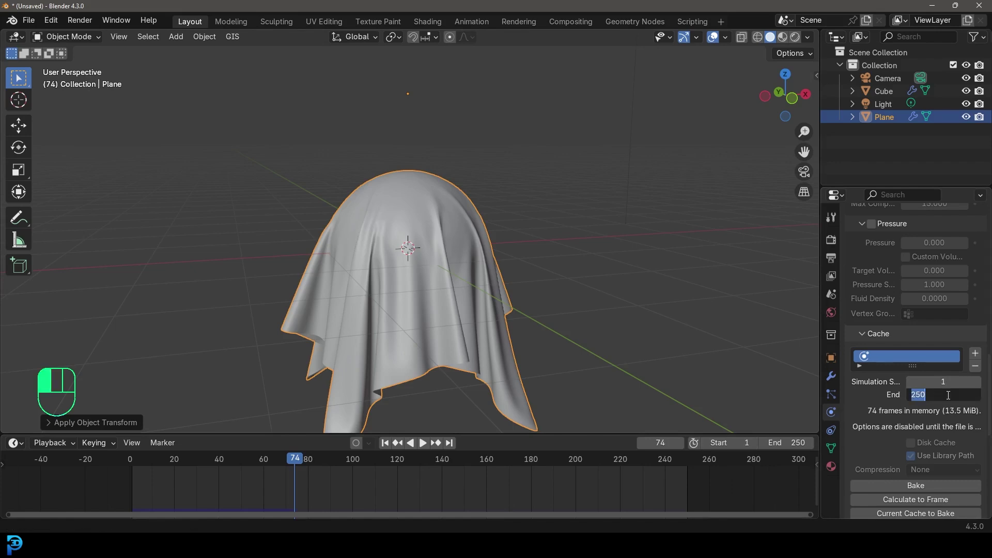
{"action": "type", "text": "150"}
{"action": "key", "text": "Return"}
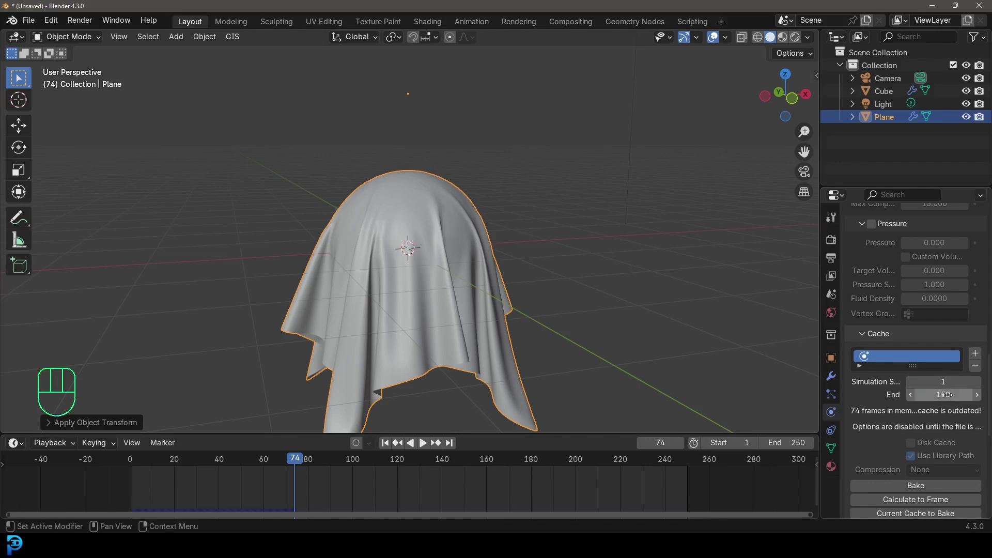
Set the scene's End frame to 150 and bake the cloth simulation.
{"action": "left_click", "coordinate": [775, 442]}
{"action": "type", "text": "150"}
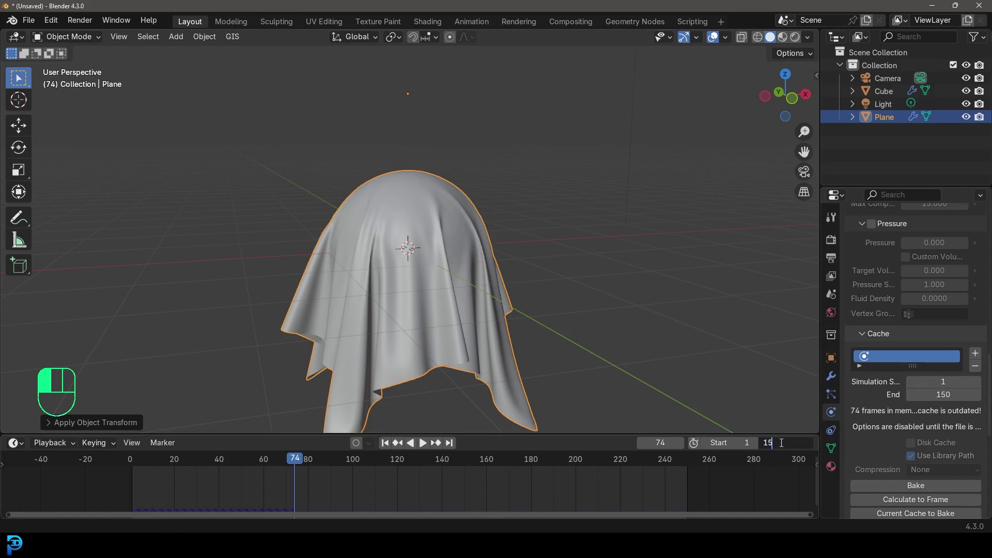
{"action": "key", "text": "Return"}
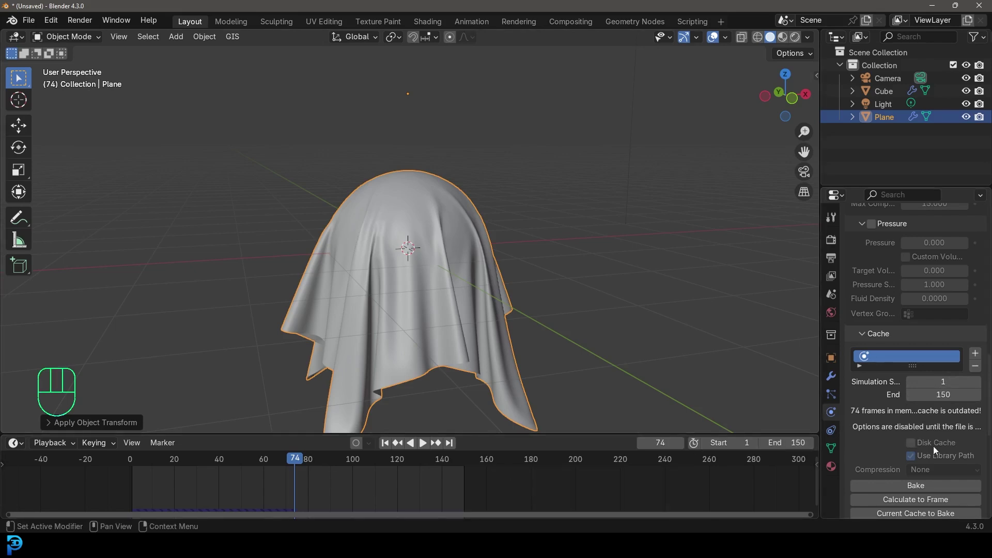
{"action": "scroll", "coordinate": [925, 441], "scroll_direction": "down", "scroll_amount": 3}
{"action": "left_click", "coordinate": [916, 434]}
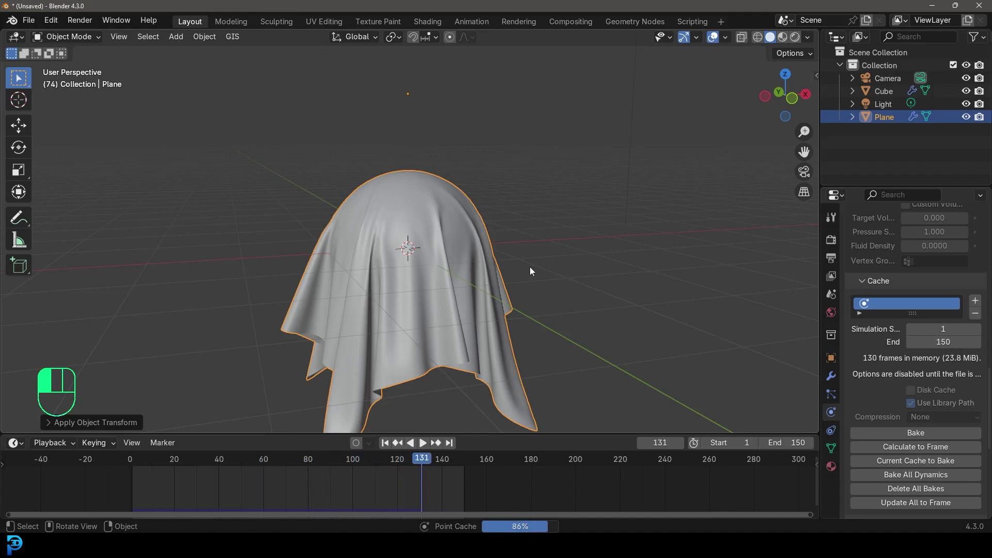
Replay the baked cloth from frame 1, stop at frame 97, and switch to camera view.
{"action": "middle_click_drag", "start_coordinate": [528, 267], "coordinate": [405, 289]}
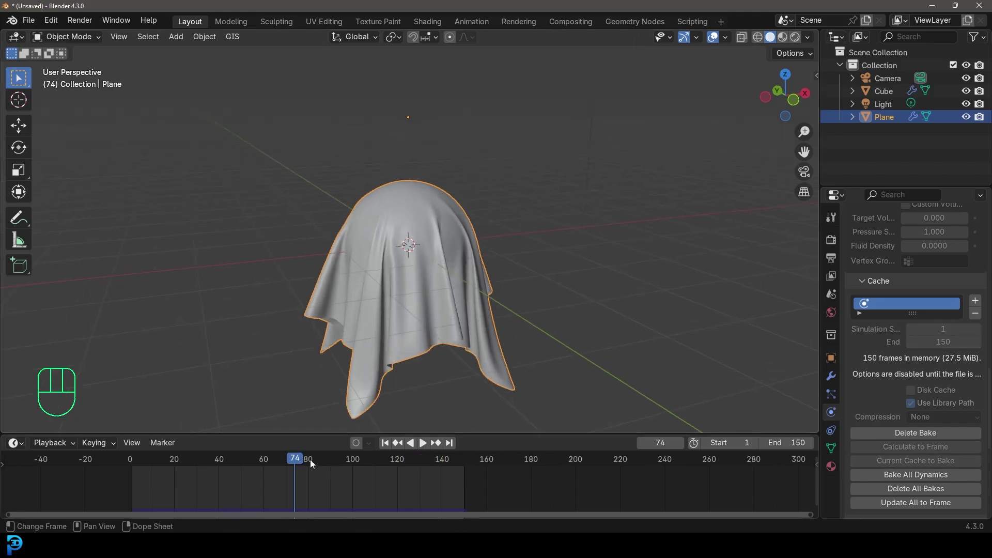
{"action": "left_click_drag", "start_coordinate": [310, 460], "coordinate": [133, 465]}
{"action": "key", "text": "space"}
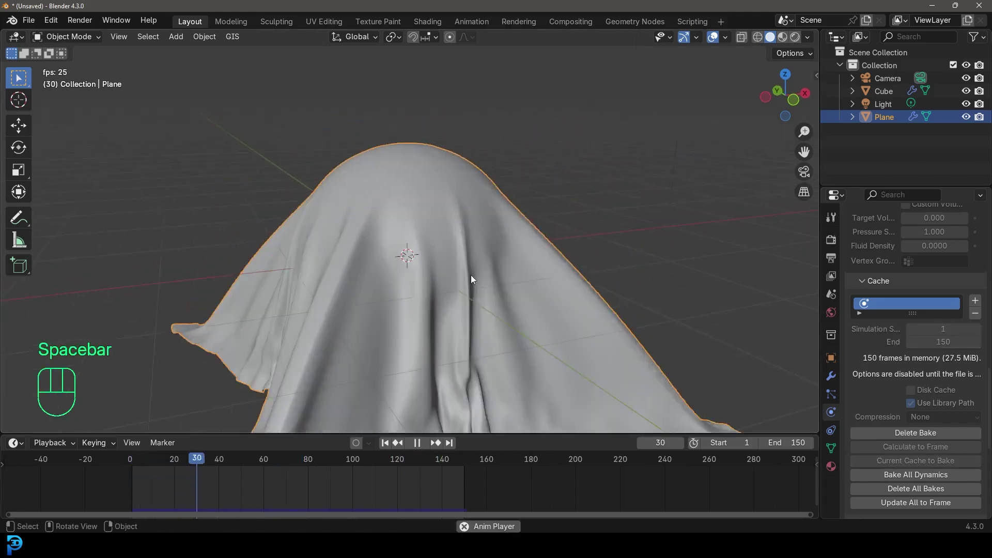
{"action": "key", "text": "Tab"}
{"action": "key", "text": "Tab"}
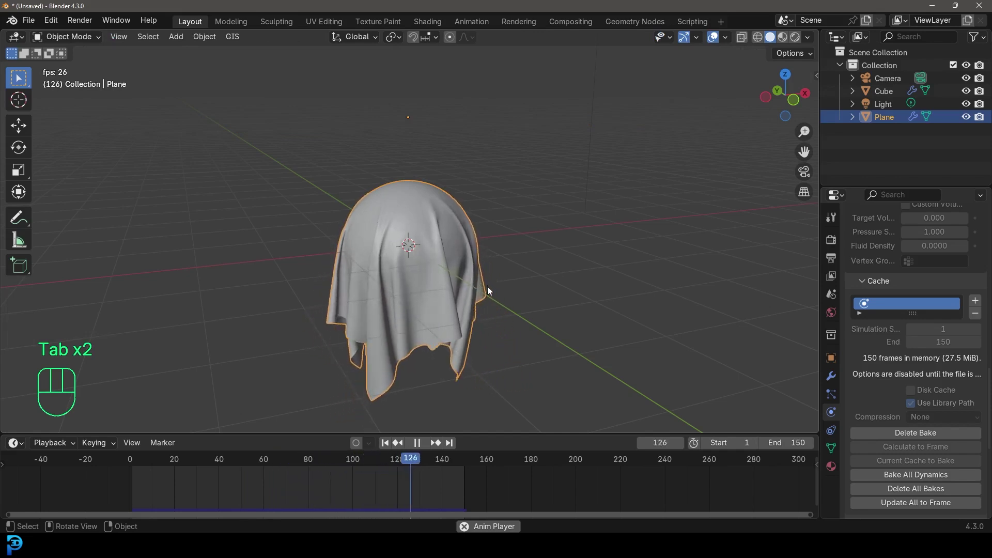
{"action": "key", "text": "space"}
{"action": "key", "text": "space"}
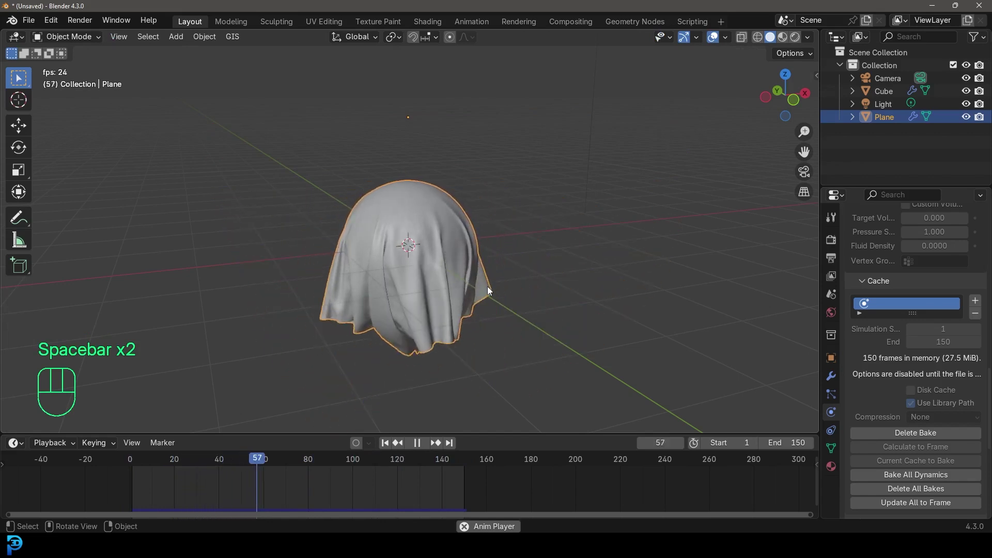
{"action": "key", "text": "space"}
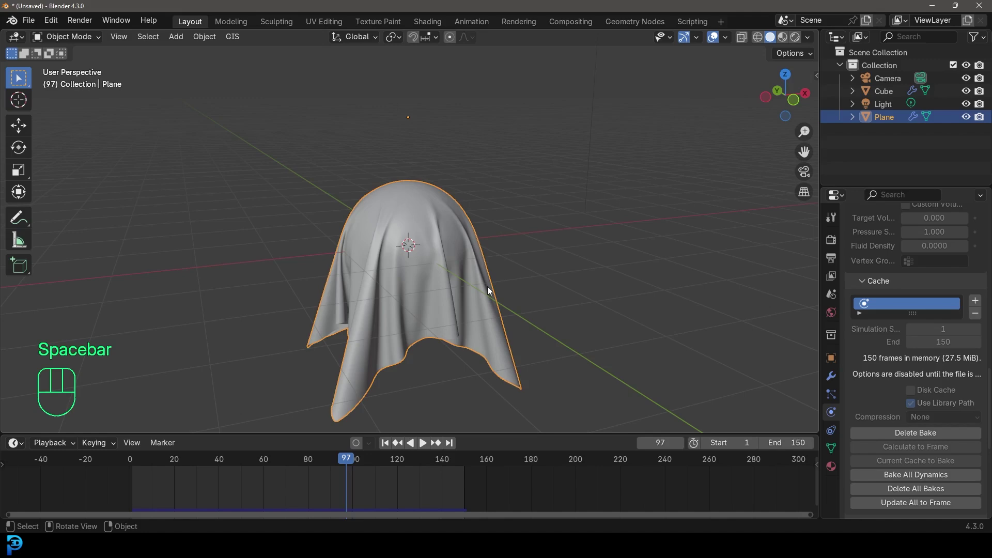
{"action": "key", "text": "KP_0"}
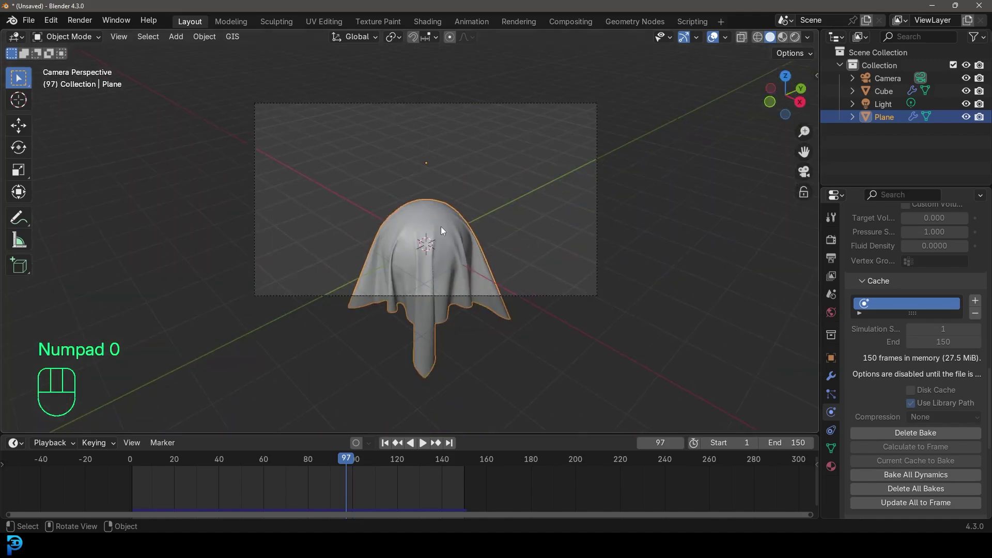
Select the camera and move it freely to a new position.
{"action": "scroll", "coordinate": [454, 204], "scroll_direction": "up", "scroll_amount": 1}
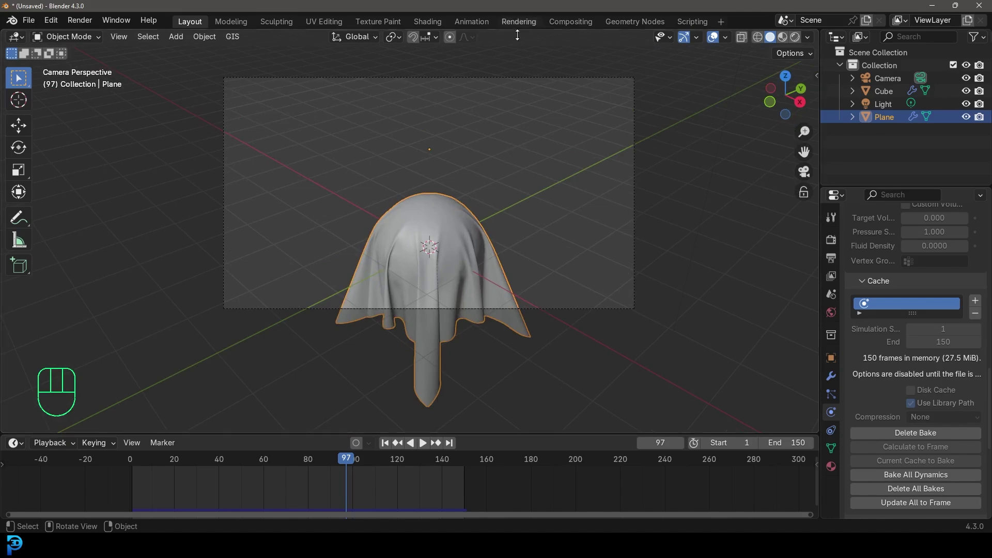
{"action": "left_click", "coordinate": [509, 77]}
{"action": "key", "text": "g"}
{"action": "key", "text": "g"}
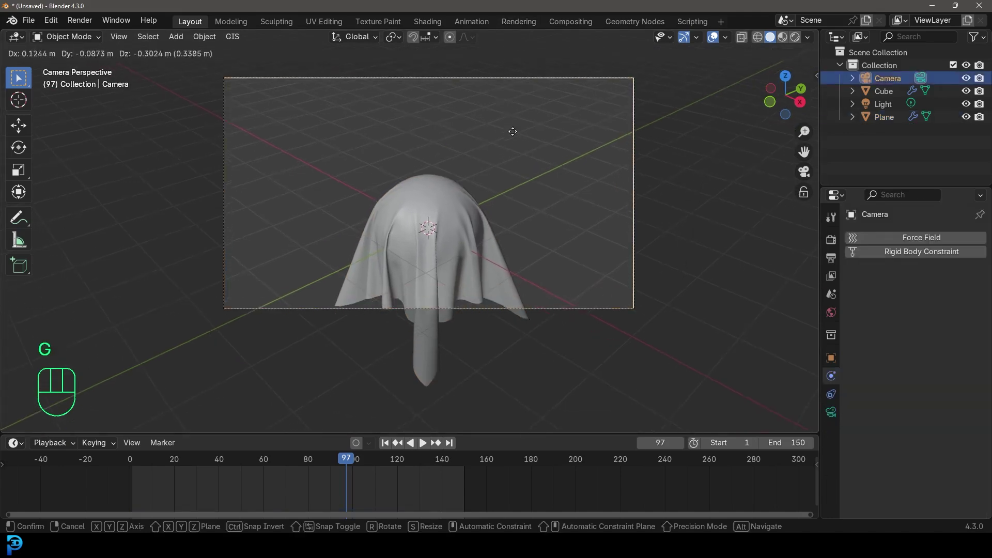
{"action": "key", "text": "g"}
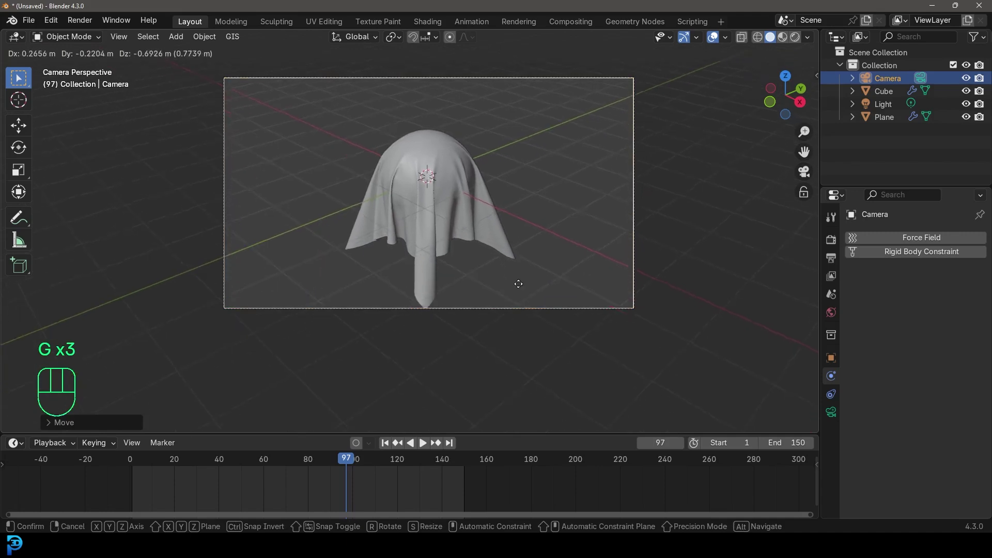
{"action": "left_click", "coordinate": [516, 274]}
Set the pivot to the 3D cursor, then rotate and reposition the camera to frame the cloth.
{"action": "left_click", "coordinate": [391, 37]}
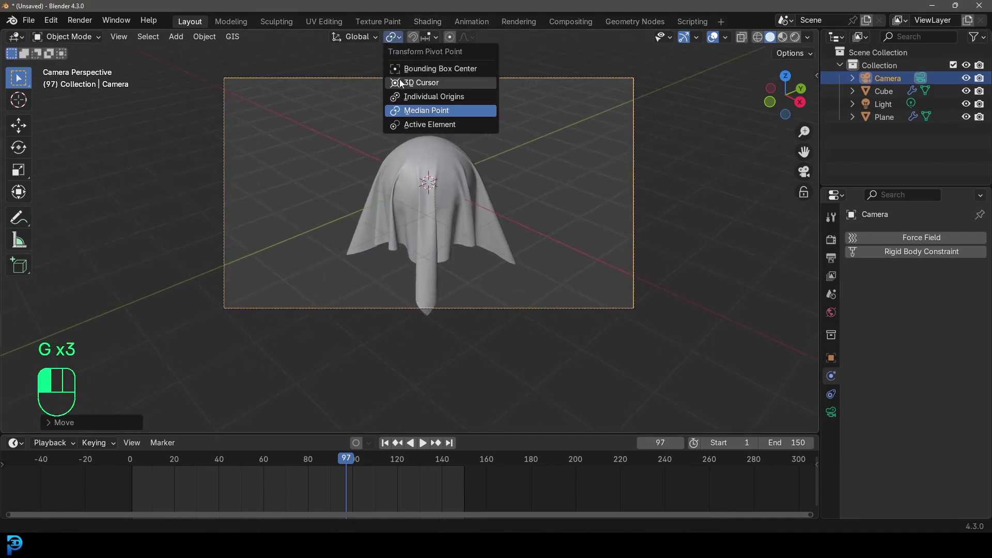
{"action": "left_click", "coordinate": [399, 81]}
{"action": "key", "text": "r"}
{"action": "key", "text": "r"}
{"action": "key", "text": "r"}
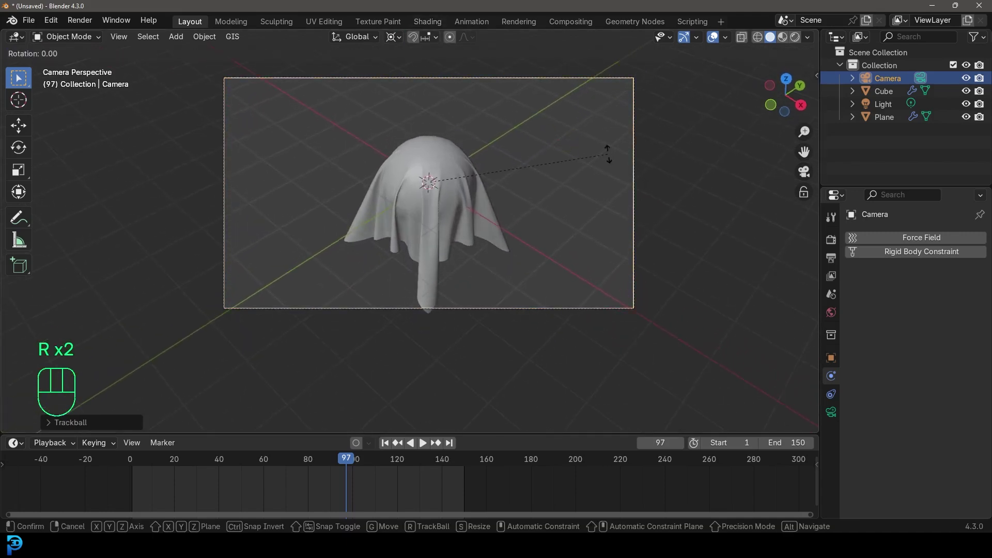
{"action": "key", "text": "z"}
{"action": "left_click", "coordinate": [599, 194]}
{"action": "key", "text": "g"}
{"action": "left_click", "coordinate": [599, 203]}
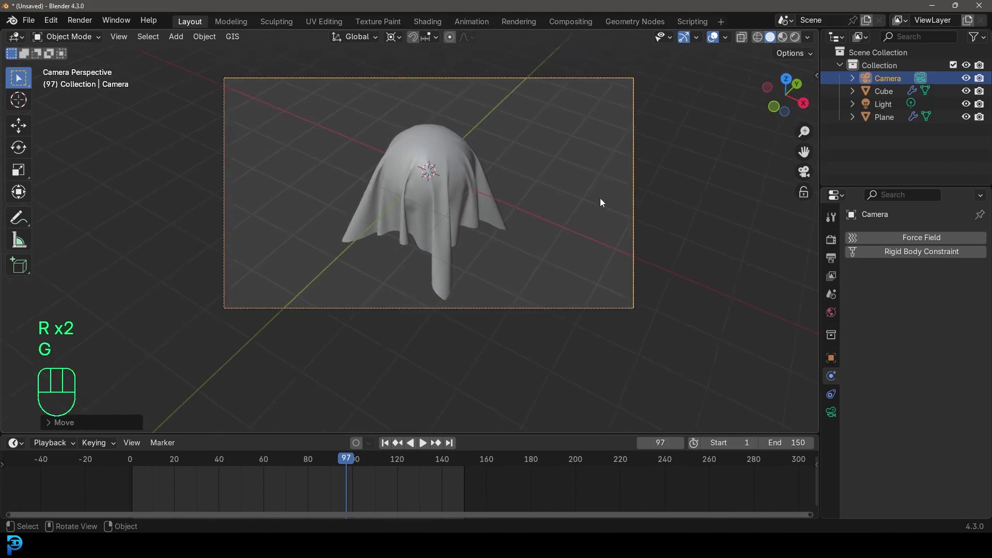
{"action": "key", "text": "r"}
{"action": "key", "text": "r"}
{"action": "key", "text": "r"}
{"action": "left_click", "coordinate": [676, 237]}
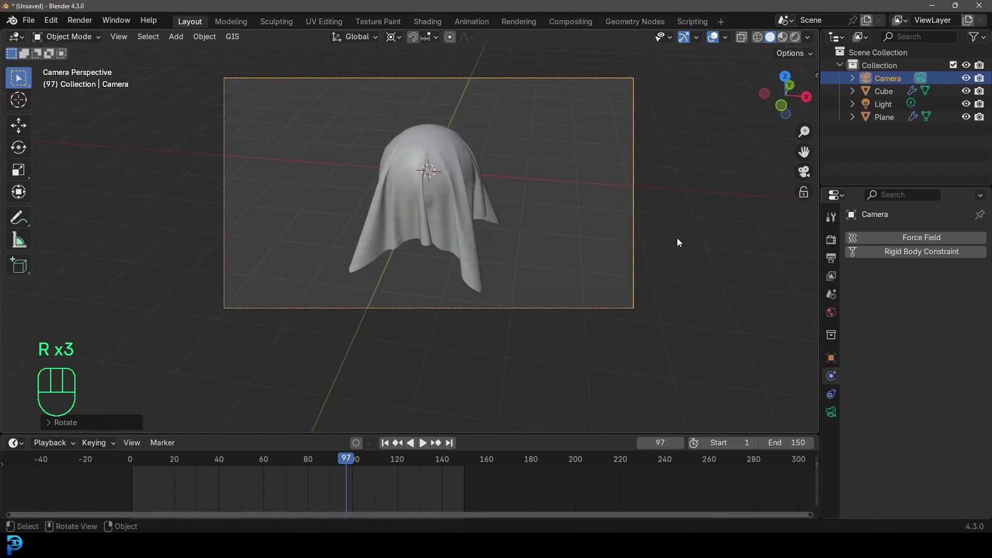
{"action": "scroll", "coordinate": [465, 216], "scroll_direction": "down", "scroll_amount": 2}
{"action": "key", "text": "shift+a"}
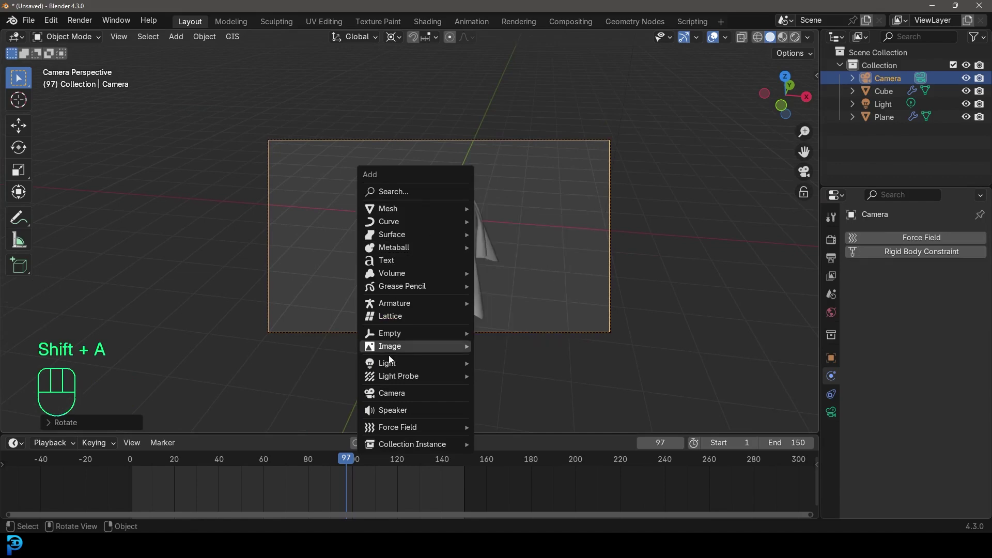
Add an area light and set the render engine to Cycles with 45 max render samples.
{"action": "mouse_move", "coordinate": [393, 363]}
{"action": "left_click", "coordinate": [513, 404]}
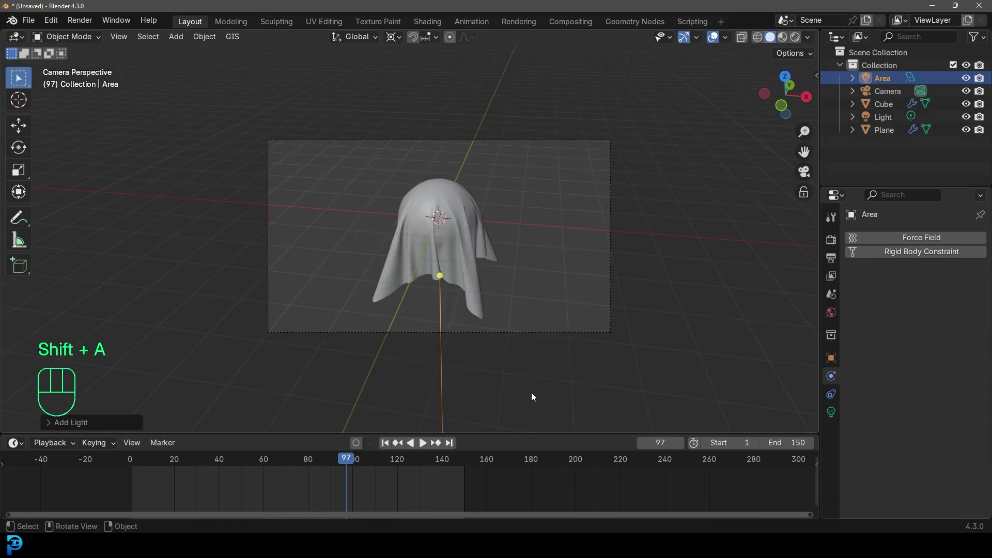
{"action": "left_click", "coordinate": [831, 240]}
{"action": "left_click", "coordinate": [938, 236]}
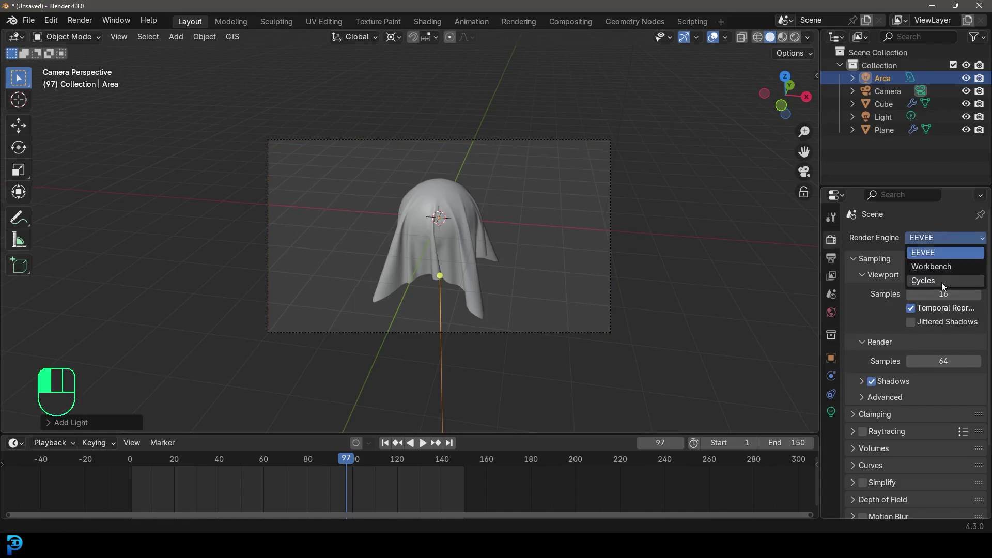
{"action": "left_click", "coordinate": [940, 277]}
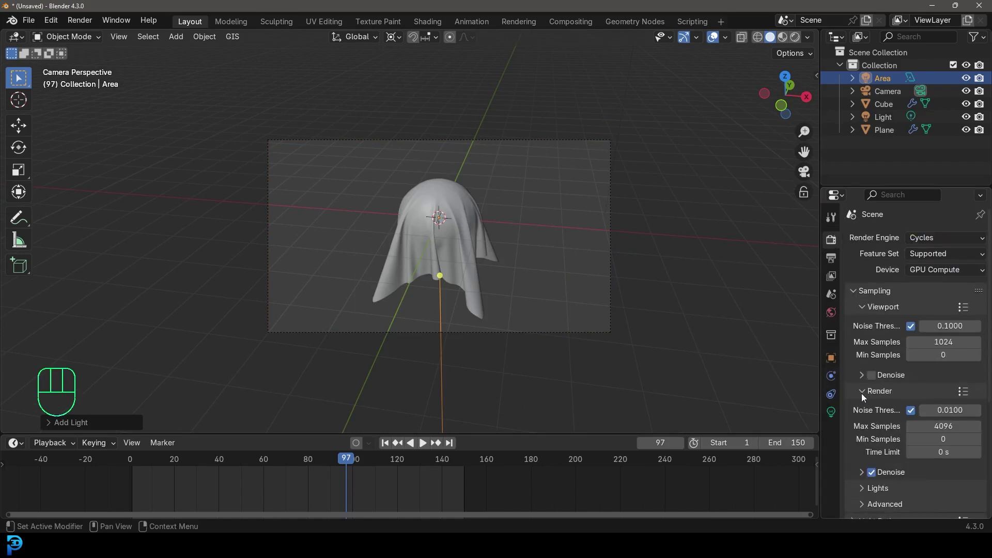
{"action": "left_click", "coordinate": [950, 421]}
{"action": "type", "text": "4"}
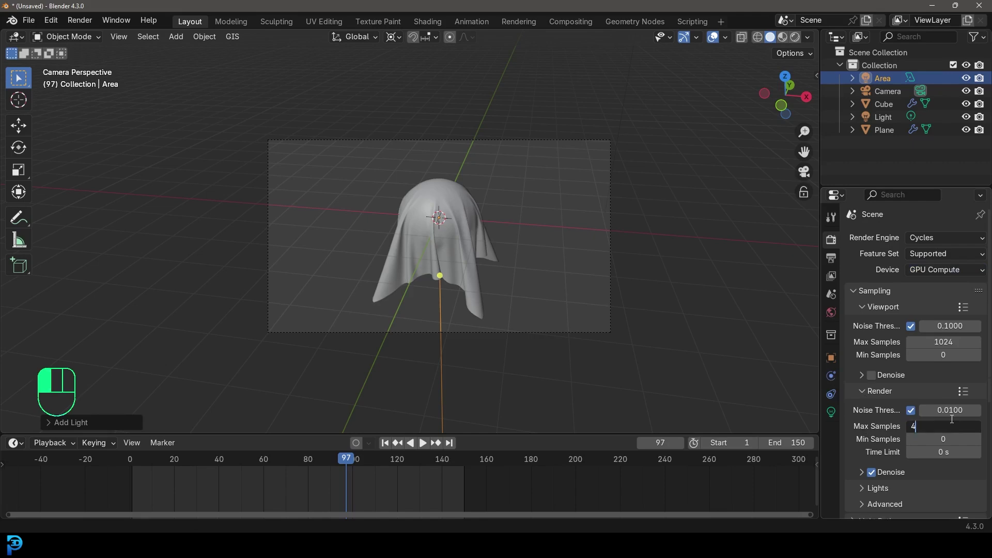
{"action": "type", "text": "5"}
{"action": "key", "text": "Return"}
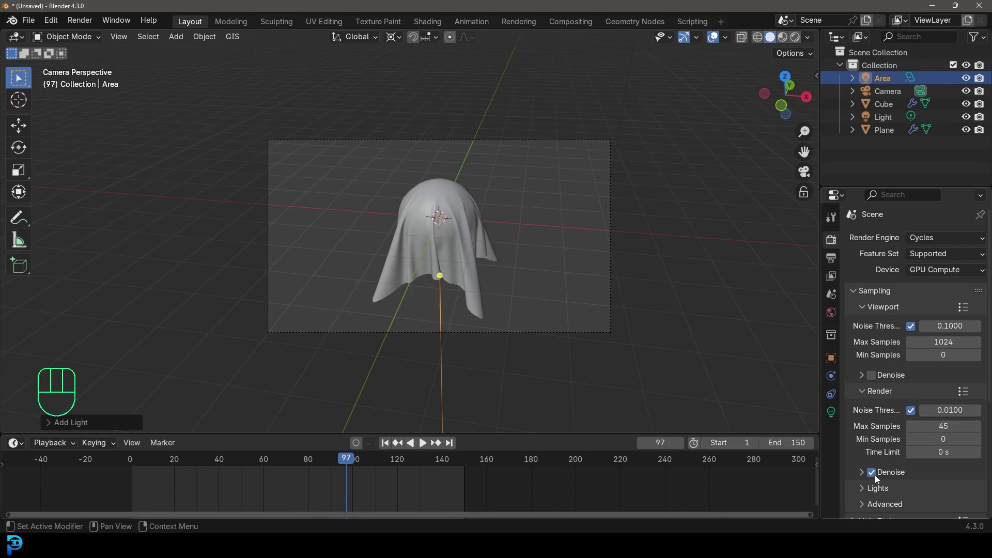
{"action": "scroll", "coordinate": [447, 229], "scroll_direction": "up", "scroll_amount": 2}
Raise the area light straight up along Z above the cloth.
{"action": "key", "text": "g"}
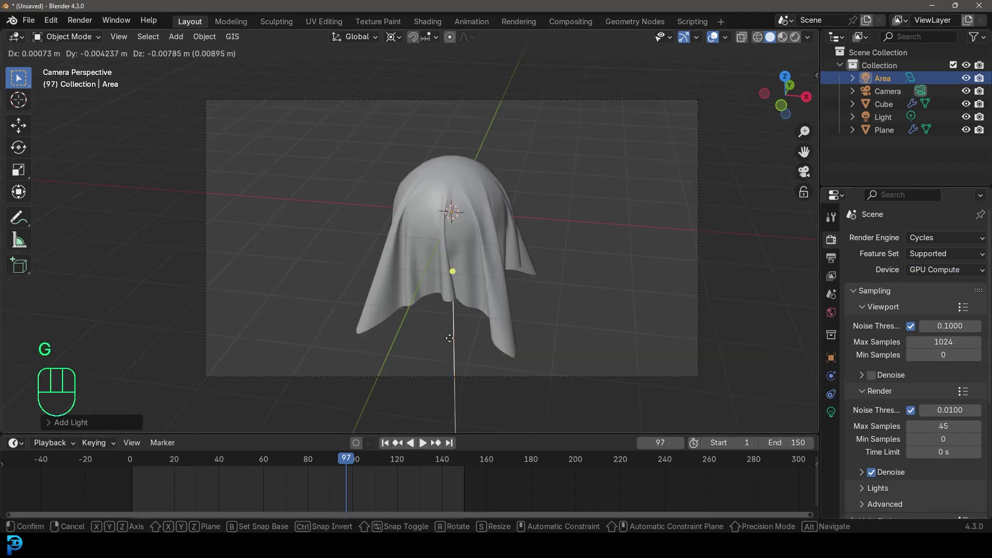
{"action": "key", "text": "z"}
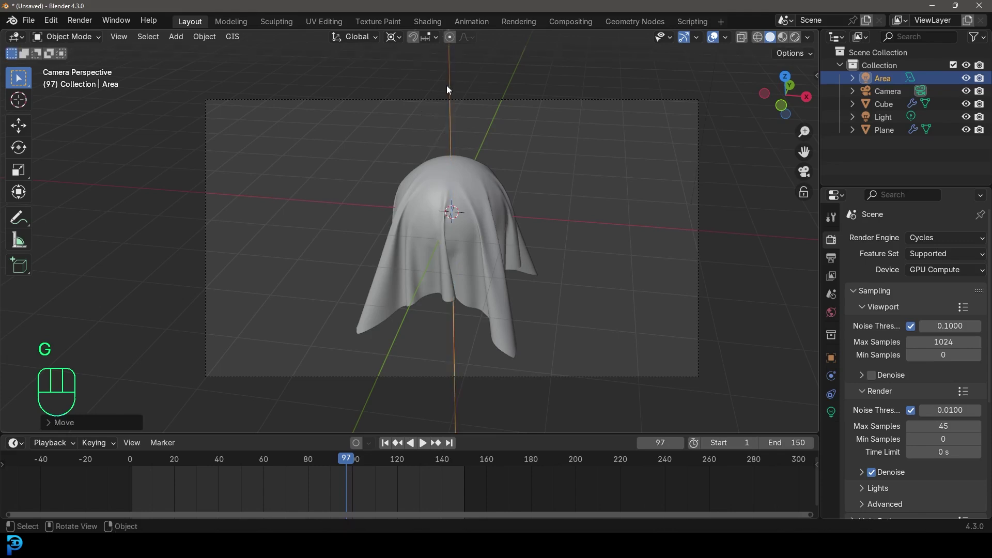
{"action": "left_click", "coordinate": [446, 85]}
{"action": "scroll", "coordinate": [447, 124], "scroll_direction": "down", "scroll_amount": 4}
{"action": "scroll", "coordinate": [448, 165], "scroll_direction": "up", "scroll_amount": 2}
{"action": "left_click", "coordinate": [393, 36]}
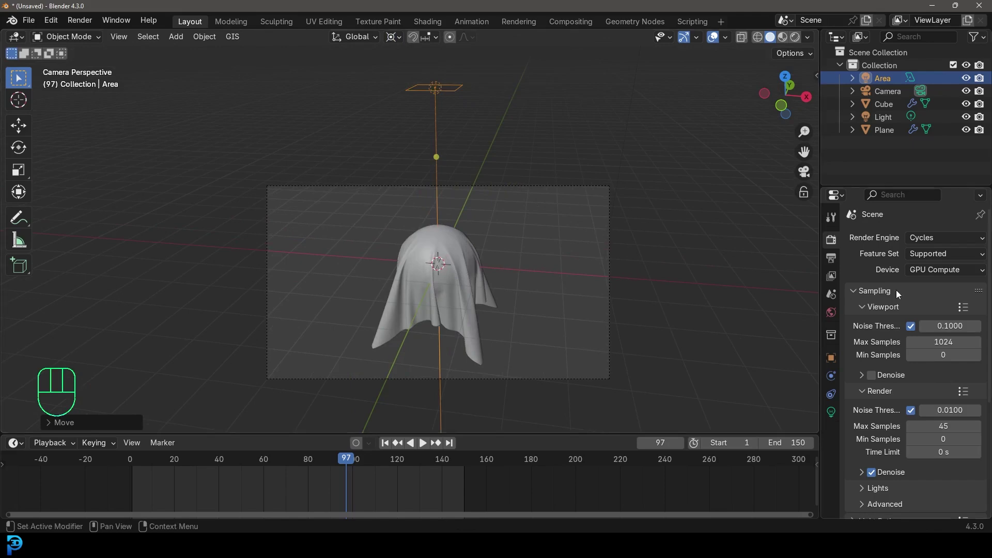
Set the area light's power to 140 W and its size to 2 m.
{"action": "left_click", "coordinate": [831, 415]}
{"action": "left_click", "coordinate": [936, 325]}
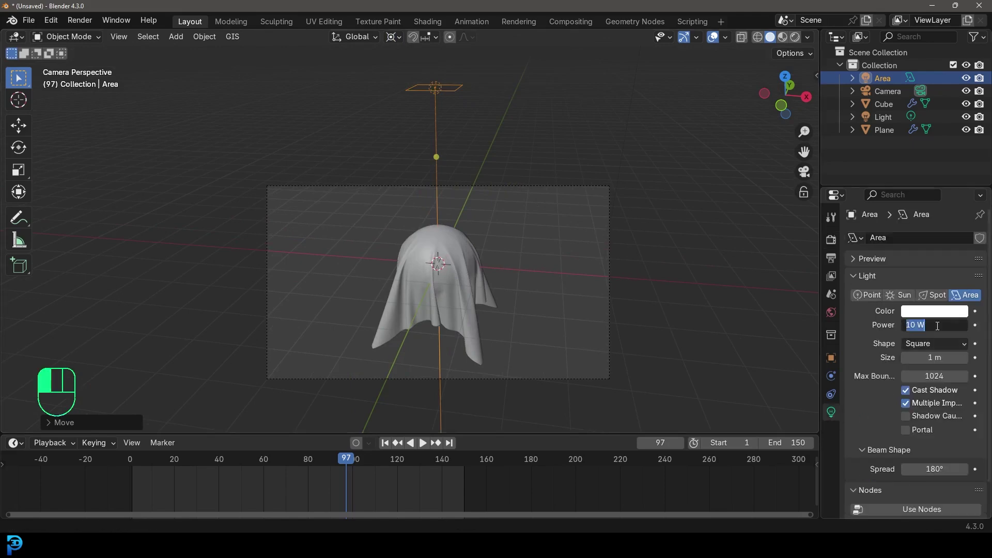
{"action": "key", "text": "Return"}
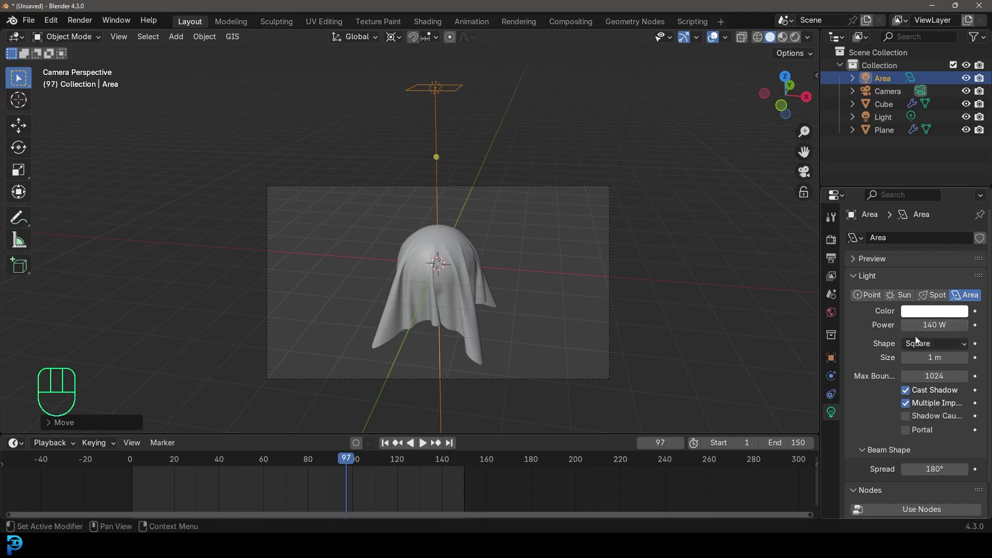
{"action": "left_click", "coordinate": [924, 357]}
{"action": "type", "text": "2"}
{"action": "key", "text": "Return"}
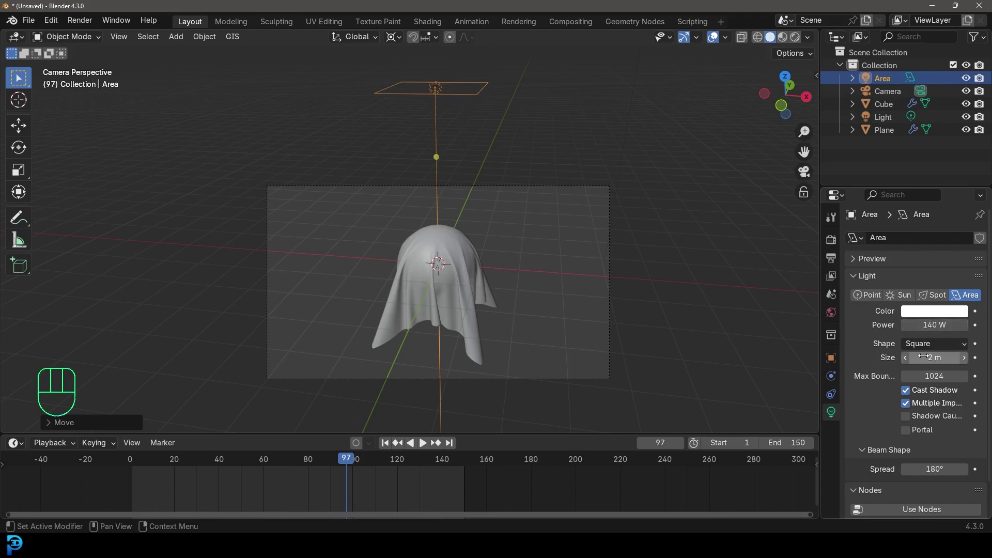
{"action": "key", "text": "z"}
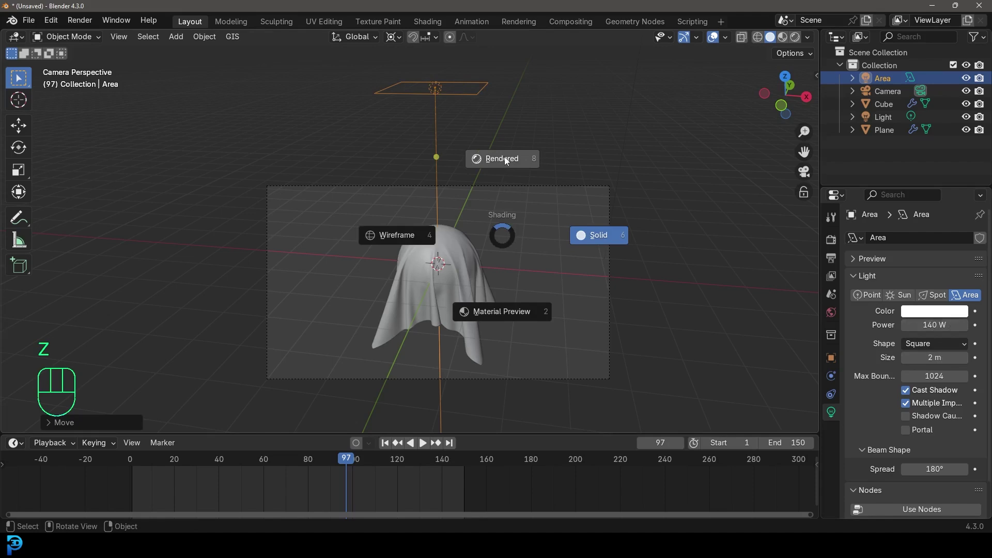
Switch the viewport to Rendered preview and tilt the area light toward the cloth.
{"action": "left_click", "coordinate": [508, 198]}
{"action": "scroll", "coordinate": [515, 205], "scroll_direction": "up", "scroll_amount": 3}
{"action": "mouse_move", "coordinate": [516, 206]}
{"action": "middle_mouse_down", "text": "shift"}
{"action": "mouse_move", "coordinate": [499, 203]}
{"action": "mouse_move", "coordinate": [449, 122]}
{"action": "middle_mouse_up", "text": "shift"}
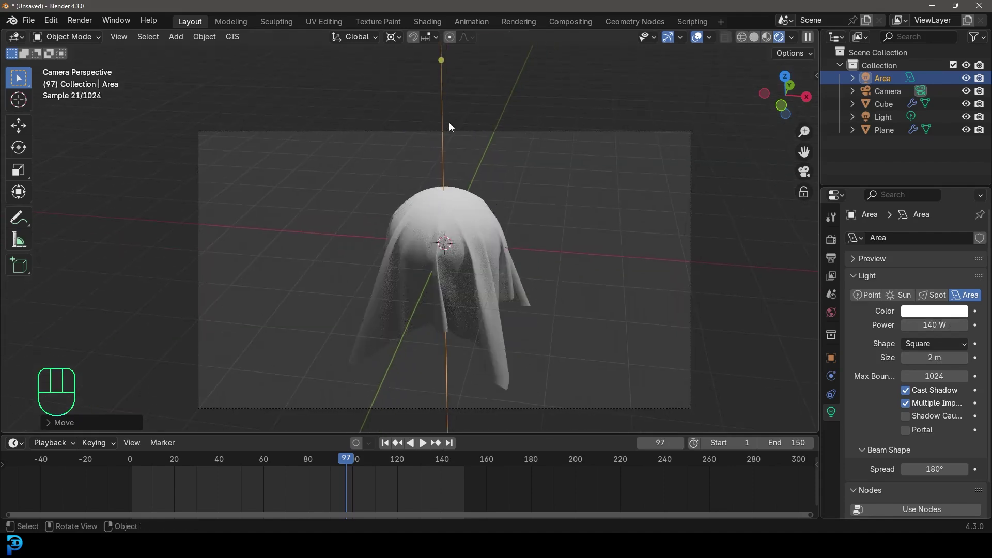
{"action": "key", "text": "r"}
{"action": "key", "text": "r"}
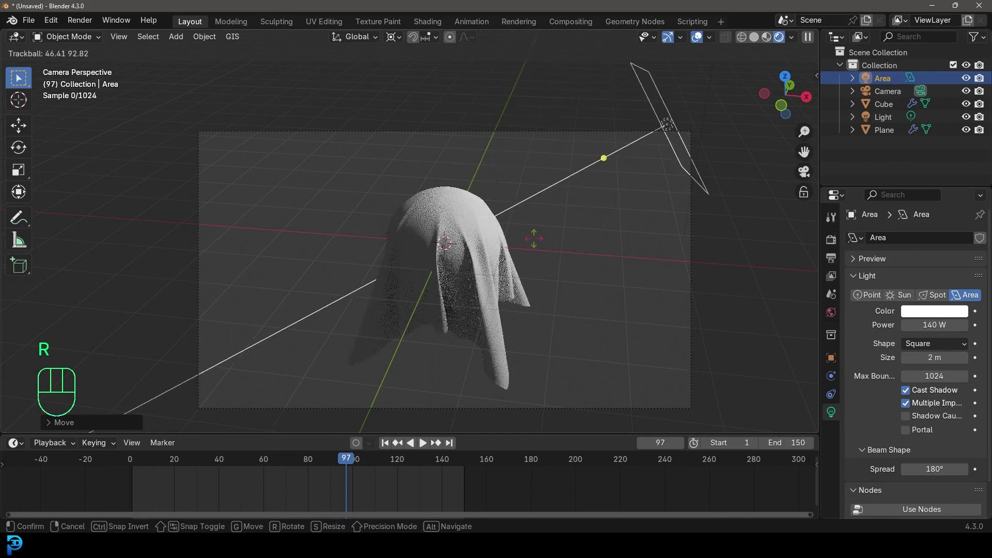
{"action": "left_click", "coordinate": [534, 238]}
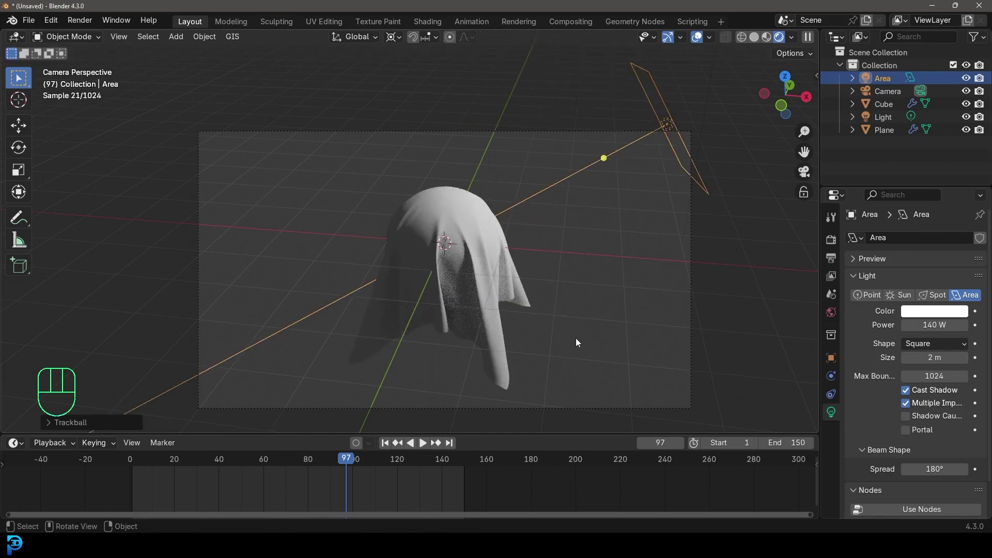
Duplicate the light twice as Area.001 and Area.002, rotating each around the cloth.
{"action": "key", "text": "shift+d"}
{"action": "key", "text": "r"}
{"action": "key", "text": "z"}
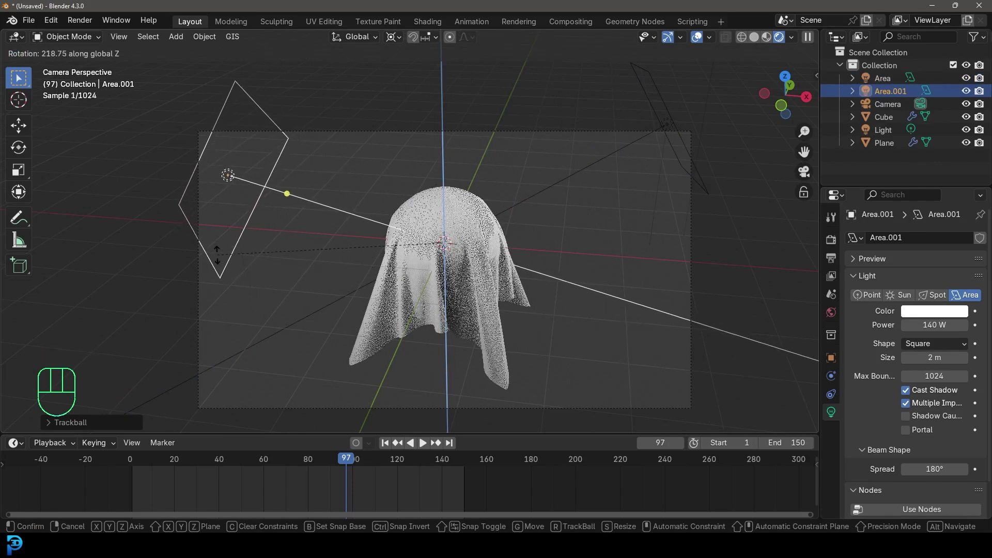
{"action": "left_click", "coordinate": [447, 281]}
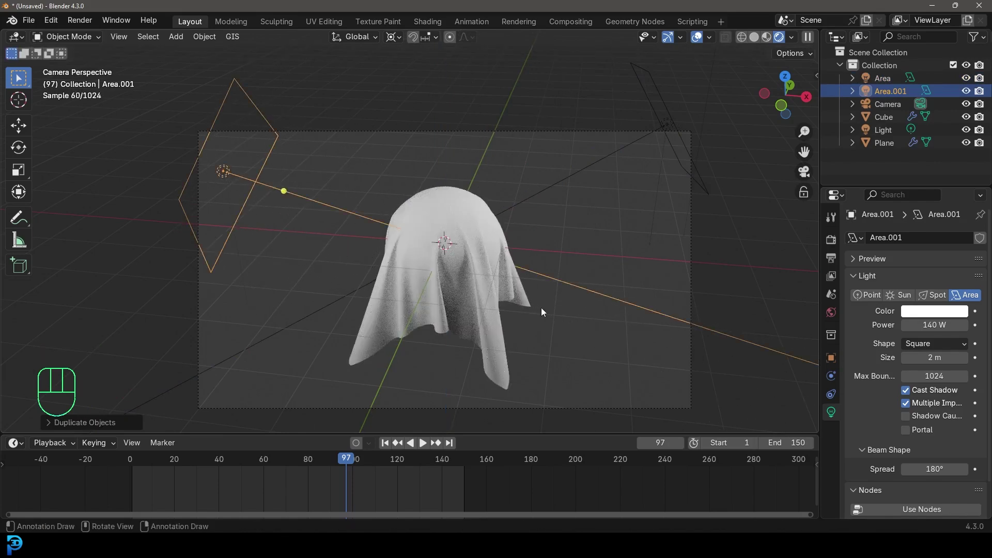
{"action": "key", "text": "shift+d"}
{"action": "key", "text": "r"}
{"action": "key", "text": "r"}
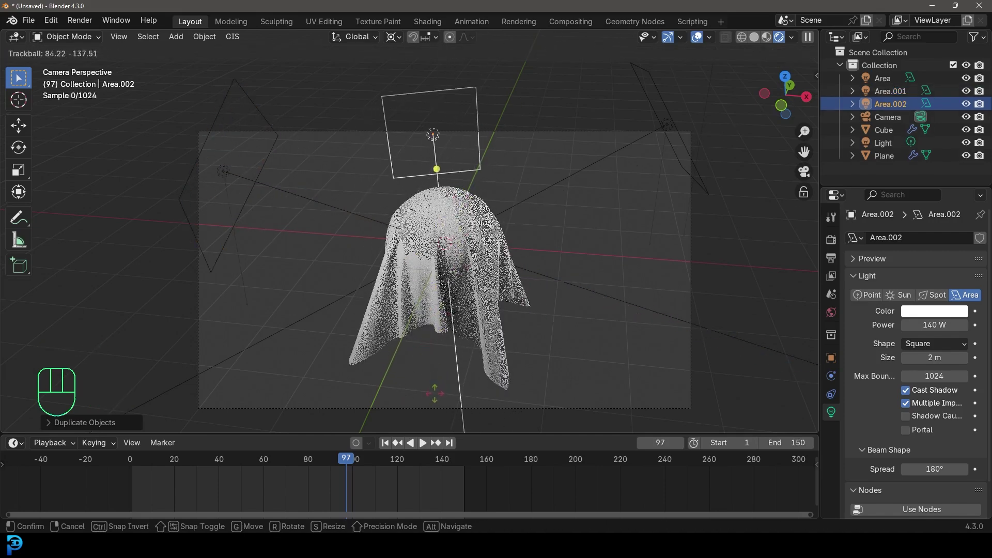
{"action": "left_click", "coordinate": [523, 222]}
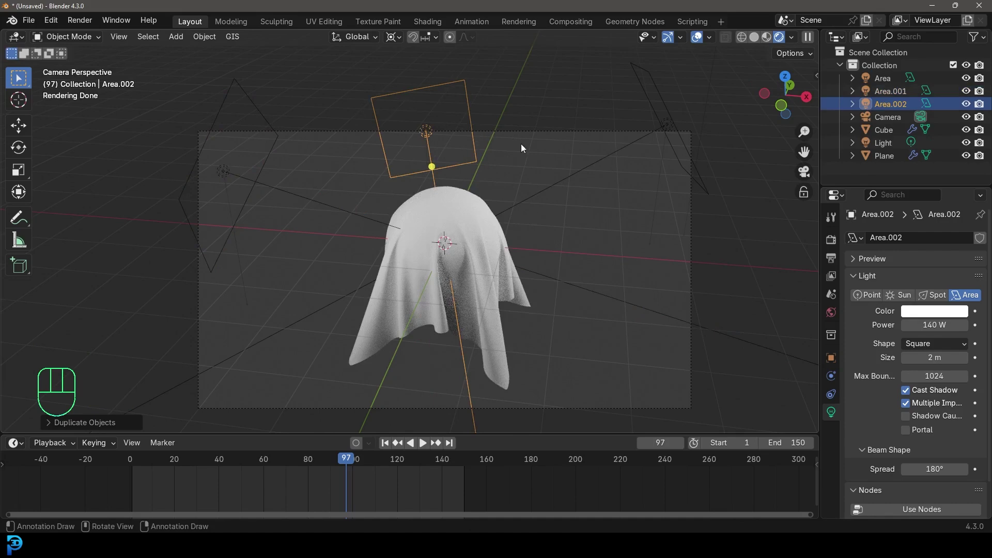
Add a Solidify modifier to the cloth plane to give the fabric thickness.
{"action": "left_click", "coordinate": [479, 199]}
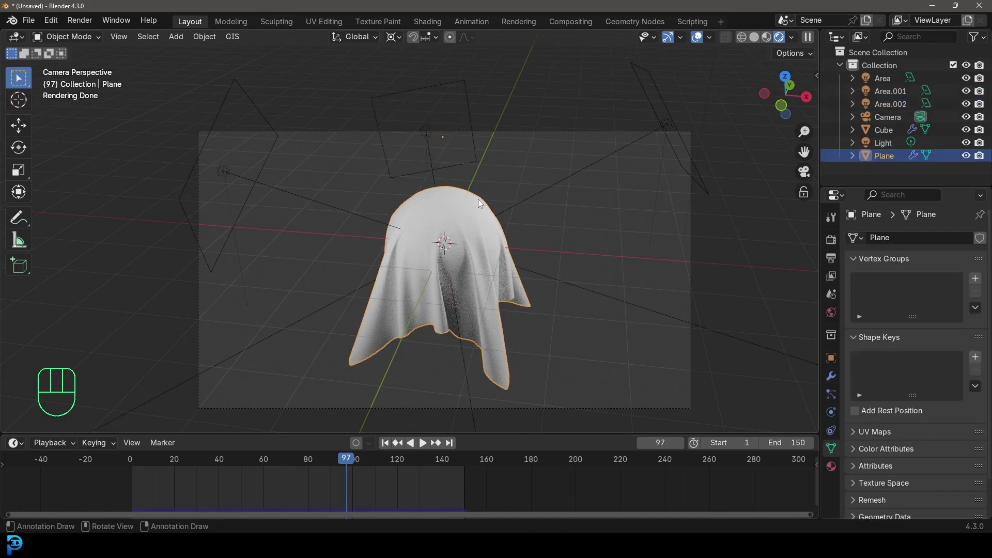
{"action": "left_click", "coordinate": [830, 377]}
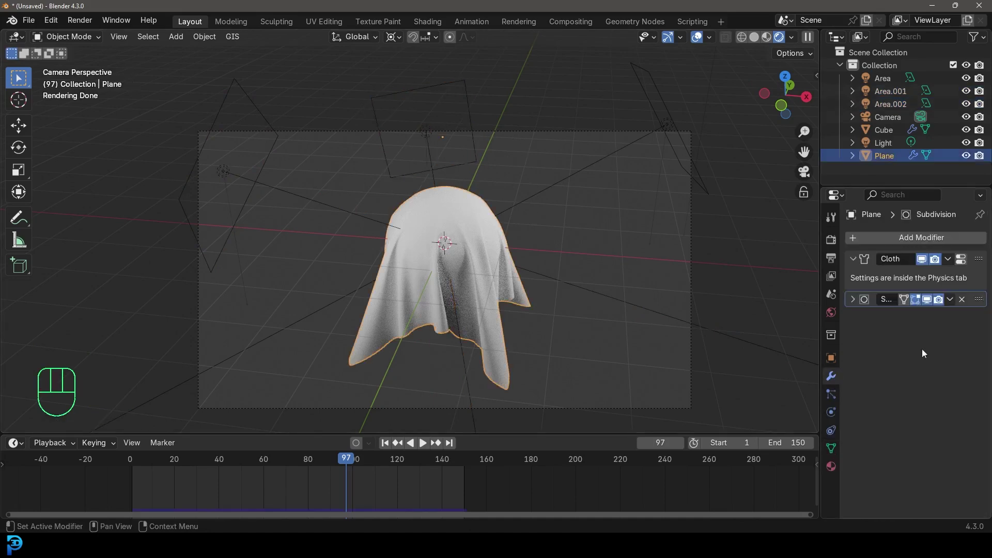
{"action": "left_click", "coordinate": [907, 231]}
{"action": "left_click", "coordinate": [892, 234]}
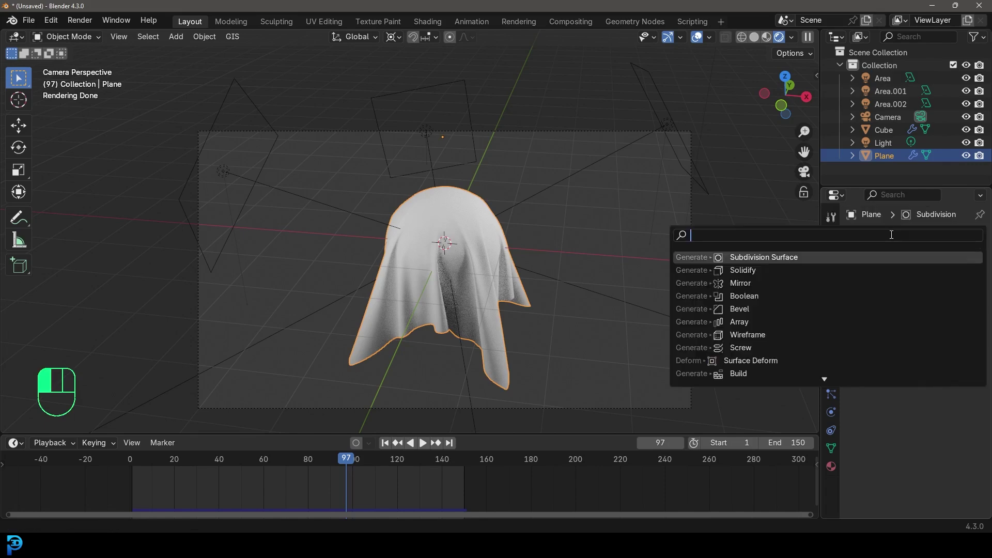
{"action": "type", "text": "solid"}
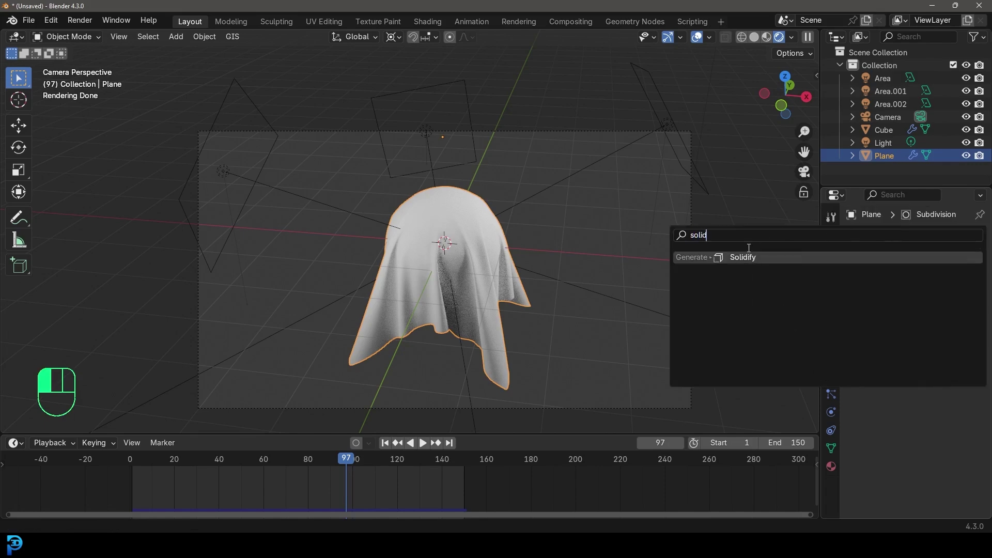
{"action": "left_click", "coordinate": [742, 256]}
Switch the viewport to solid shading, inspect the thickened cloth, and collapse the Solidify panel.
{"action": "mouse_move", "coordinate": [638, 279]}
{"action": "middle_mouse_down"}
{"action": "mouse_move", "coordinate": [467, 328]}
{"action": "mouse_move", "coordinate": [494, 238]}
{"action": "middle_mouse_up"}
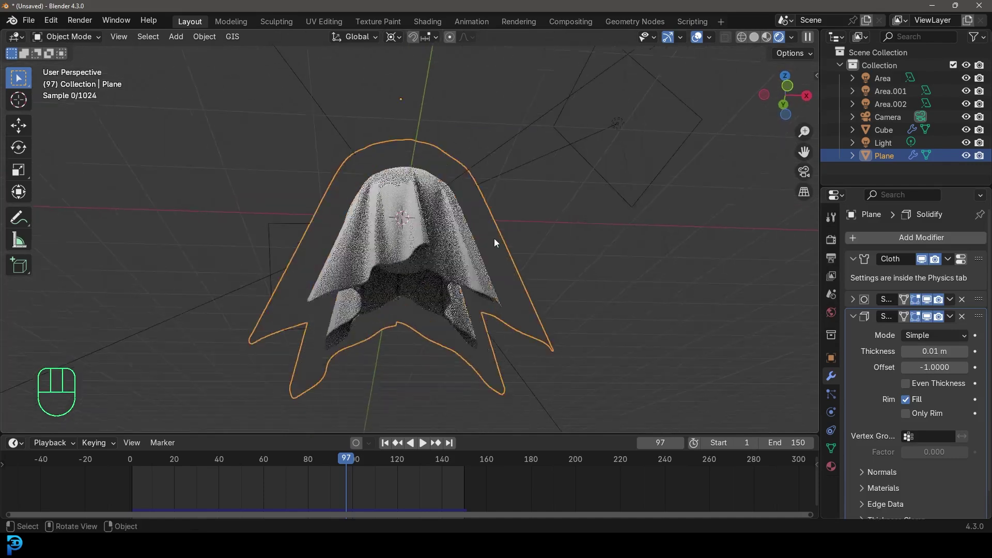
{"action": "key", "text": "z"}
{"action": "left_click", "coordinate": [578, 250]}
{"action": "mouse_move", "coordinate": [469, 286]}
{"action": "middle_mouse_down"}
{"action": "mouse_move", "coordinate": [459, 268]}
{"action": "mouse_move", "coordinate": [480, 248]}
{"action": "middle_mouse_up"}
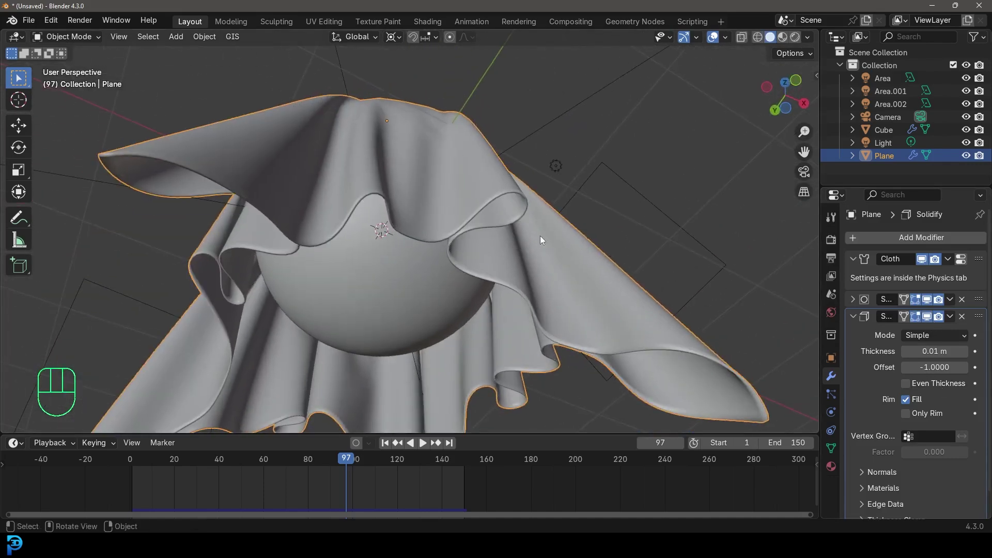
{"action": "scroll", "coordinate": [417, 231], "scroll_direction": "down", "scroll_amount": 3}
{"action": "middle_click_drag", "start_coordinate": [418, 232], "coordinate": [424, 275]}
{"action": "left_click", "coordinate": [853, 316]}
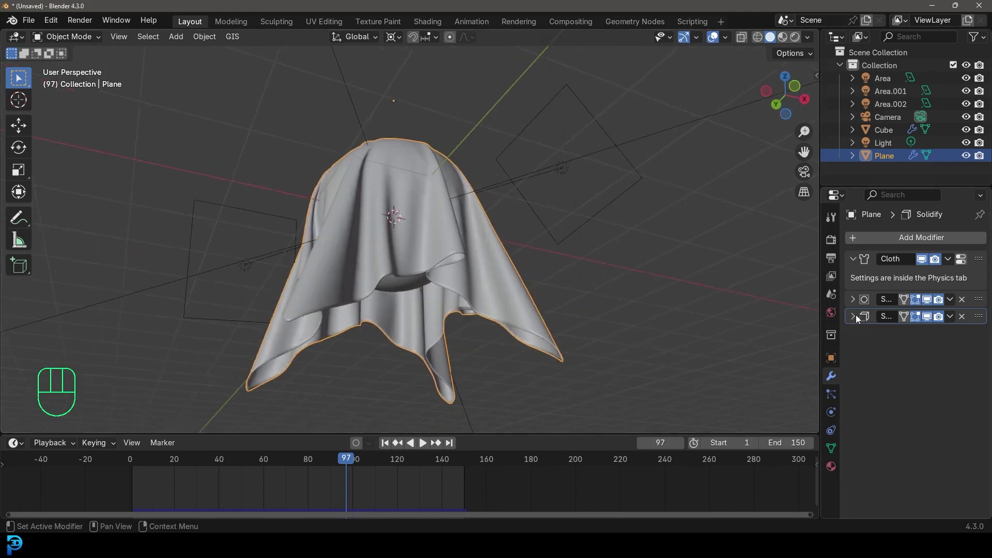
Create a new material for the cloth and name it 'shiny'.
{"action": "left_click", "coordinate": [852, 259]}
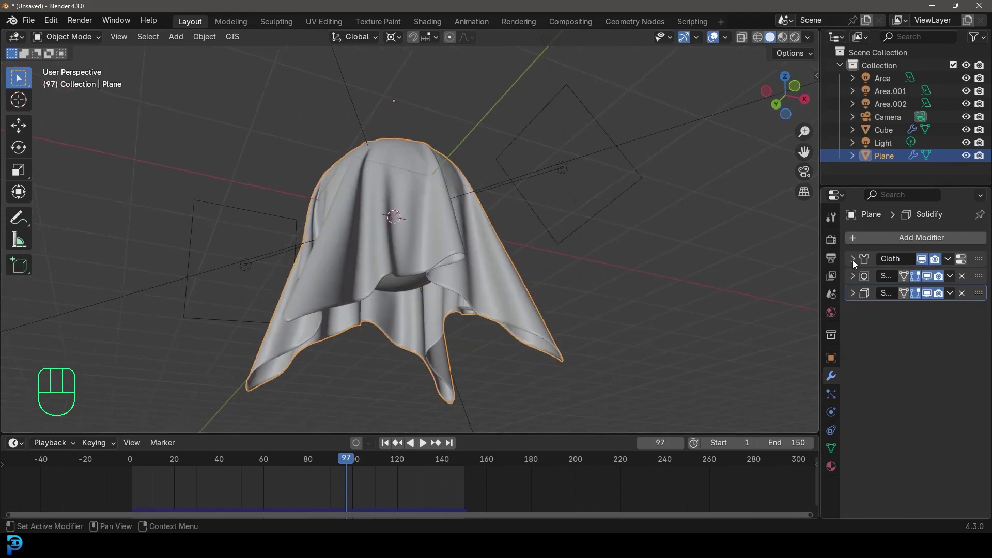
{"action": "left_click", "coordinate": [832, 464]}
{"action": "left_click", "coordinate": [938, 290]}
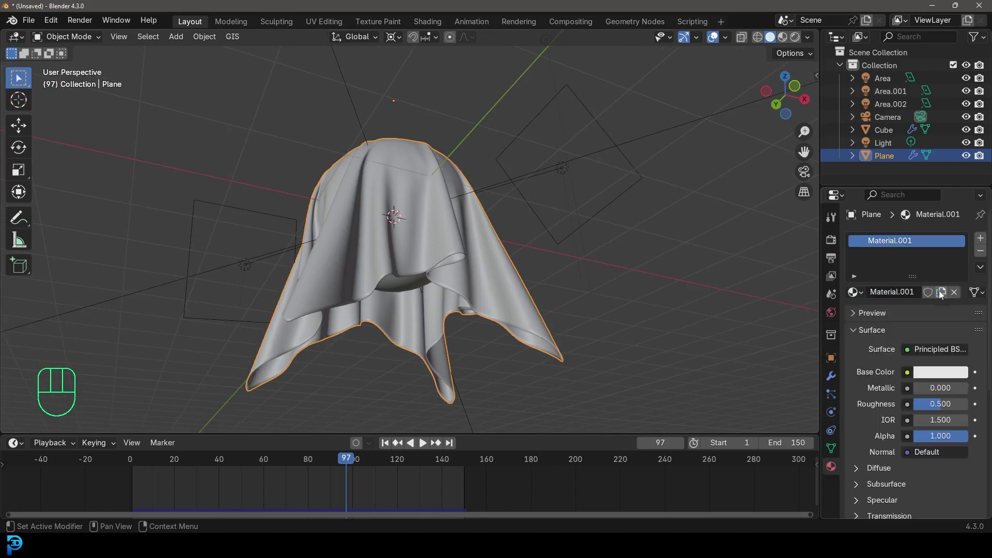
{"action": "left_click", "coordinate": [903, 291]}
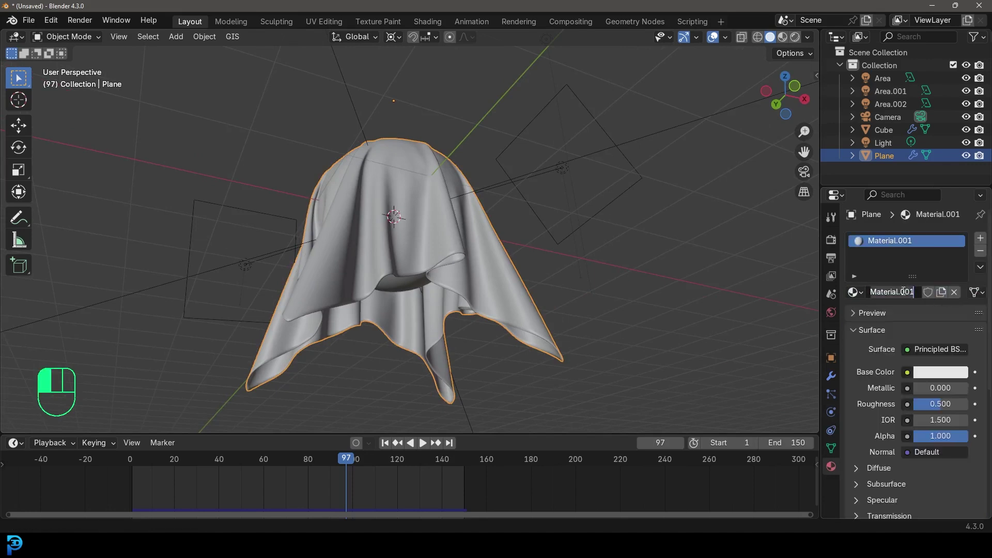
{"action": "type", "text": "shiny"}
{"action": "key", "text": "Return"}
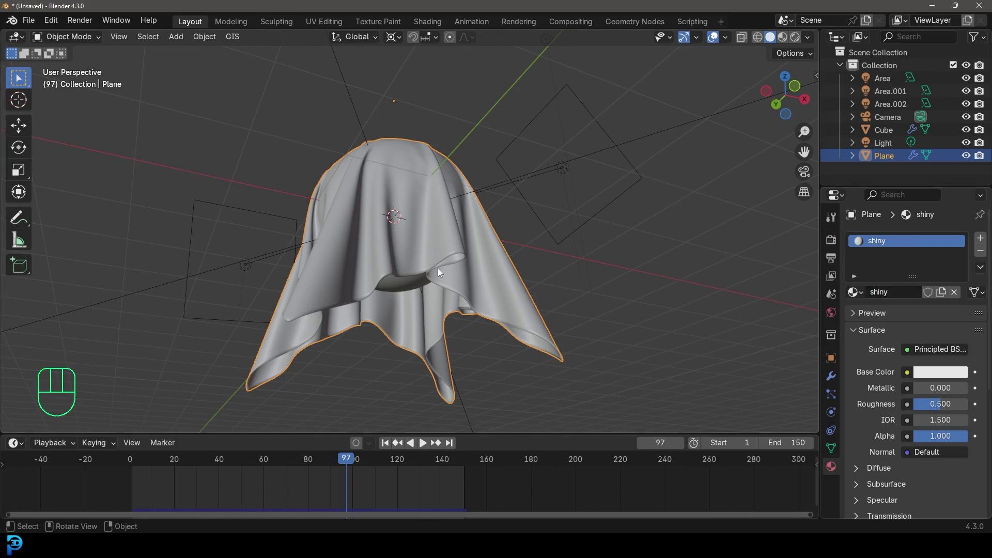
Give the shiny material a blue base colour, Metallic 1.000 and Roughness 0.341.
{"action": "middle_click_drag", "start_coordinate": [438, 269], "coordinate": [414, 310]}
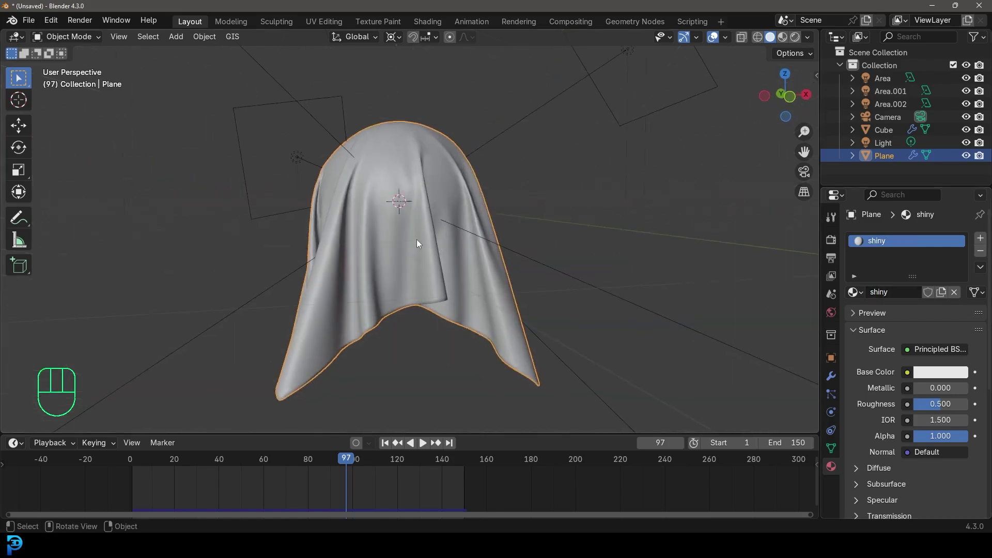
{"action": "left_click", "coordinate": [915, 372]}
{"action": "left_click", "coordinate": [932, 372]}
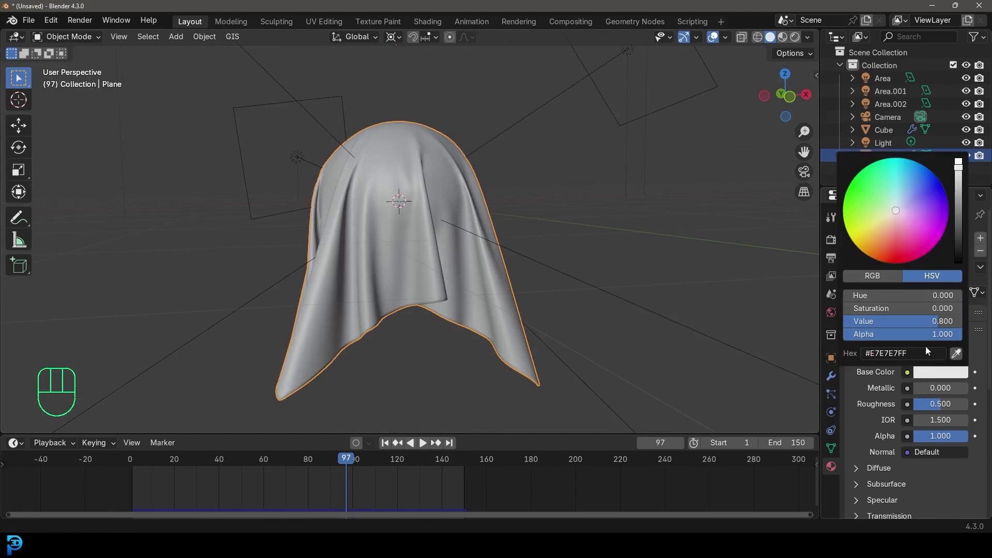
{"action": "left_click", "coordinate": [925, 173]}
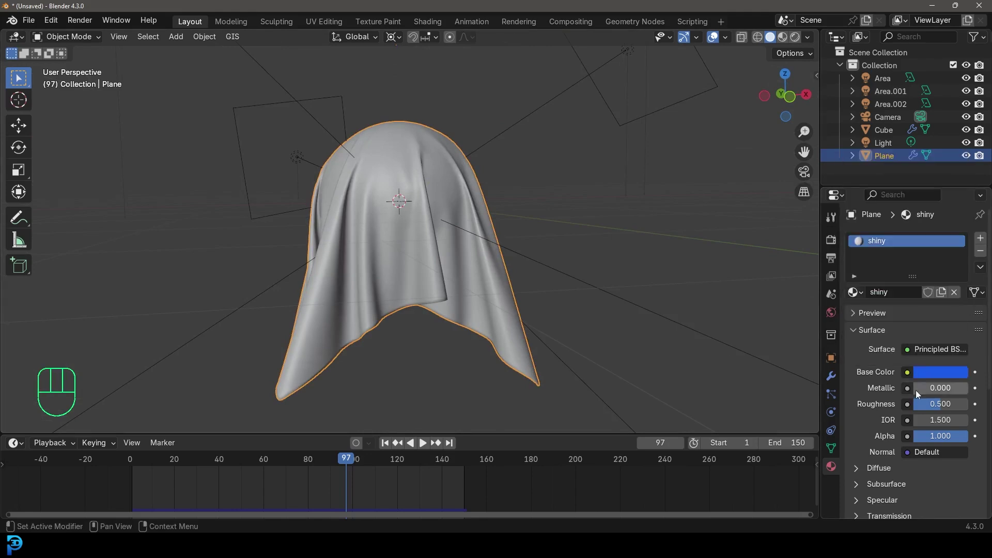
{"action": "left_click_drag", "start_coordinate": [915, 389], "coordinate": [929, 403]}
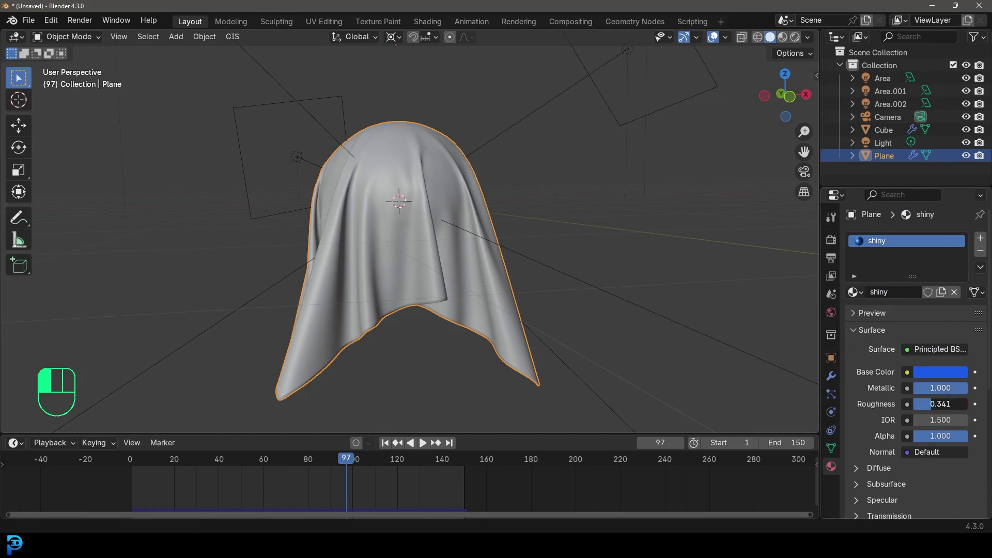
View the scene through the camera with rendered shading.
{"action": "key", "text": "KP_0"}
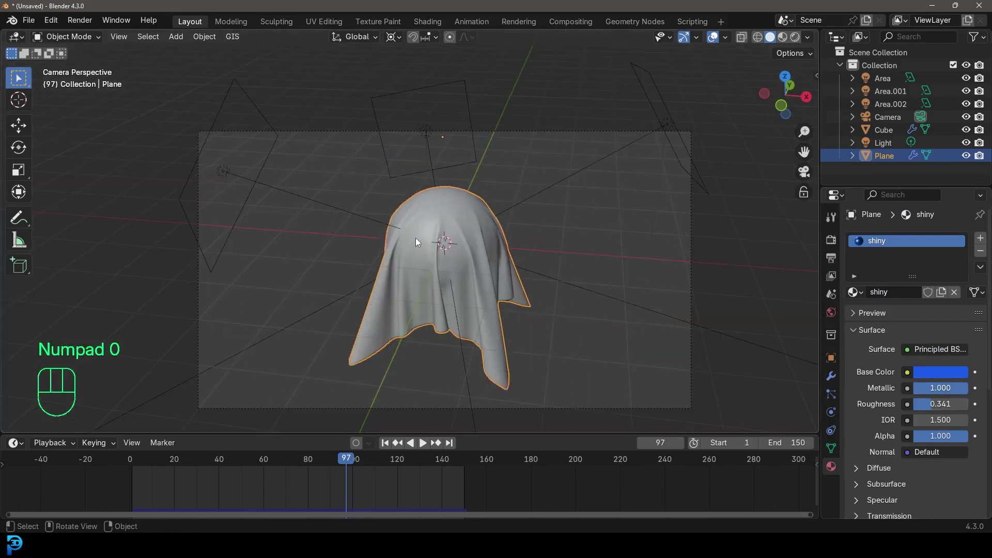
{"action": "key", "text": "z"}
{"action": "left_click", "coordinate": [460, 163]}
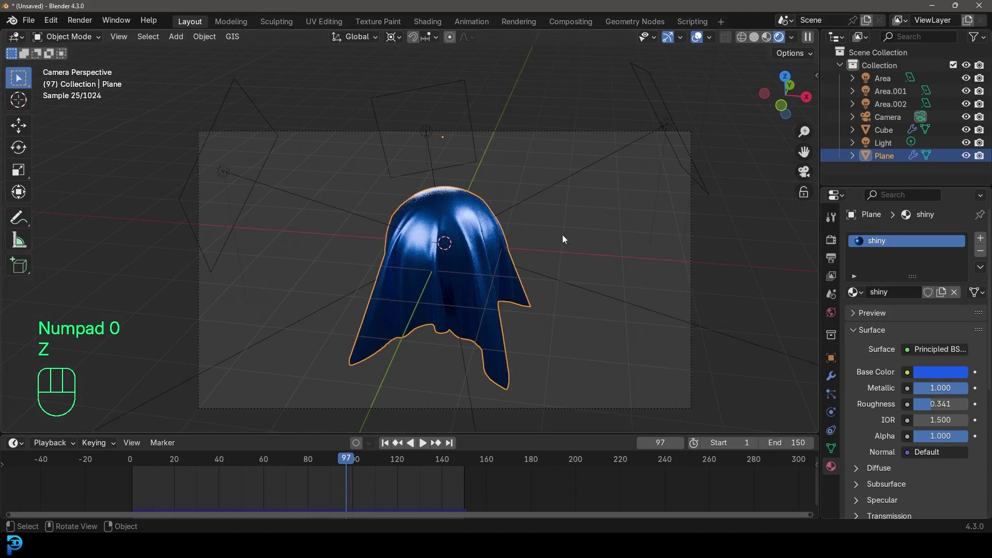
Duplicate Area.002 into Area.003, angled up at the cloth from below, then return to frame 1.
{"action": "key", "text": "alt+a"}
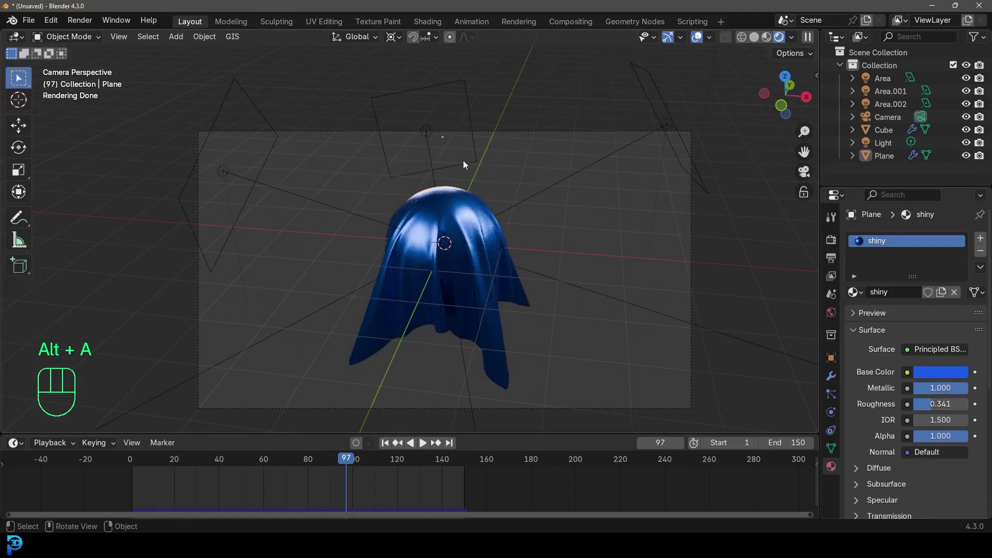
{"action": "left_click", "coordinate": [429, 138]}
{"action": "key", "text": "shift+d"}
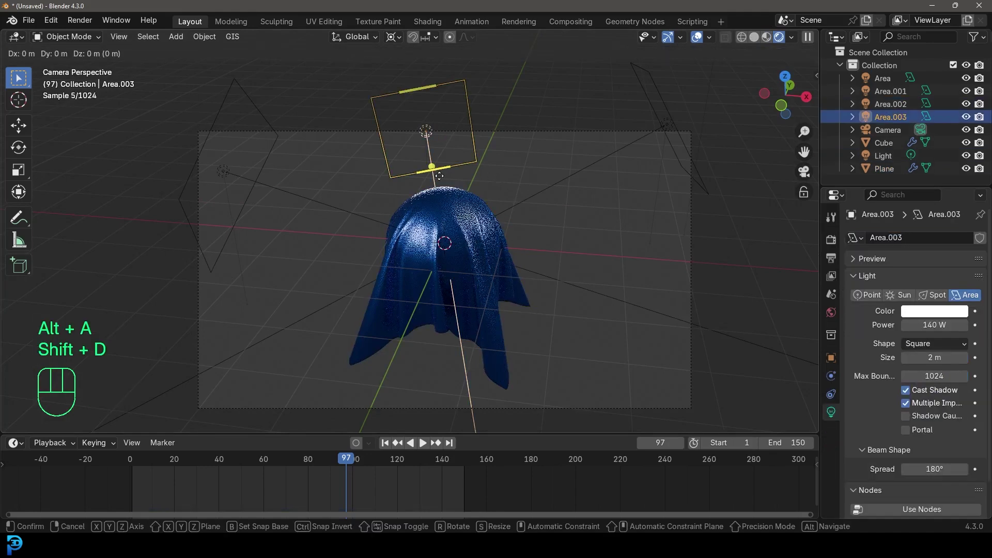
{"action": "key", "text": "r"}
{"action": "key", "text": "r"}
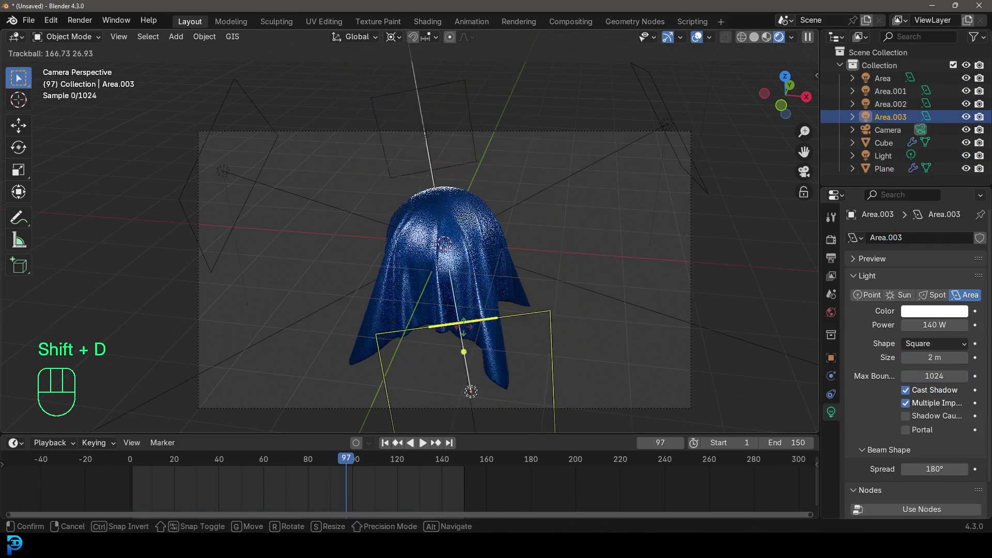
{"action": "left_click", "coordinate": [461, 329]}
{"action": "key", "text": "r"}
{"action": "key", "text": "z"}
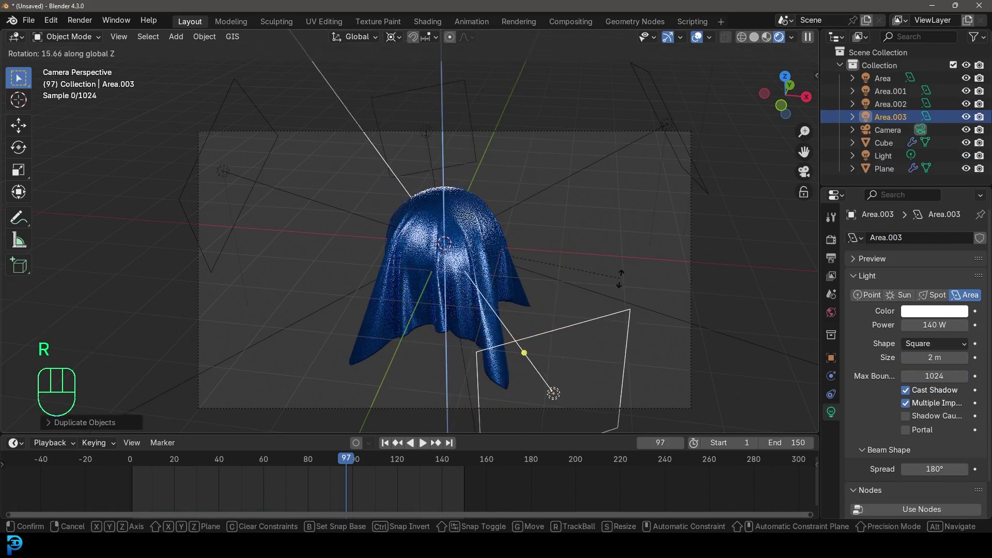
{"action": "left_click", "coordinate": [605, 302]}
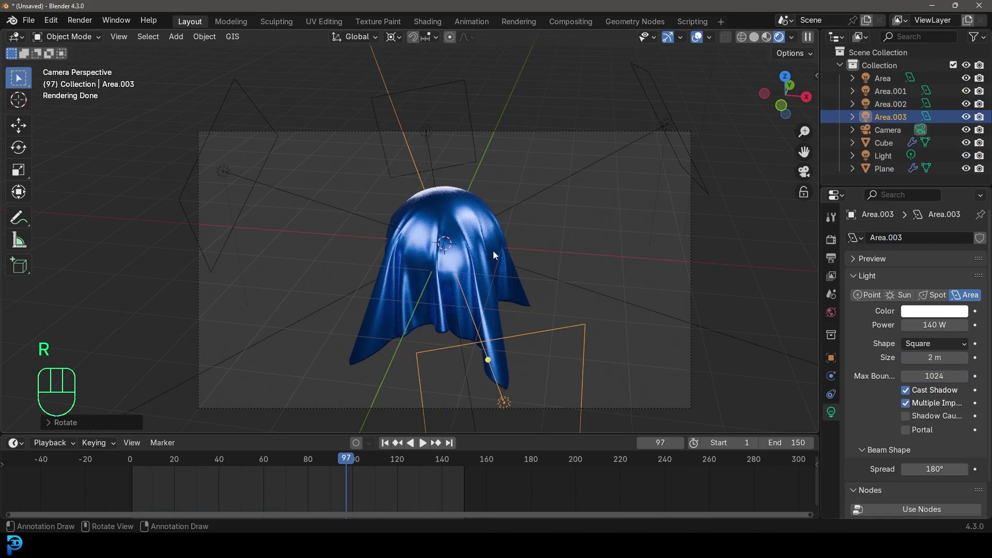
{"action": "scroll", "coordinate": [492, 251], "scroll_direction": "up", "scroll_amount": 2}
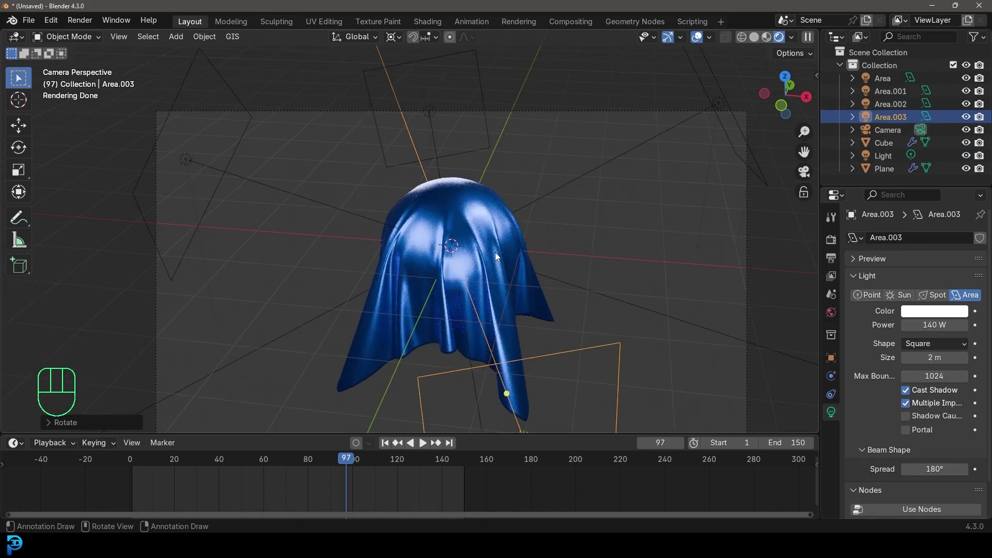
{"action": "key", "text": "shift+Left"}
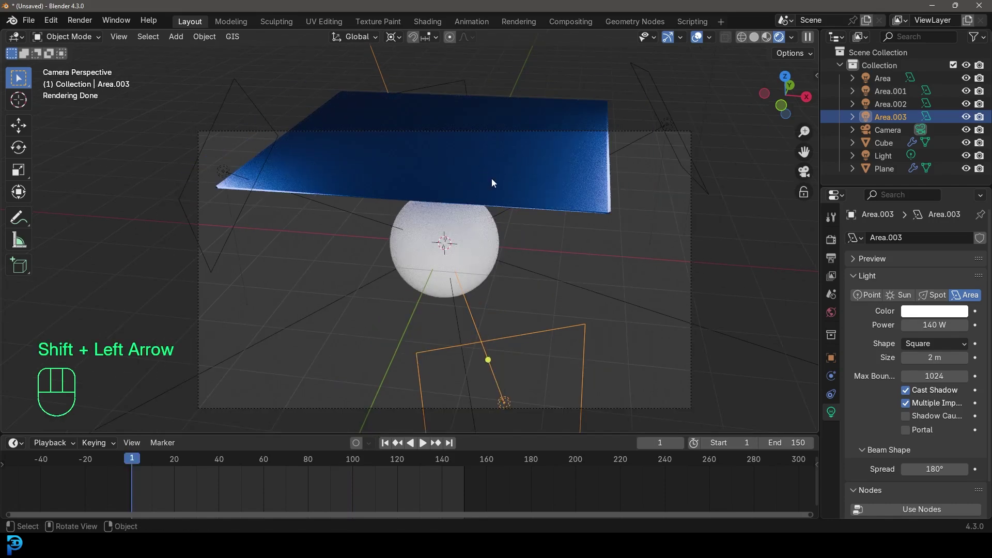
Set the render output folder to the Desktop.
{"action": "left_click", "coordinate": [832, 260]}
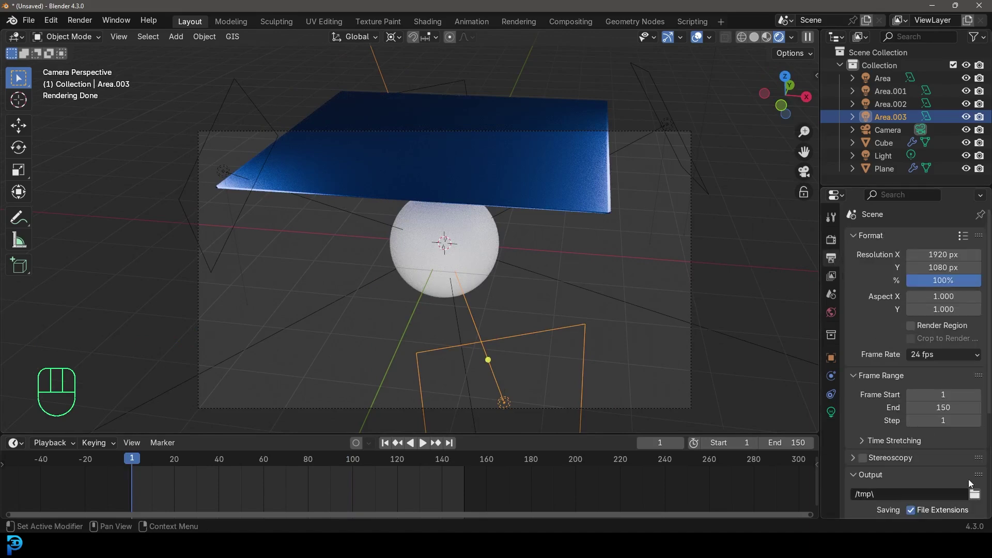
{"action": "scroll", "coordinate": [967, 479], "scroll_direction": "down", "scroll_amount": 5}
{"action": "left_click", "coordinate": [974, 362]}
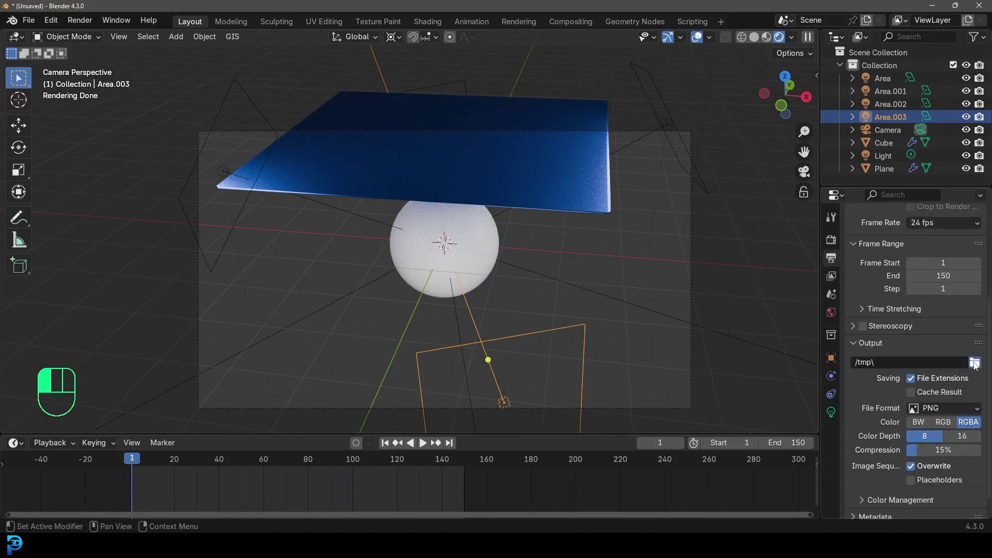
{"action": "left_click", "coordinate": [208, 207]}
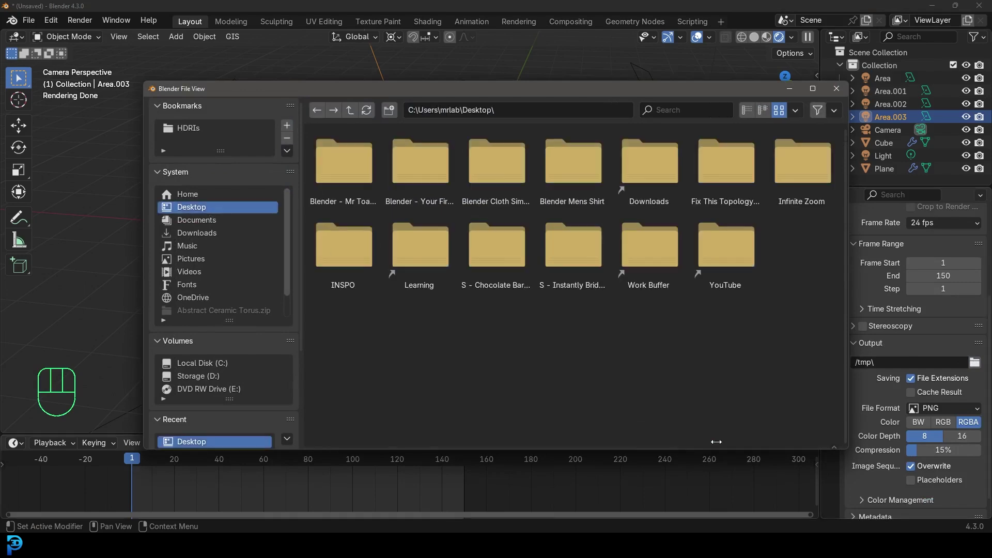
{"action": "left_click", "coordinate": [715, 436]}
Set the output format to FFmpeg Video with an MPEG-4 container.
{"action": "left_click", "coordinate": [938, 408]}
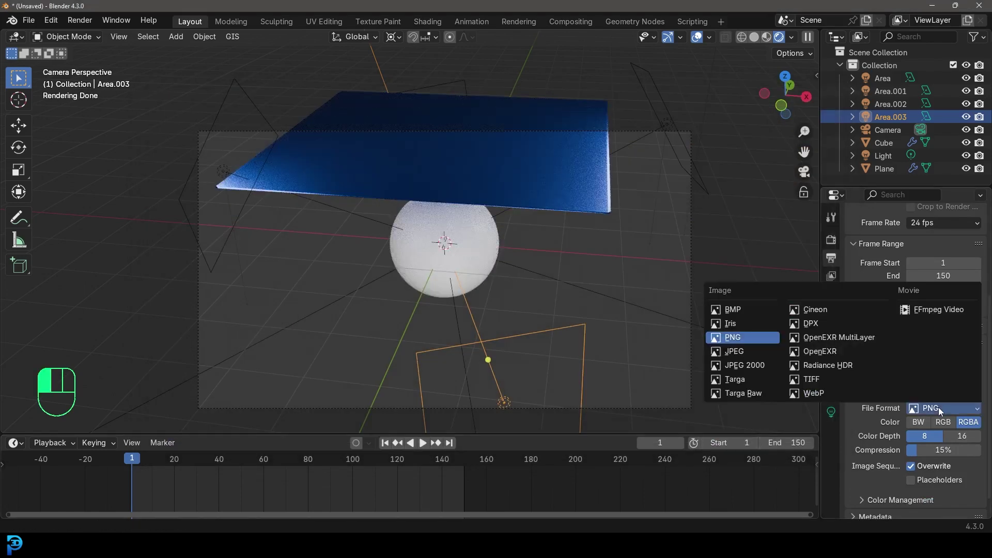
{"action": "left_click", "coordinate": [928, 310]}
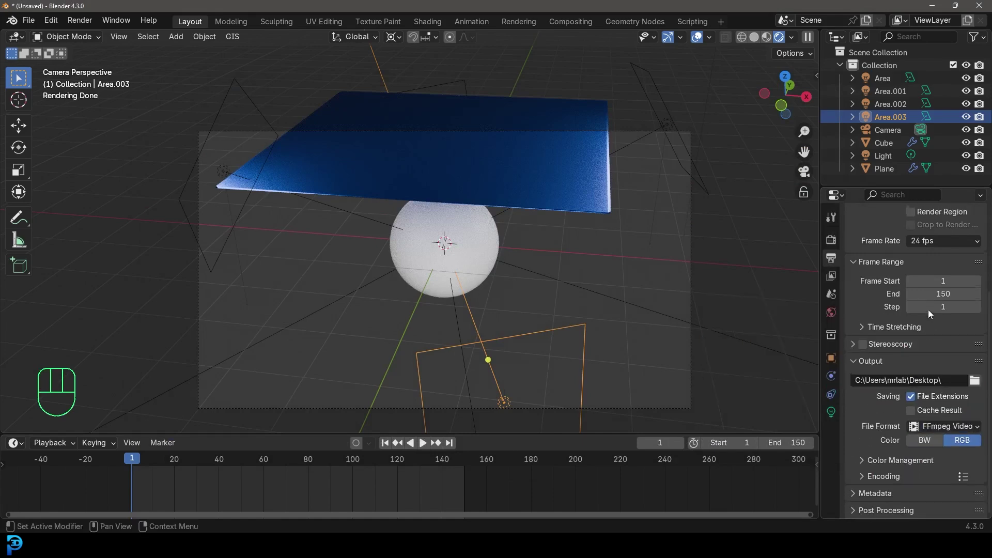
{"action": "left_click", "coordinate": [862, 476]}
{"action": "scroll", "coordinate": [870, 480], "scroll_direction": "down", "scroll_amount": 4}
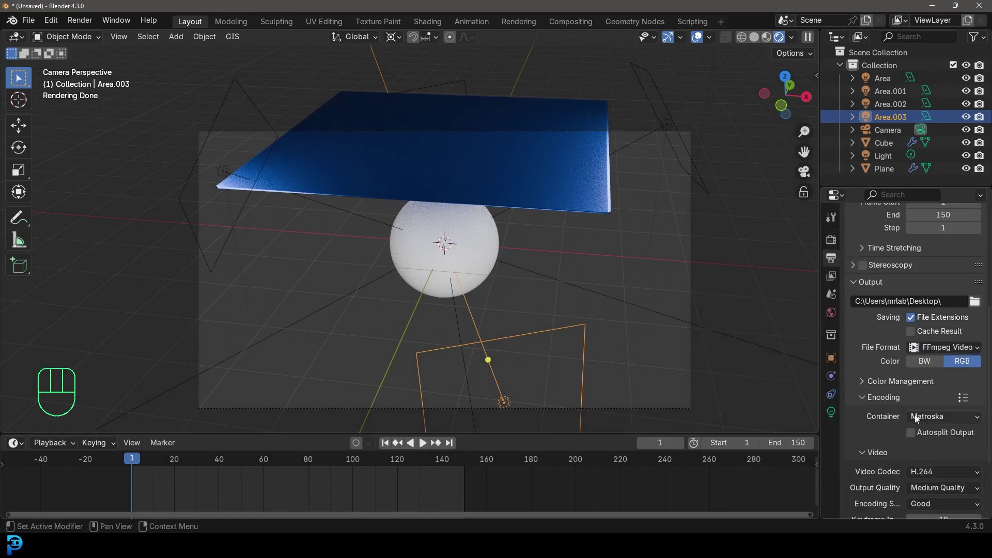
{"action": "left_click", "coordinate": [938, 416]}
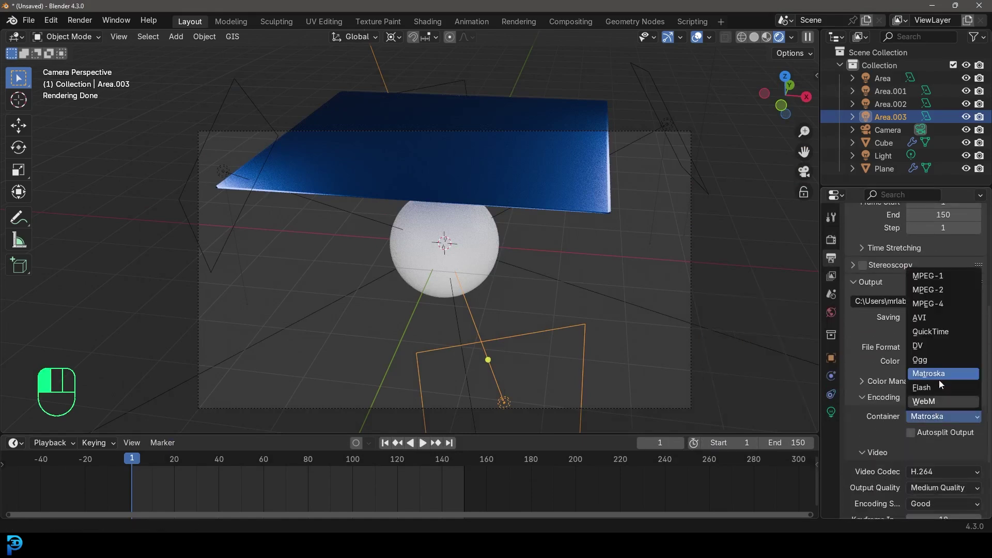
{"action": "left_click", "coordinate": [940, 304]}
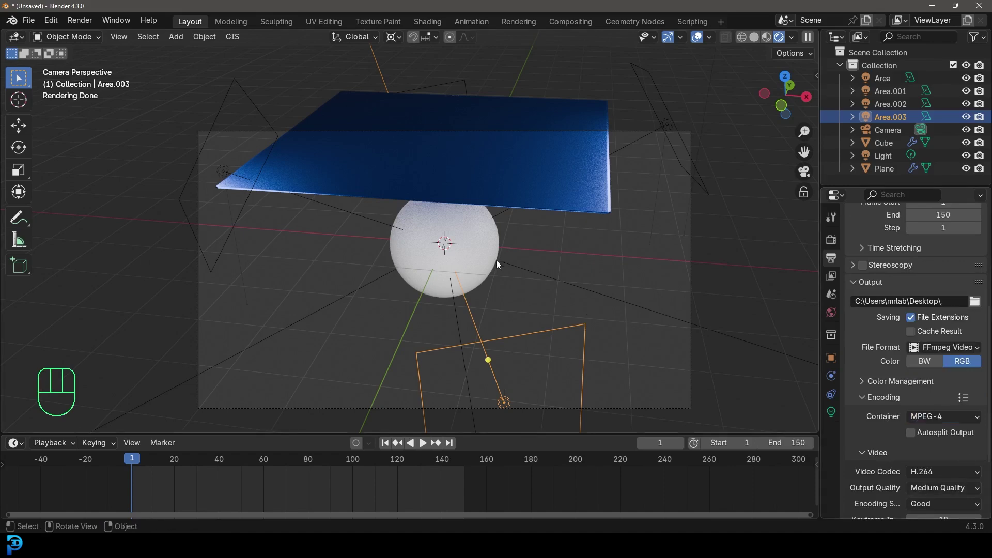
{"action": "left_click", "coordinate": [79, 21]}
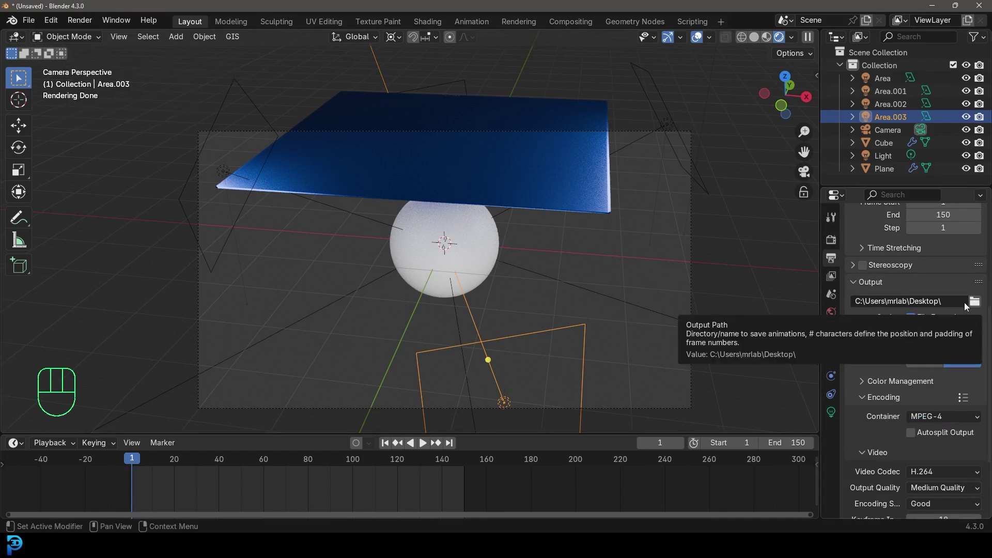
Play the animation to frame 74 and pan the camera view so the cloth sits higher.
{"action": "key", "text": "space"}
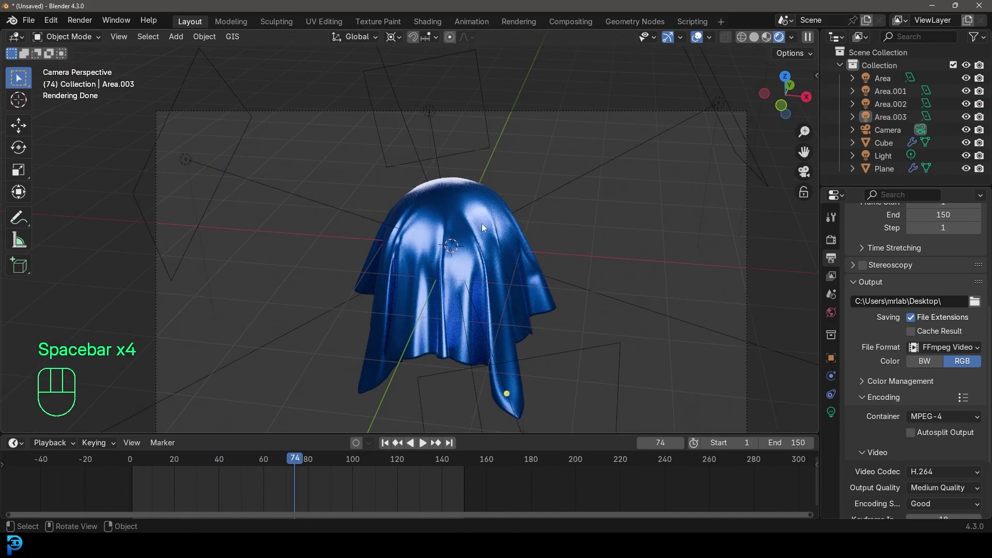
{"action": "middle_click_drag", "start_coordinate": [483, 265], "coordinate": [495, 229], "text": "shift"}
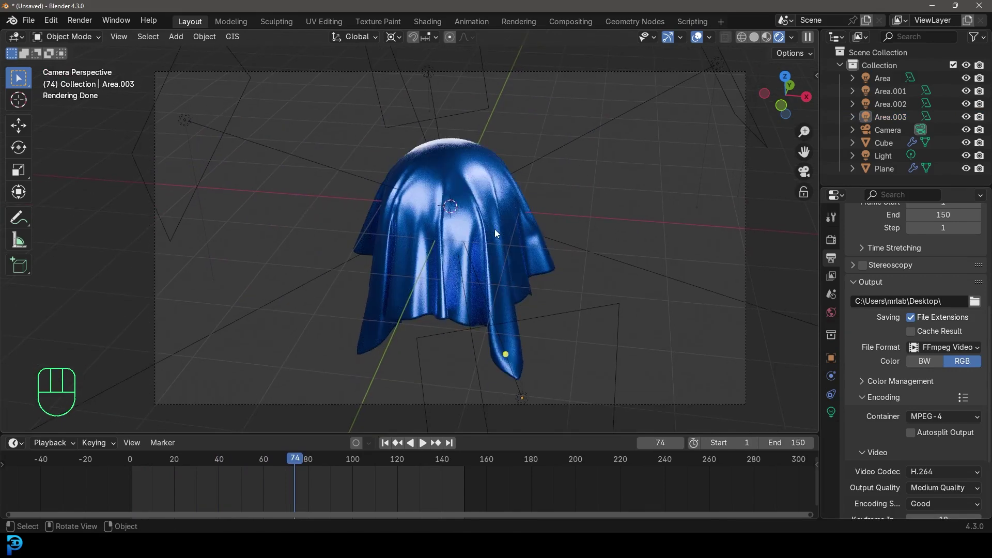